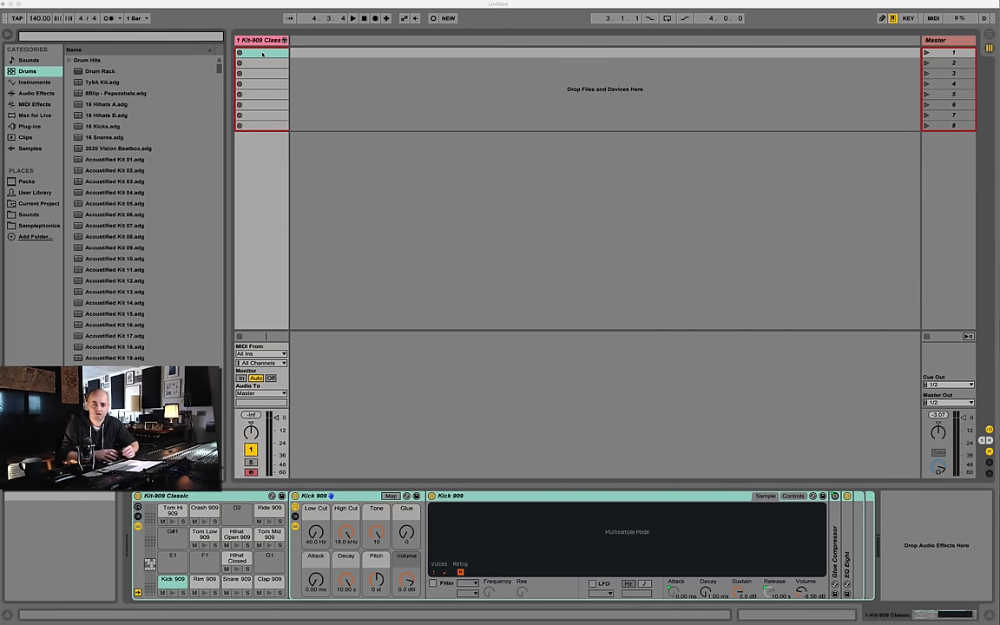
- Create a MIDI clip in the Kit-909 Classic track's first slot and resize its note editor to show more clip slots
{"action": "double_click", "coordinate": [262, 54]}
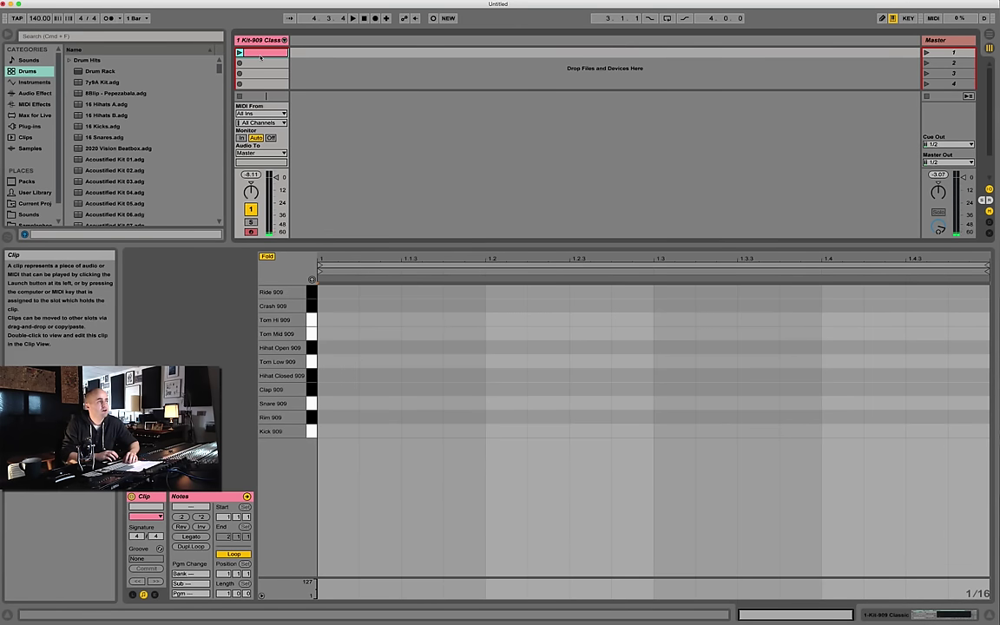
{"action": "double_click", "coordinate": [261, 53]}
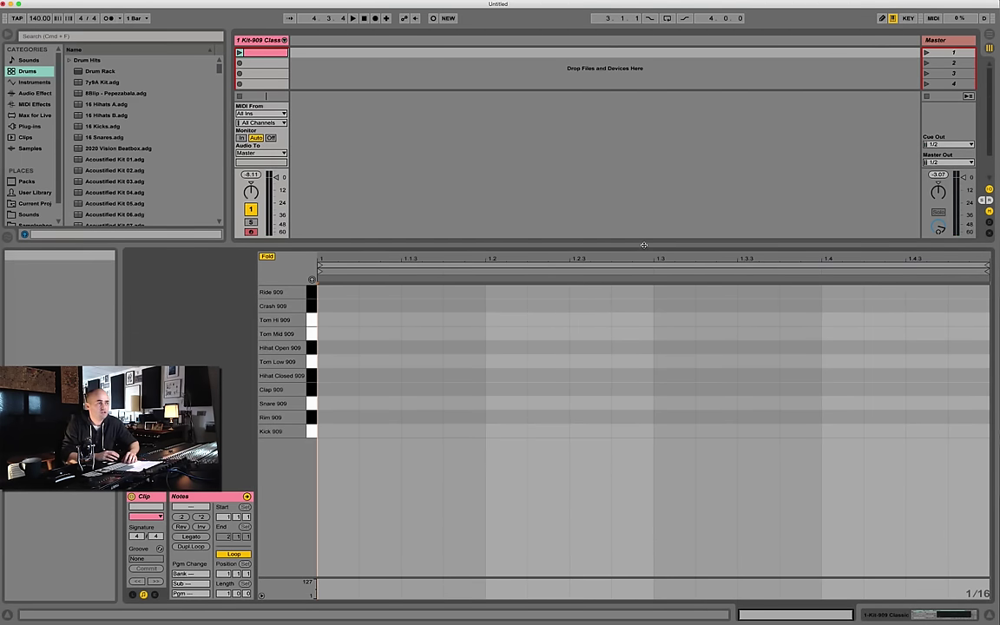
{"action": "left_click_drag", "start_coordinate": [644, 245], "coordinate": [641, 351]}
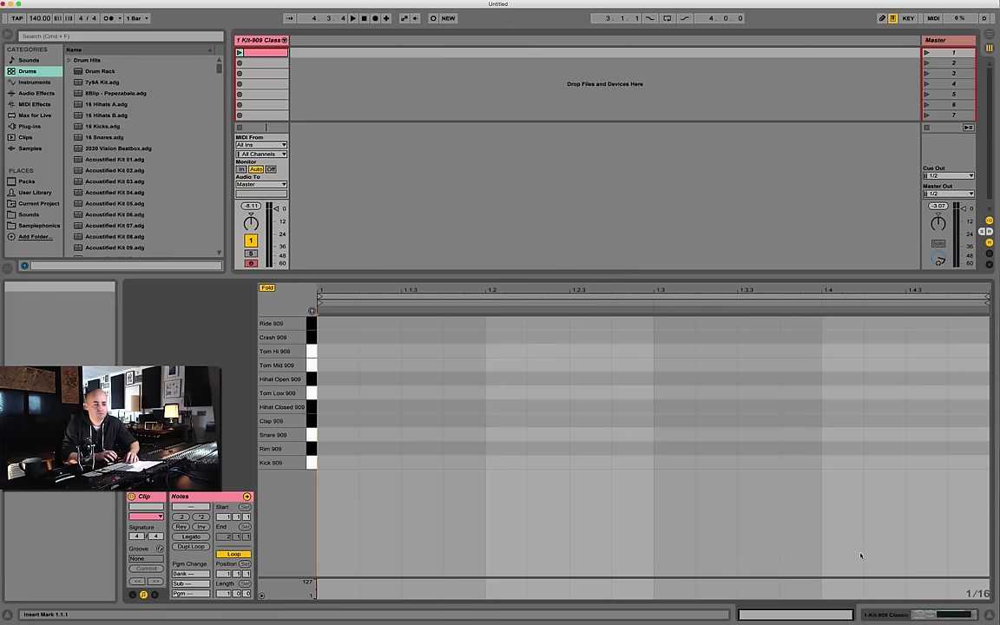
- Draw scattered kick, clap, rim, closed hi-hat and open hi-hat notes on the 1/16 grid and play the clip
{"action": "key", "text": "b"}
{"action": "left_click", "coordinate": [338, 462]}
{"action": "left_click", "coordinate": [591, 406]}
{"action": "left_click", "coordinate": [422, 420]}
{"action": "left_click", "coordinate": [842, 448]}
{"action": "left_click", "coordinate": [884, 379]}
{"action": "left_click", "coordinate": [591, 420]}
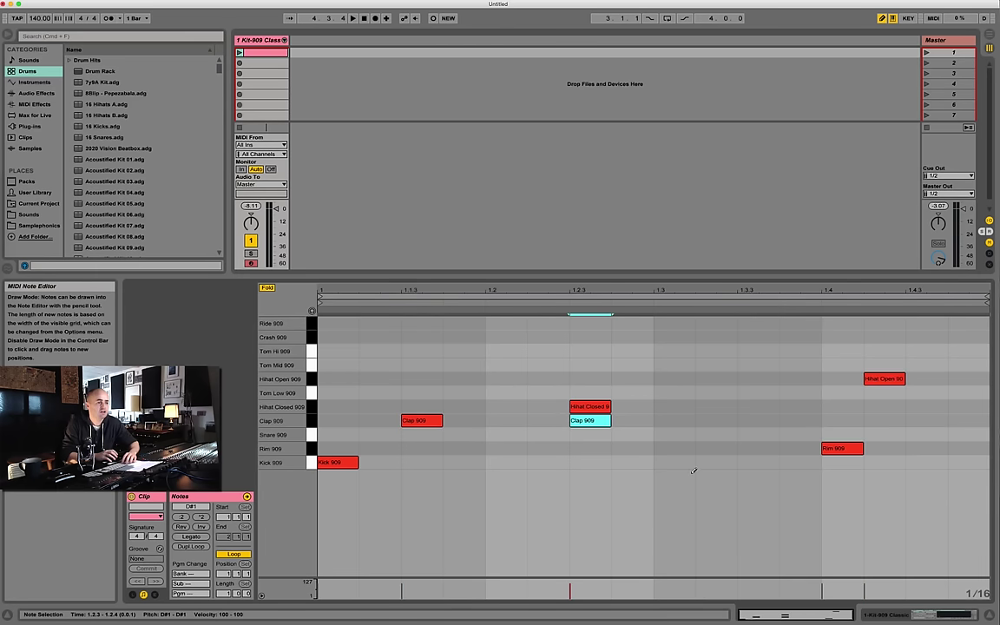
{"action": "left_click", "coordinate": [759, 462]}
{"action": "left_click", "coordinate": [240, 53]}
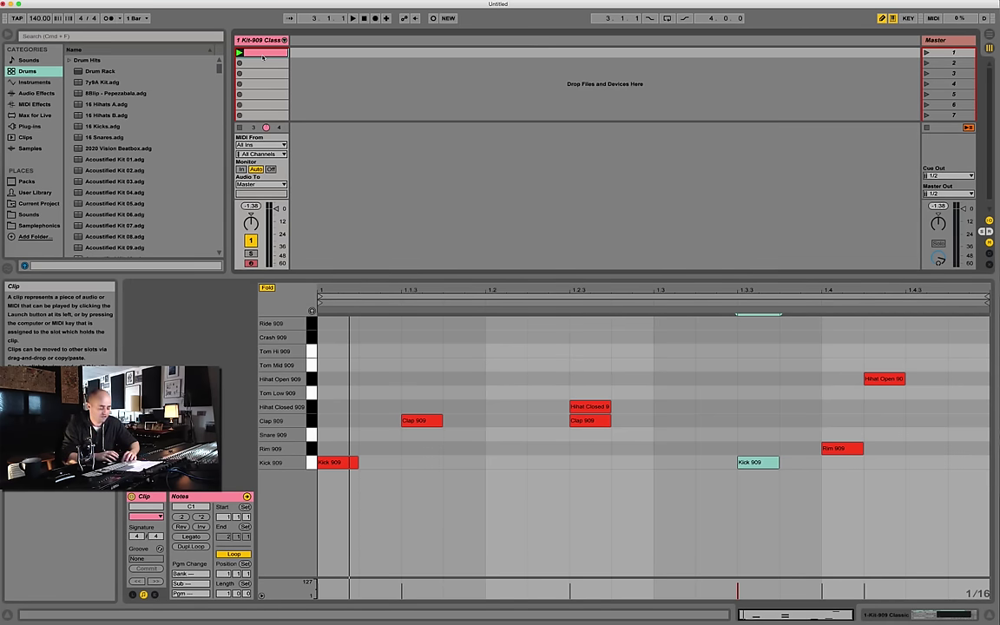
- Leave Draw Mode and delete all the scattered notes from the clip
{"action": "key", "text": "b"}
{"action": "mouse_move", "coordinate": [347, 405]}
{"action": "left_mouse_down"}
{"action": "mouse_move", "coordinate": [342, 418]}
{"action": "mouse_move", "coordinate": [999, 488]}
{"action": "left_mouse_up"}
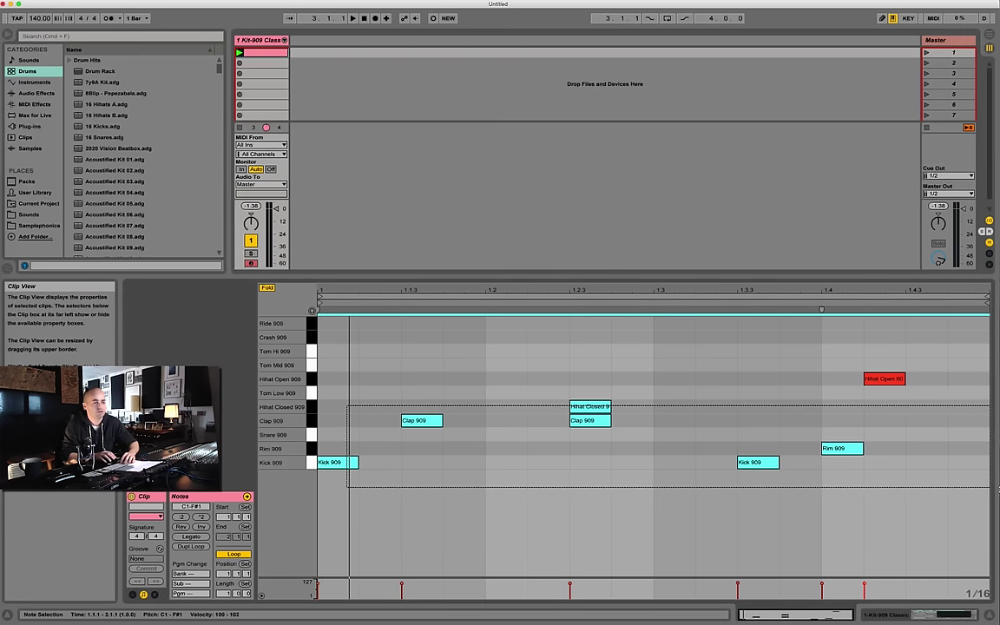
{"action": "key", "text": "Delete"}
{"action": "left_click", "coordinate": [882, 379]}
{"action": "key", "text": "Delete"}
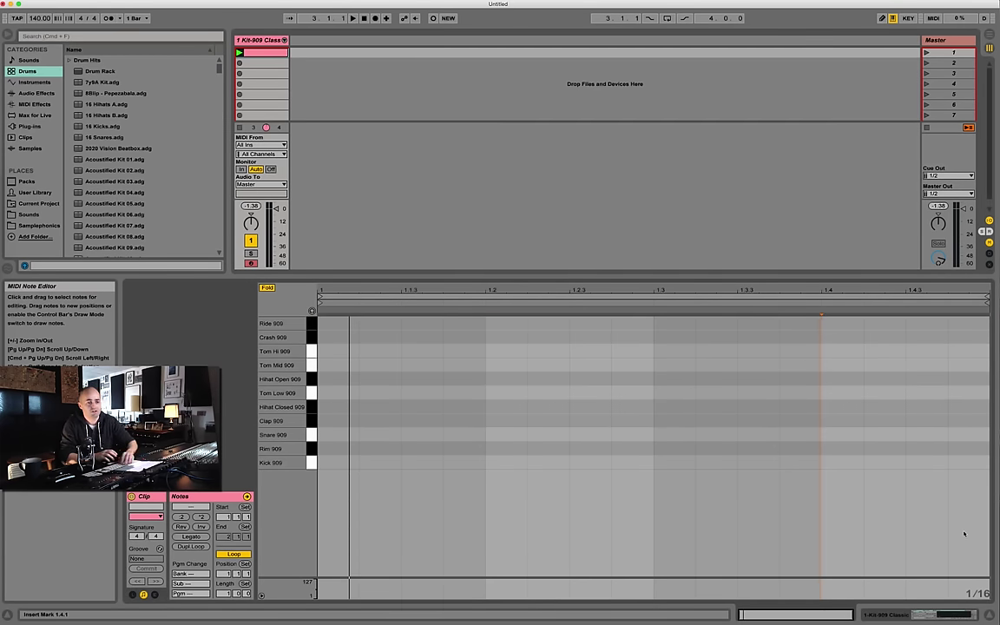
- Set a fixed 1/4 grid and add a quarter-note Kick 909 on each of the bar's four beats
{"action": "right_click", "coordinate": [974, 594]}
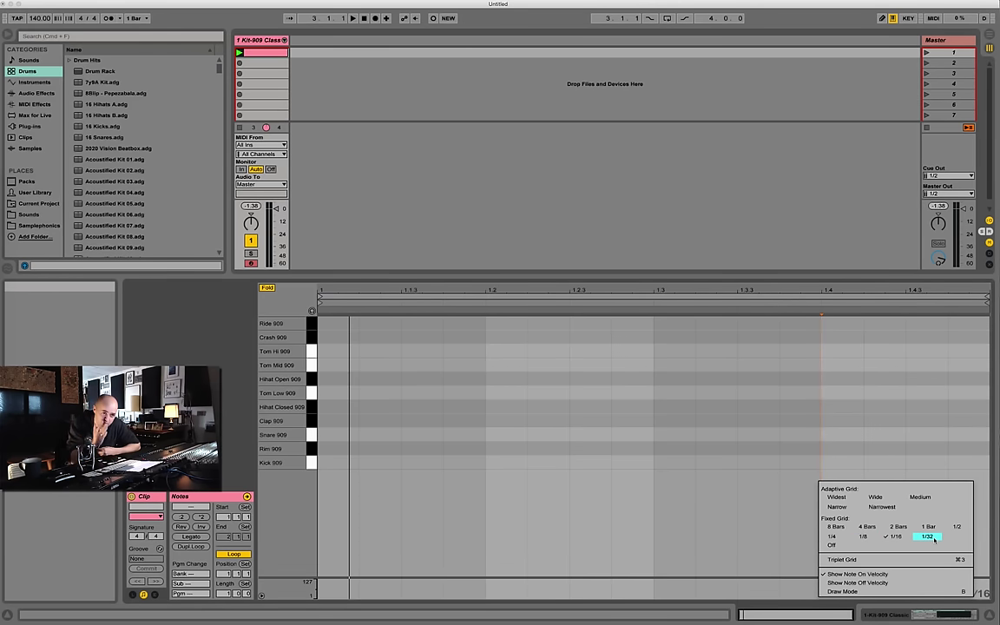
{"action": "left_click", "coordinate": [836, 538]}
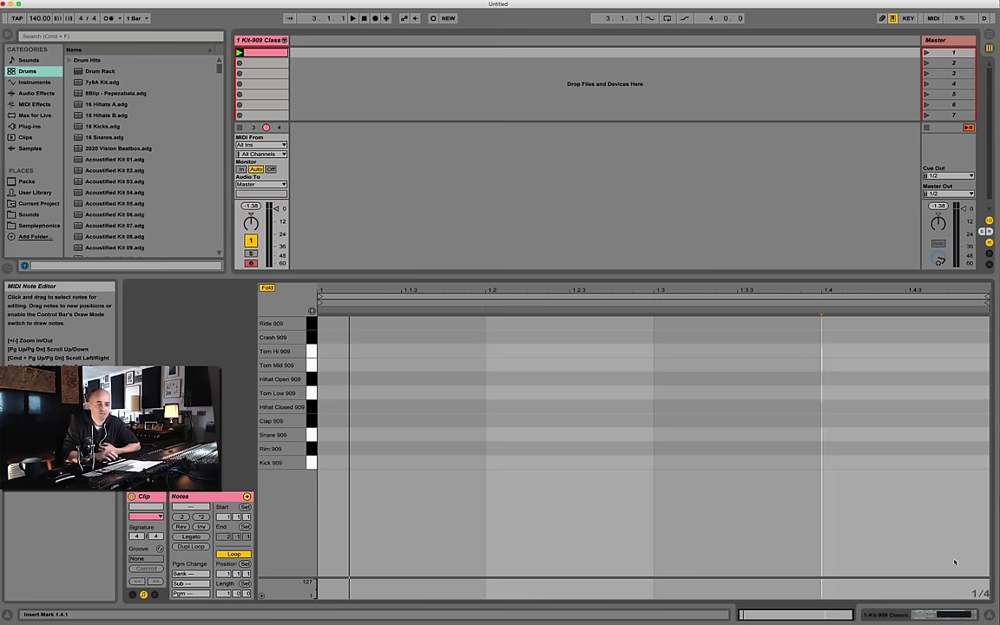
{"action": "double_click", "coordinate": [429, 462]}
{"action": "double_click", "coordinate": [555, 462]}
{"action": "double_click", "coordinate": [657, 461]}
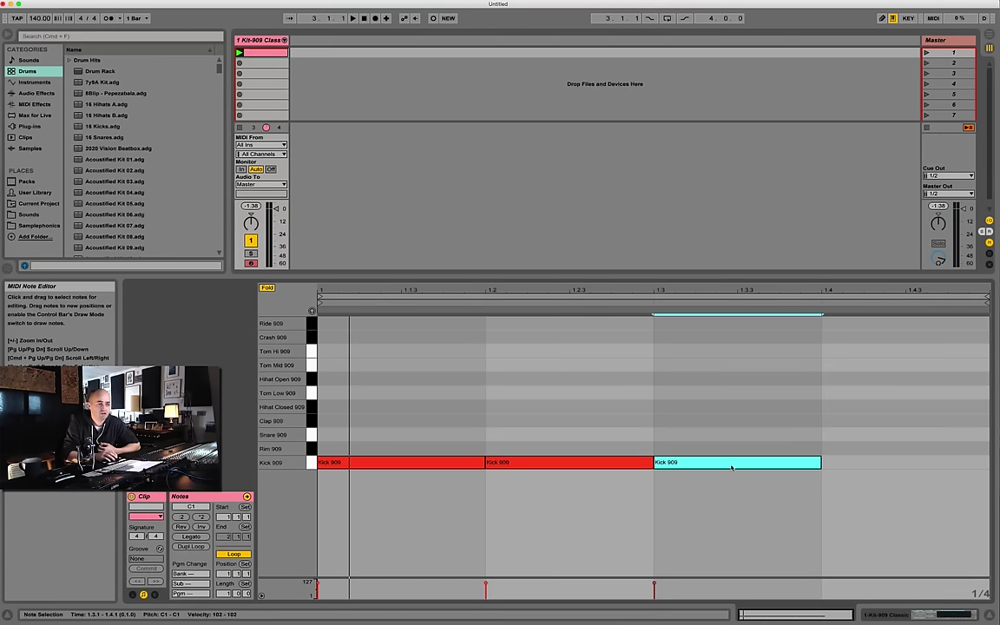
{"action": "double_click", "coordinate": [871, 462]}
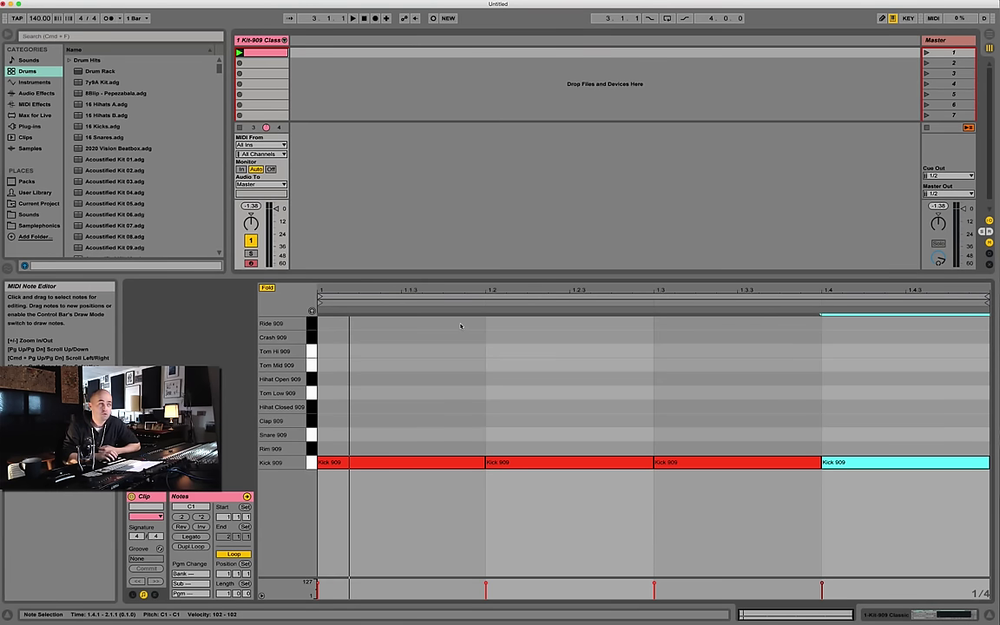
- Set the tempo to 120 BPM and play the kick pattern at that speed
{"action": "left_click", "coordinate": [240, 52]}
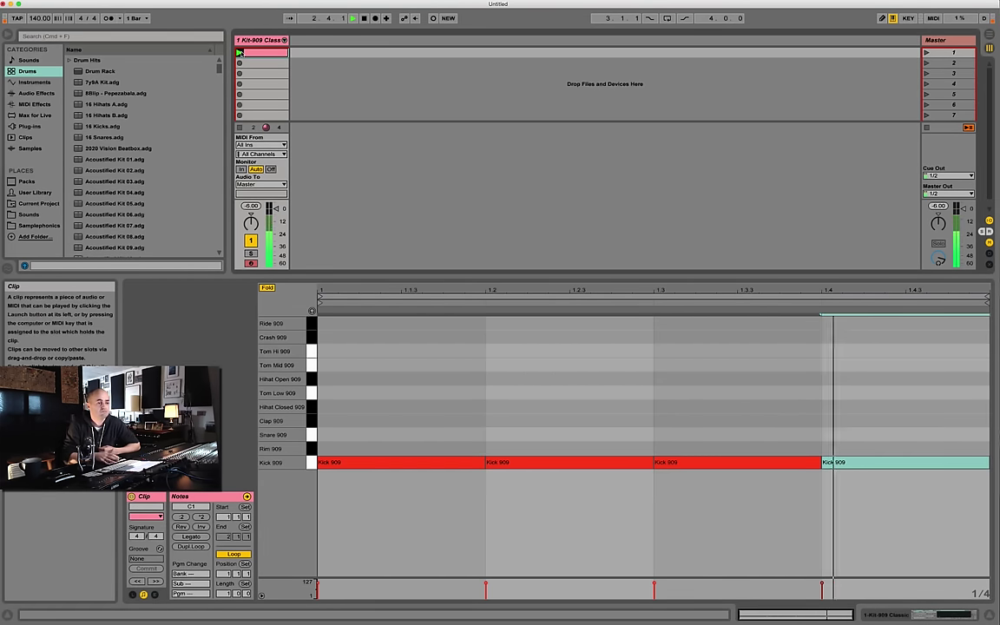
{"action": "left_click_drag", "start_coordinate": [39, 18], "coordinate": [39, 39]}
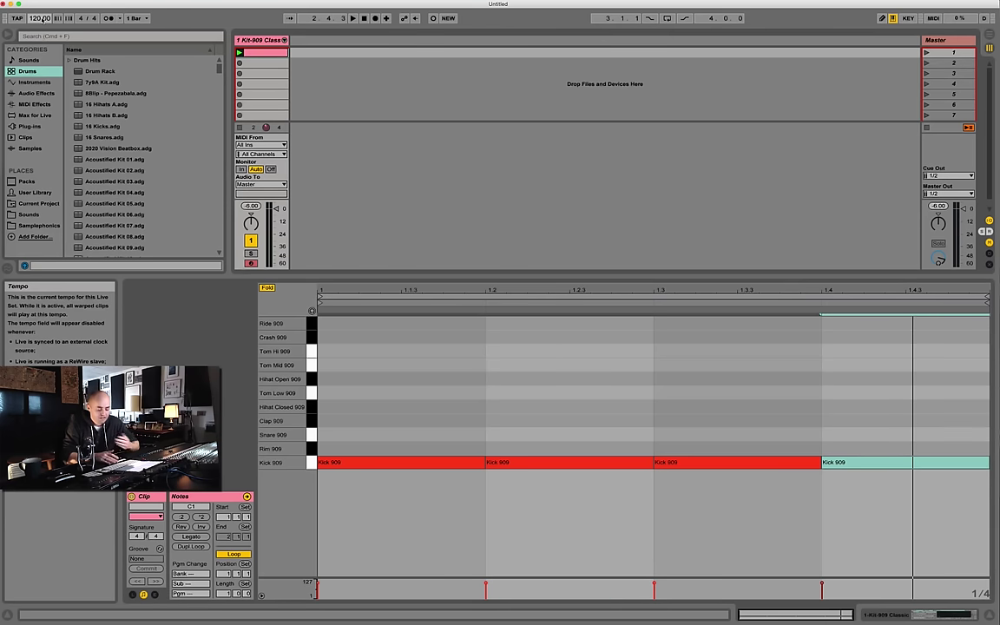
{"action": "key", "text": "space"}
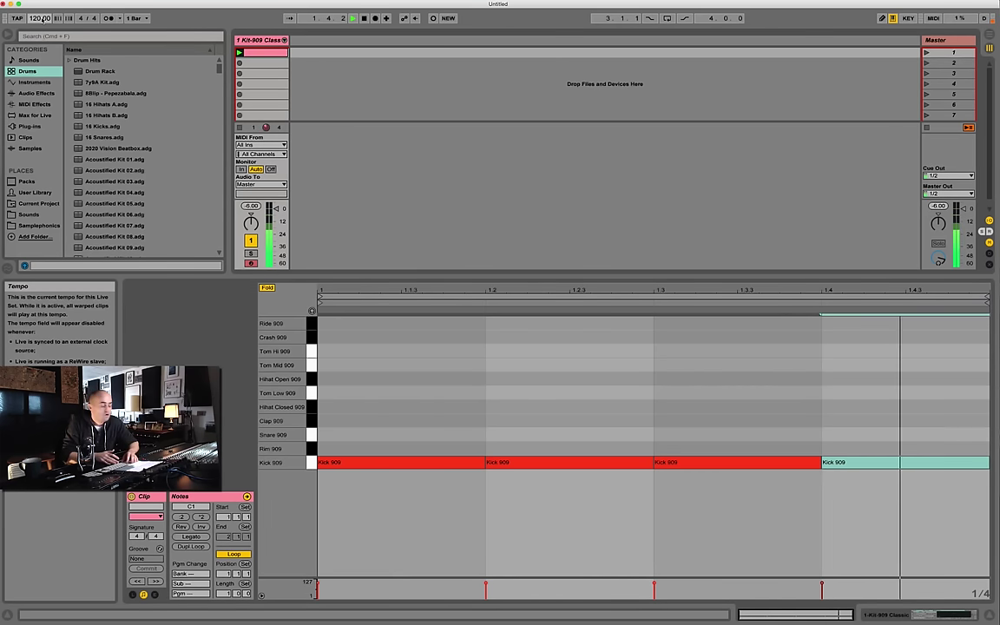
{"action": "key", "text": "space"}
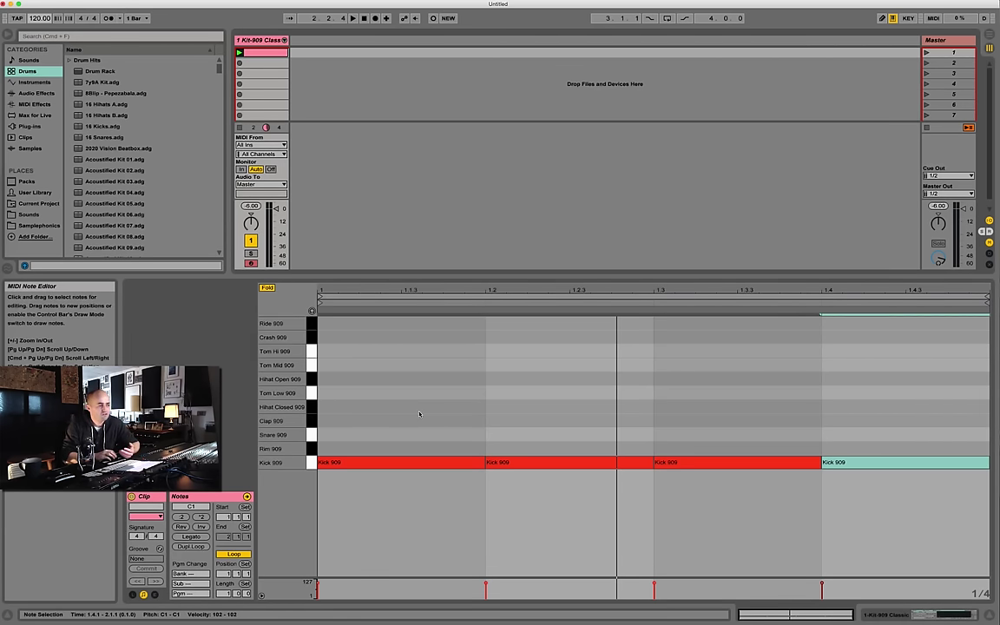
- Add quarter-note Clap 909 hits on beats 1.2 and 1.4
{"action": "left_click_drag", "start_coordinate": [418, 415], "coordinate": [848, 529]}
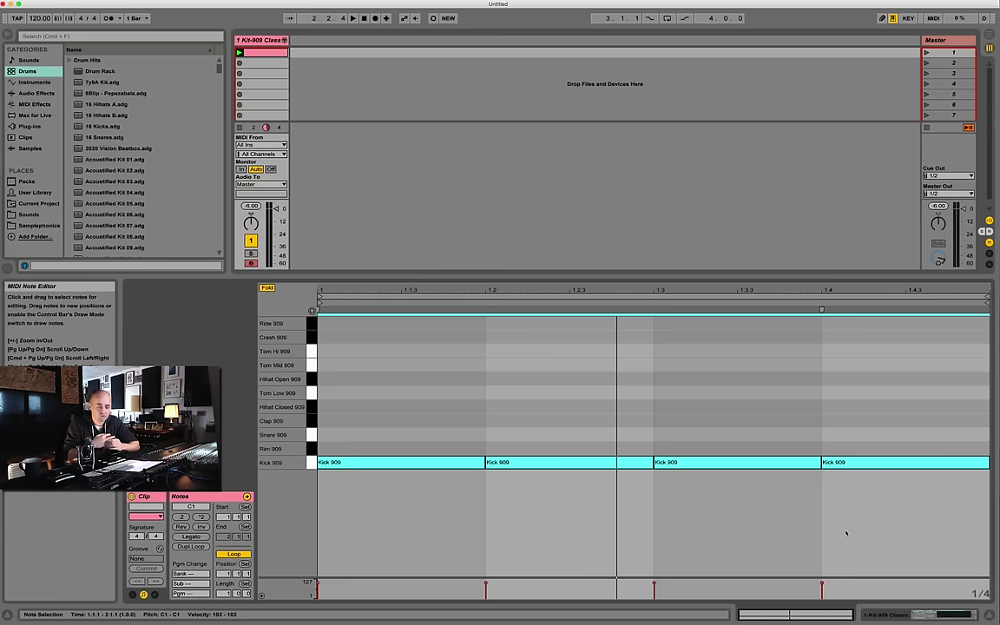
{"action": "double_click", "coordinate": [569, 421]}
{"action": "double_click", "coordinate": [832, 421]}
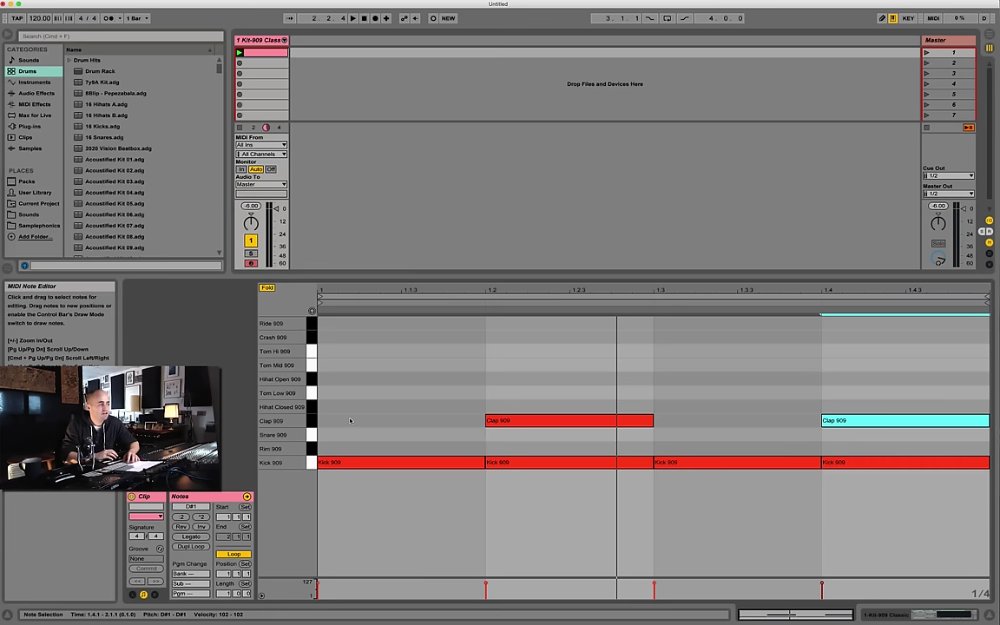
- Step through the four Kick 909 notes and play the kick and clap pattern
{"action": "left_click", "coordinate": [401, 466]}
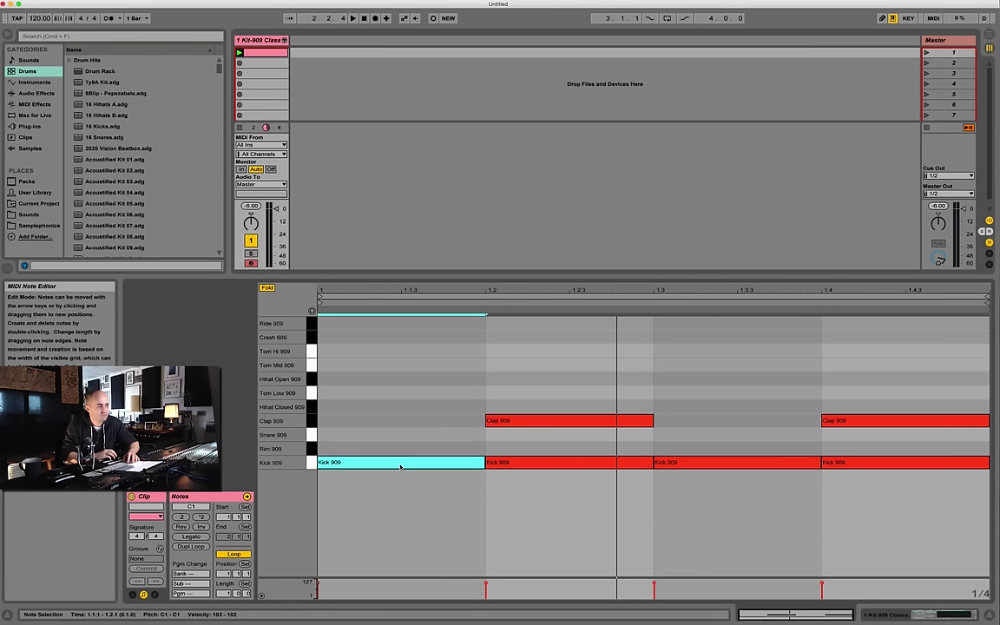
{"action": "mouse_move", "coordinate": [529, 463]}
{"action": "left_mouse_down"}
{"action": "mouse_move", "coordinate": [720, 466]}
{"action": "mouse_move", "coordinate": [534, 466]}
{"action": "left_mouse_up"}
{"action": "double_click", "coordinate": [697, 466]}
{"action": "left_click", "coordinate": [868, 469]}
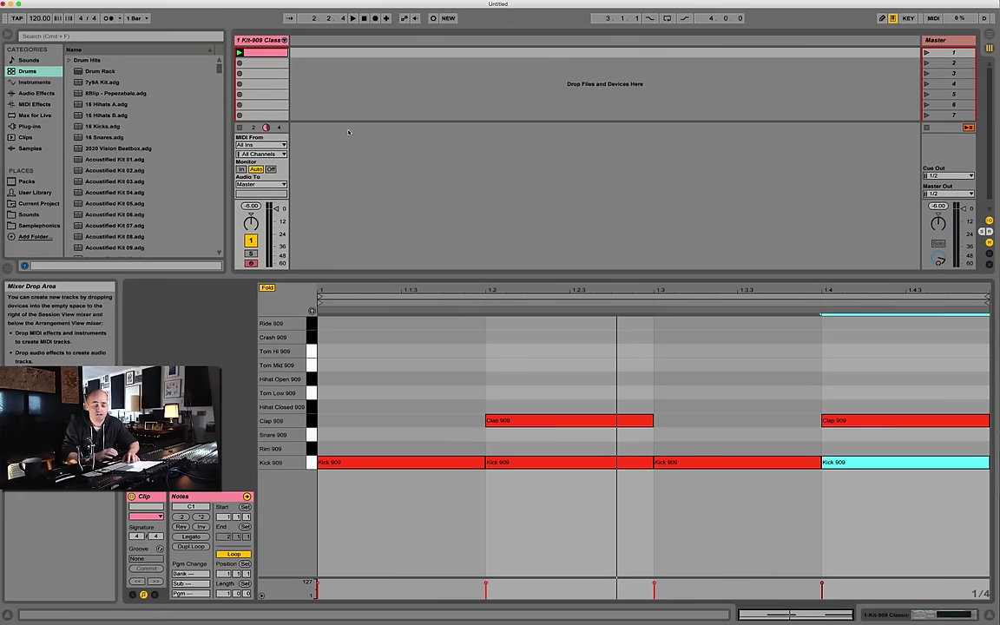
{"action": "key", "text": "space"}
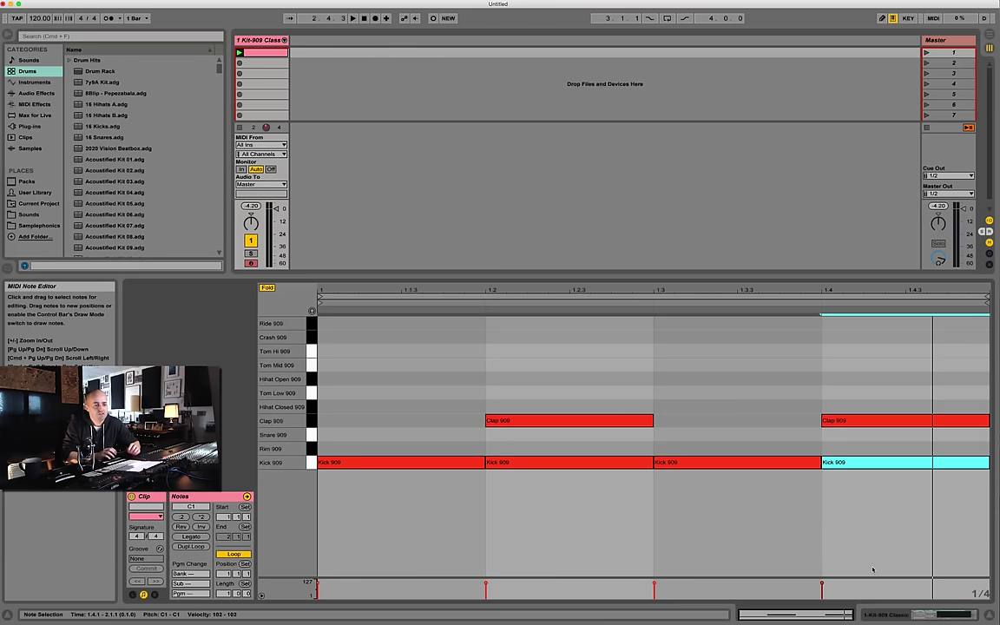
- Shorten all kick and clap notes to eighth notes using a fixed 1/8 grid, and play the pattern
{"action": "left_click_drag", "start_coordinate": [900, 510], "coordinate": [402, 391]}
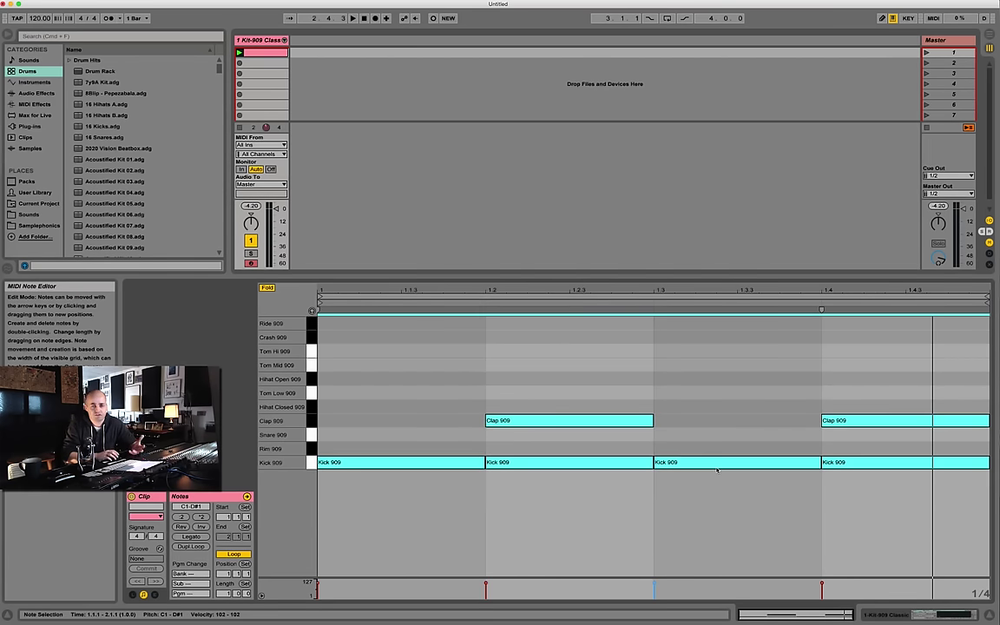
{"action": "right_click", "coordinate": [977, 597]}
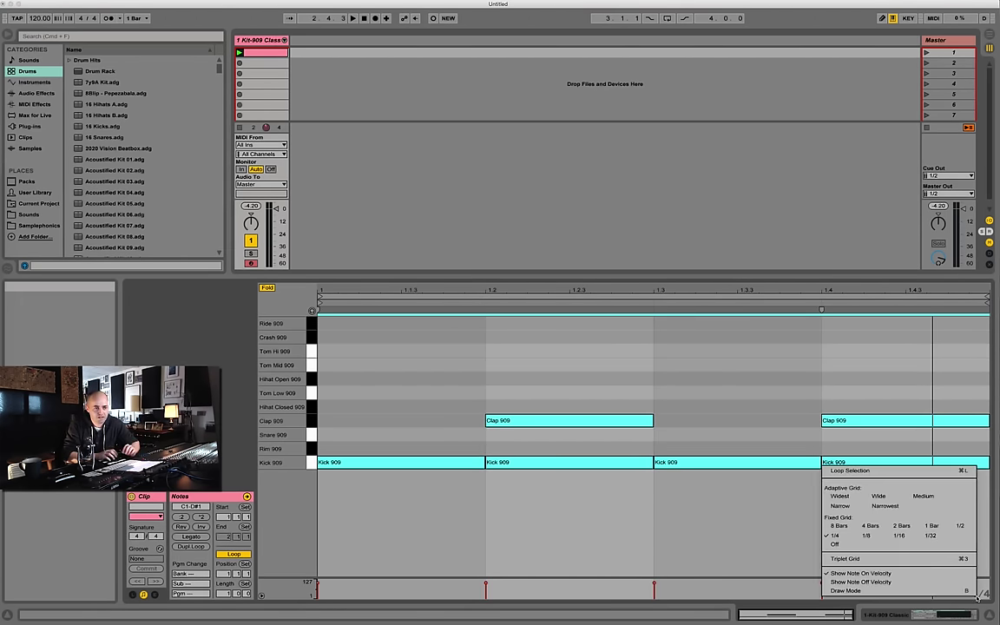
{"action": "left_click", "coordinate": [867, 536]}
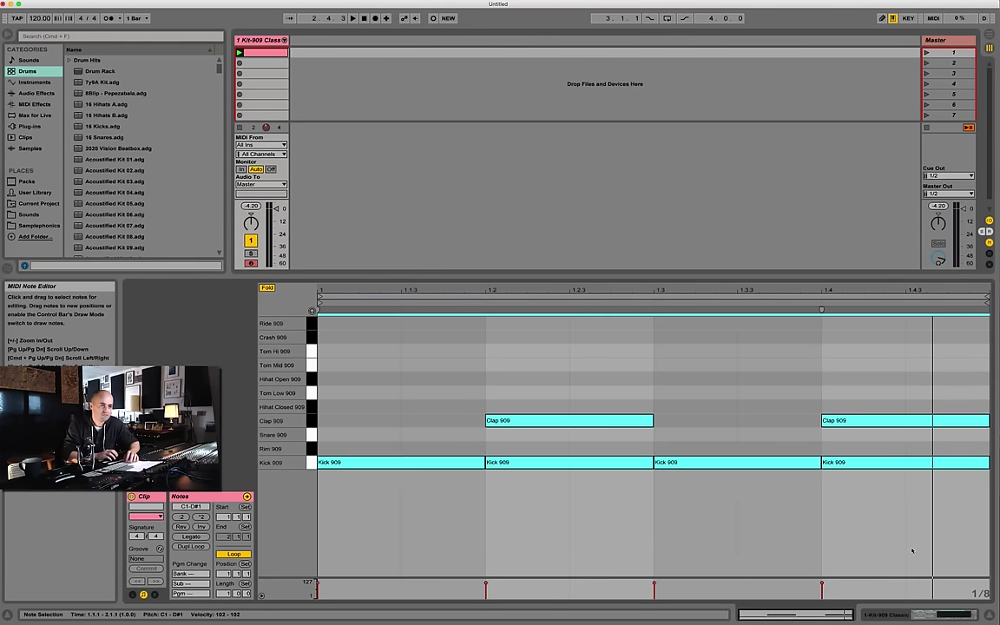
{"action": "left_click_drag", "start_coordinate": [912, 551], "coordinate": [448, 378]}
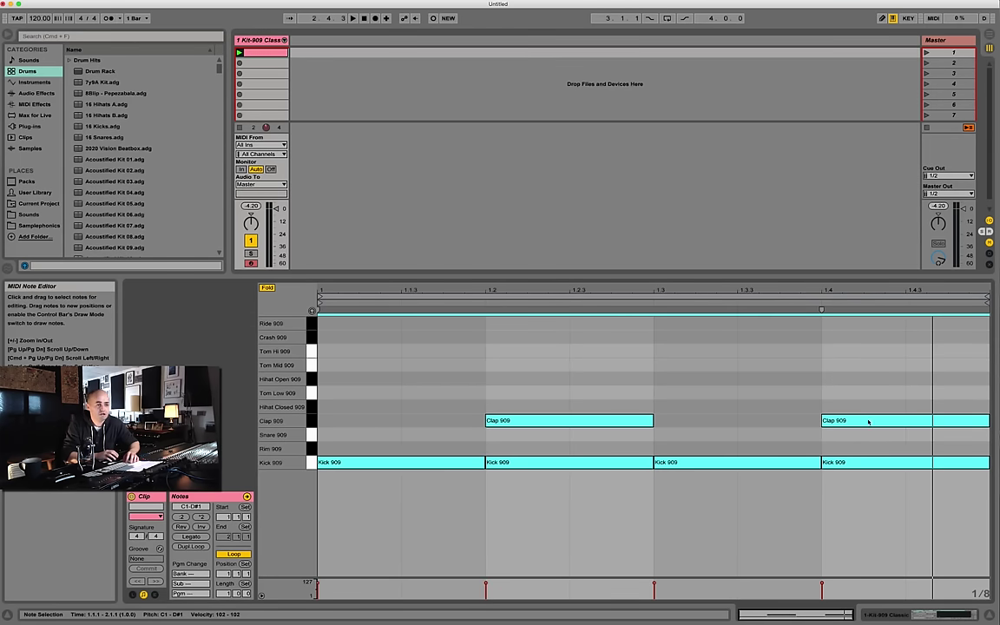
{"action": "left_click_drag", "start_coordinate": [651, 420], "coordinate": [564, 421]}
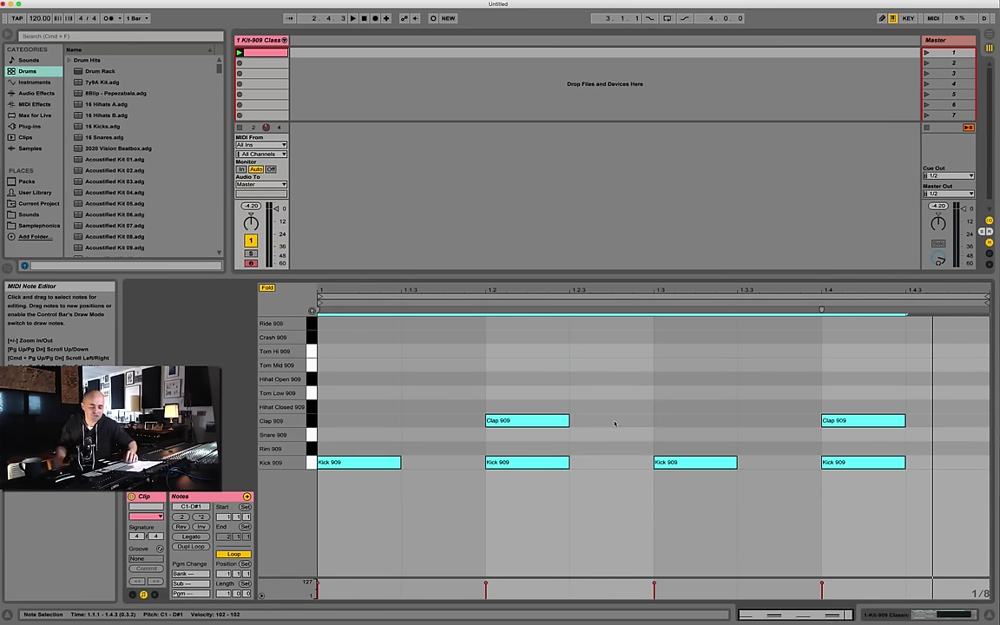
{"action": "key", "text": "space"}
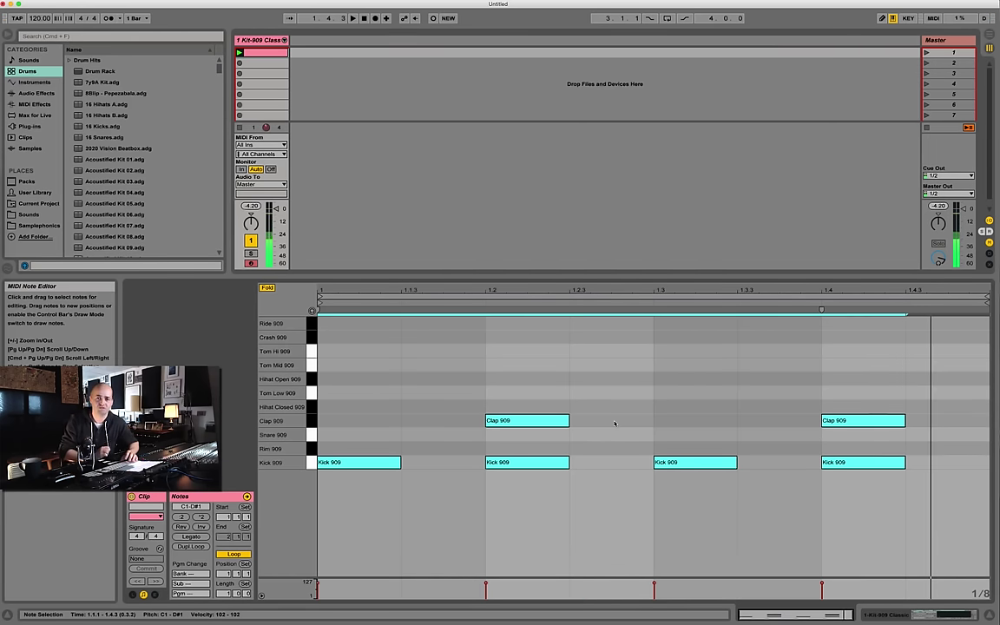
{"action": "key", "text": "space"}
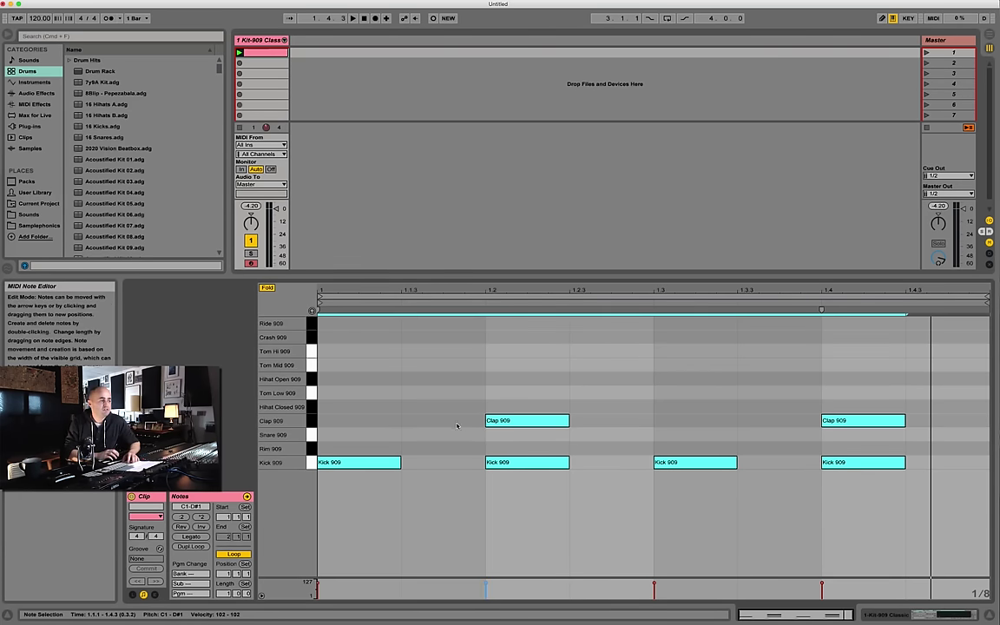
- Add eighth-note Hihat Closed 909 hits on the offbeats 1.1.3, 1.2.3, 1.3.3 and 1.4.3, and play the pattern
{"action": "left_click", "coordinate": [493, 421]}
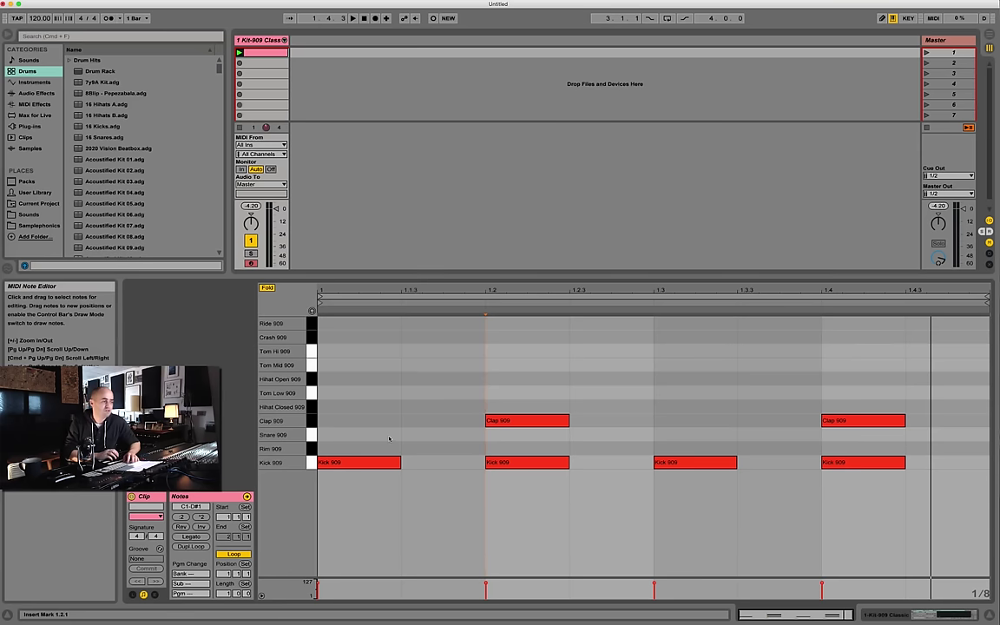
{"action": "double_click", "coordinate": [426, 407]}
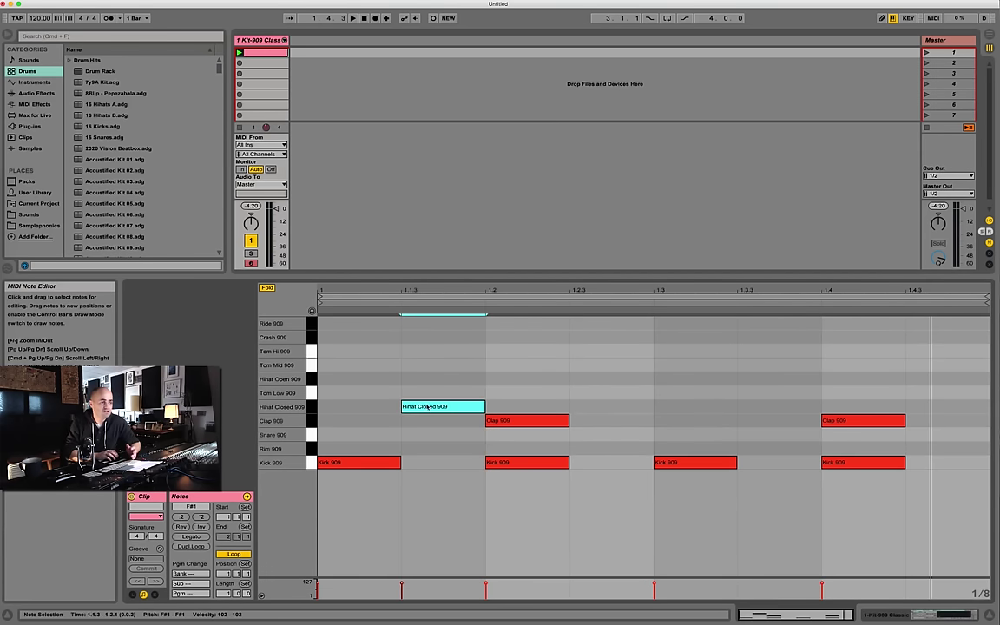
{"action": "double_click", "coordinate": [641, 407]}
{"action": "double_click", "coordinate": [808, 408]}
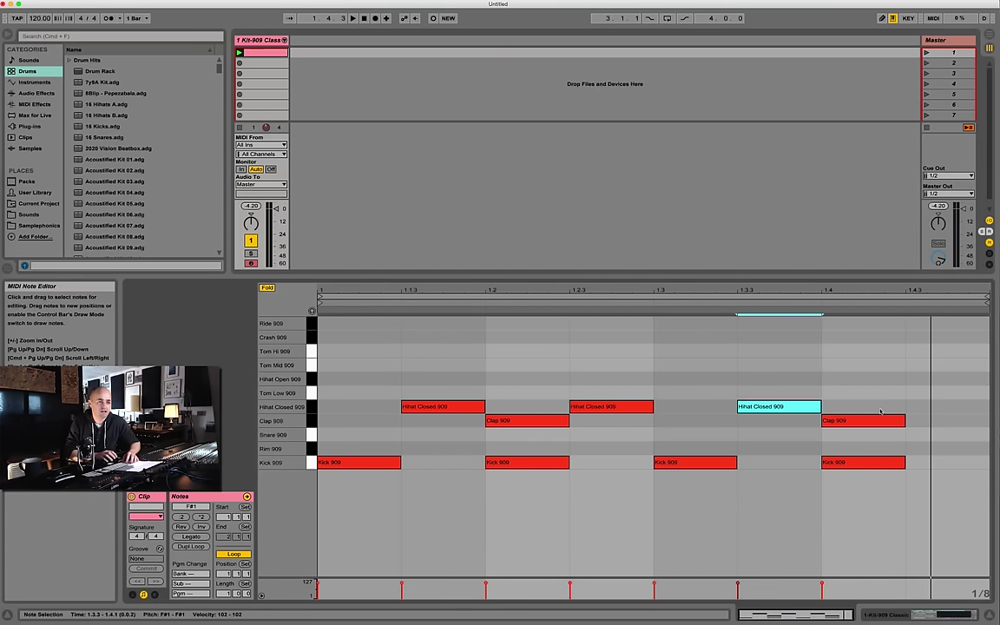
{"action": "double_click", "coordinate": [942, 407]}
{"action": "key", "text": "space"}
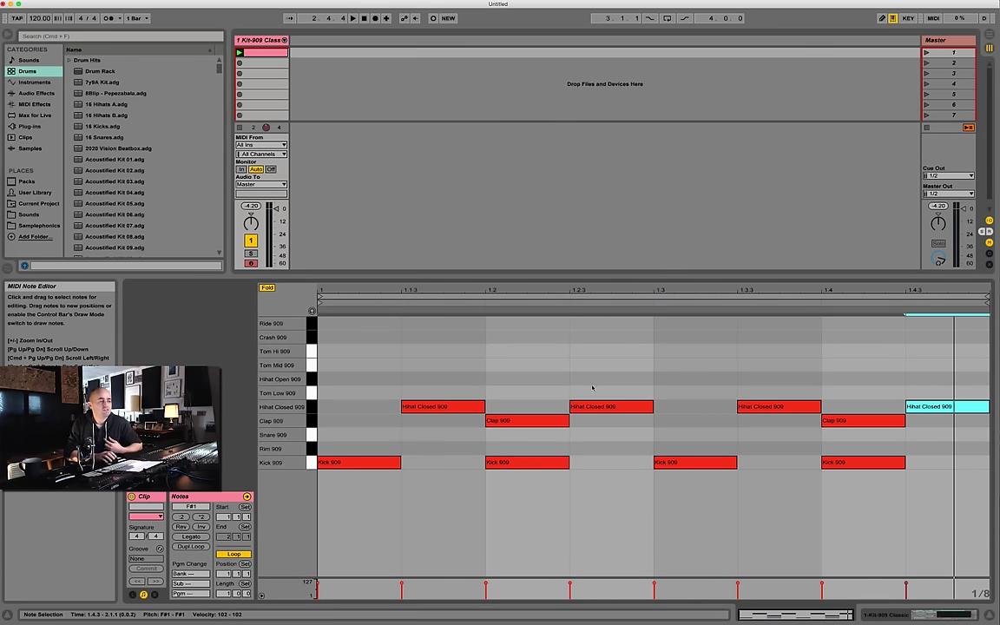
- Lower the velocity of all four closed hi-hat notes to 80
{"action": "left_click_drag", "start_coordinate": [417, 383], "coordinate": [928, 412]}
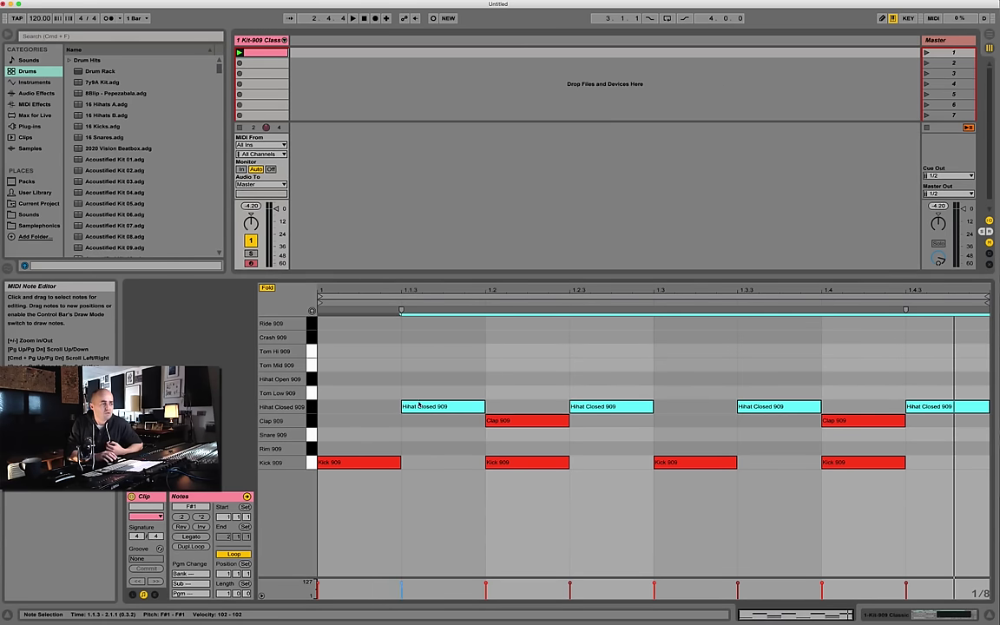
{"action": "left_click_drag", "start_coordinate": [402, 583], "coordinate": [402, 587]}
{"action": "left_click", "coordinate": [491, 518]}
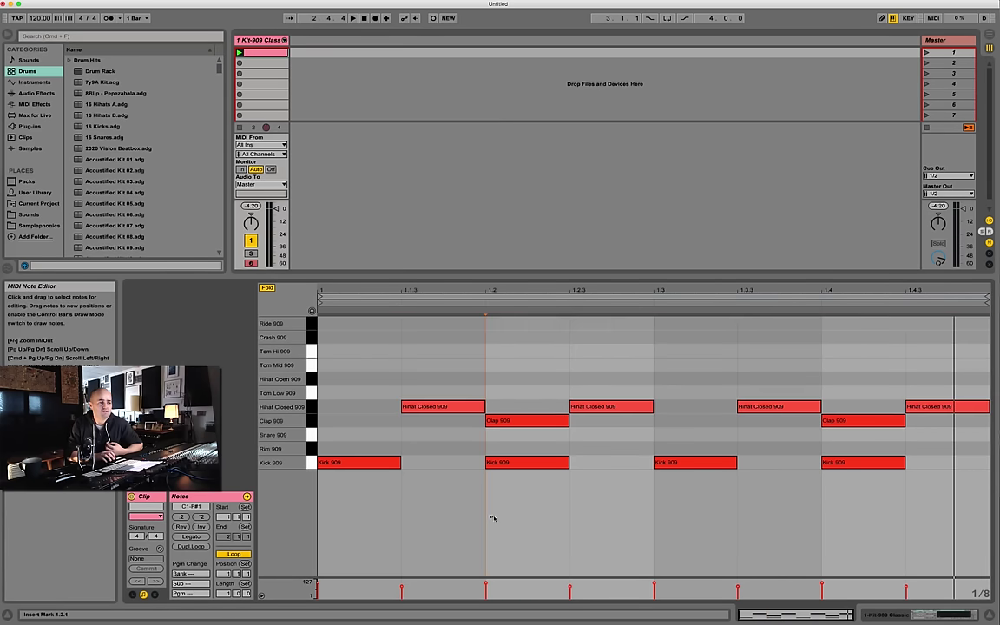
- Set the grid to 1/16 and shorten all kick, clap and closed hi-hat notes to sixteenth notes
{"action": "right_click", "coordinate": [981, 594]}
{"action": "left_click", "coordinate": [906, 530]}
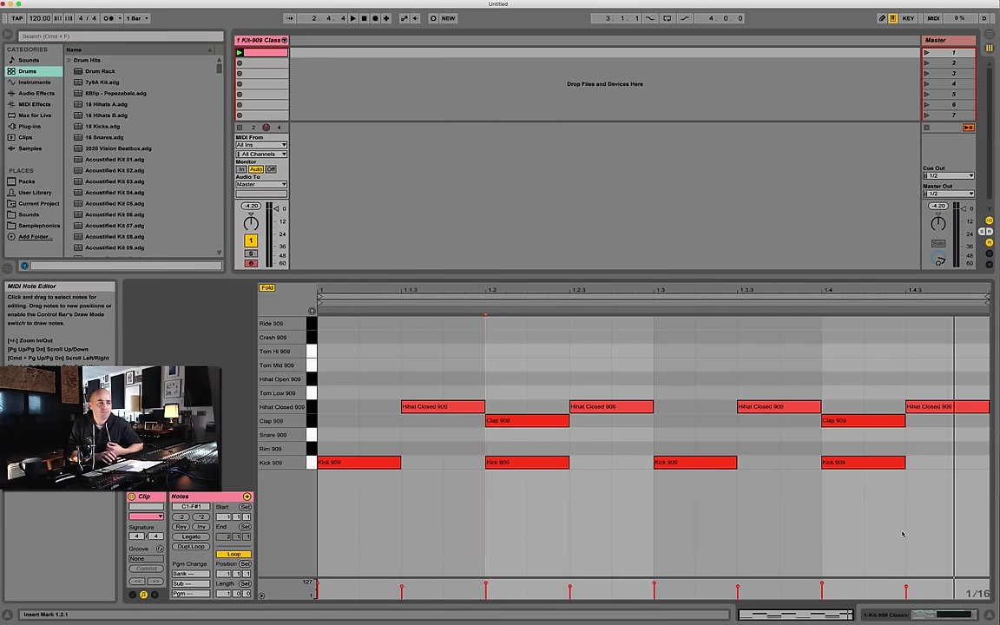
{"action": "left_click_drag", "start_coordinate": [319, 368], "coordinate": [996, 545]}
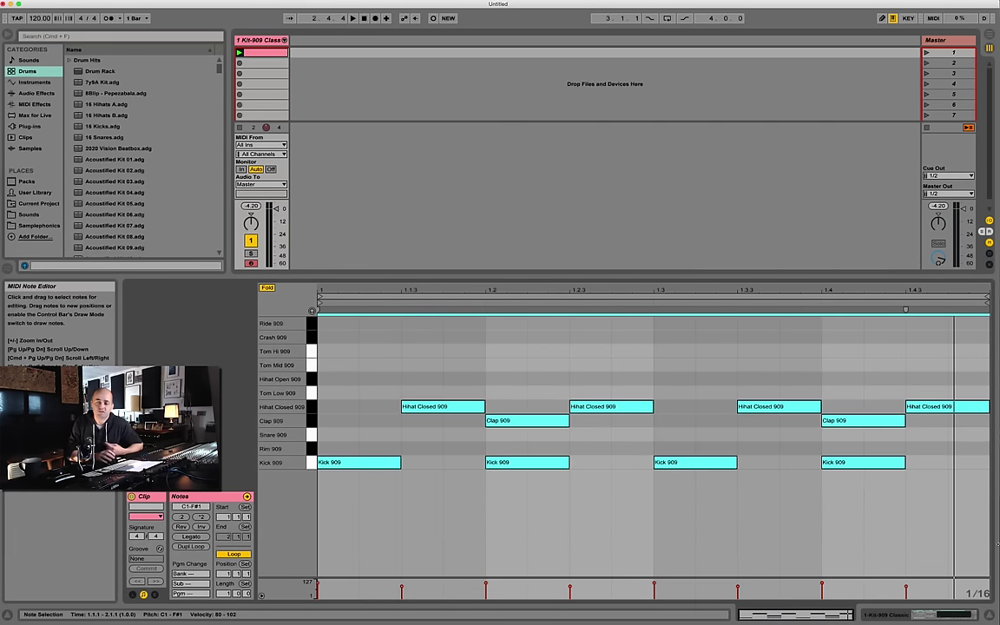
{"action": "left_click_drag", "start_coordinate": [906, 463], "coordinate": [865, 463]}
{"action": "left_click", "coordinate": [872, 552]}
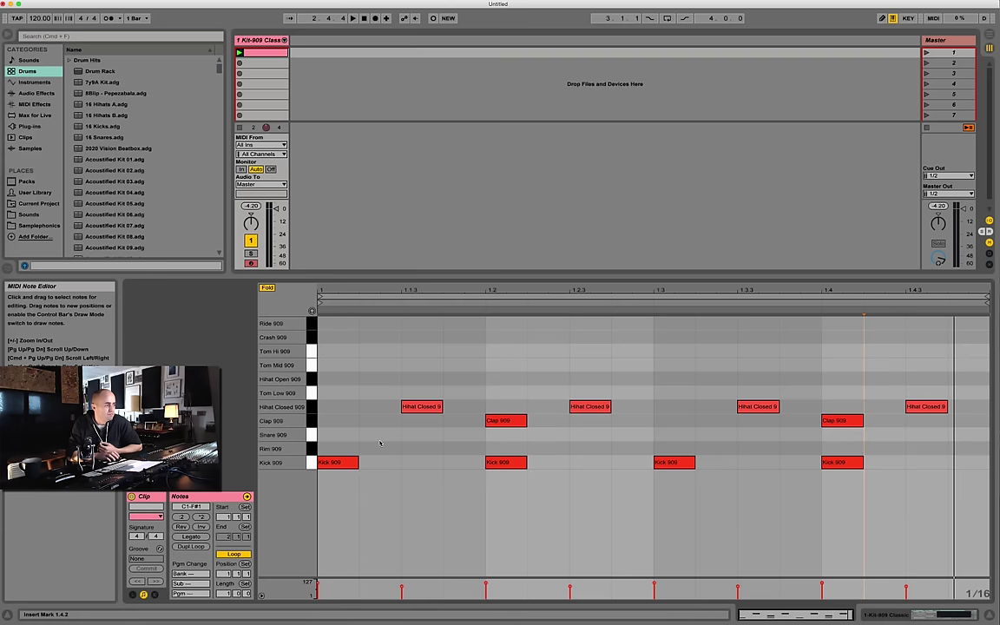
- Add Snare 909 notes at 1.1.4 with velocity 14 and at 1.4.2 with velocity 10, and move both down to Rim 909
{"action": "double_click", "coordinate": [456, 434]}
{"action": "left_click_drag", "start_coordinate": [443, 584], "coordinate": [443, 596]}
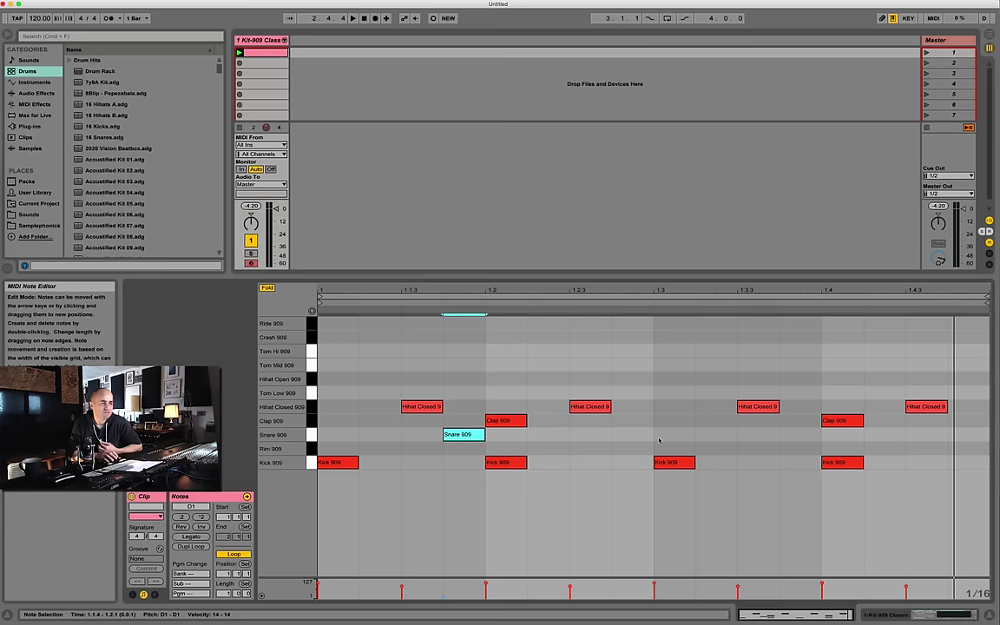
{"action": "double_click", "coordinate": [884, 434]}
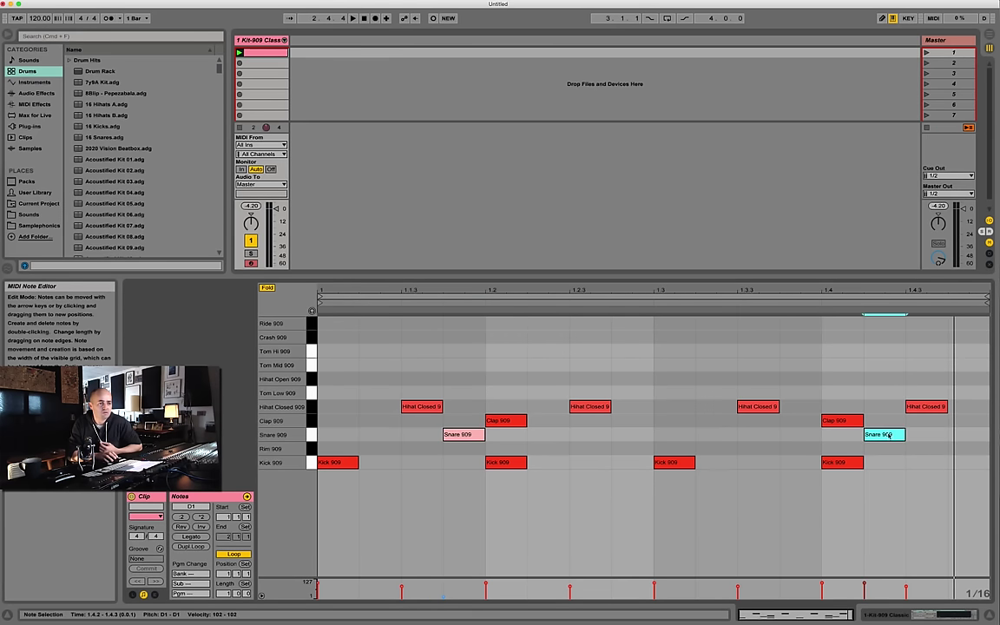
{"action": "left_click_drag", "start_coordinate": [863, 585], "coordinate": [863, 597]}
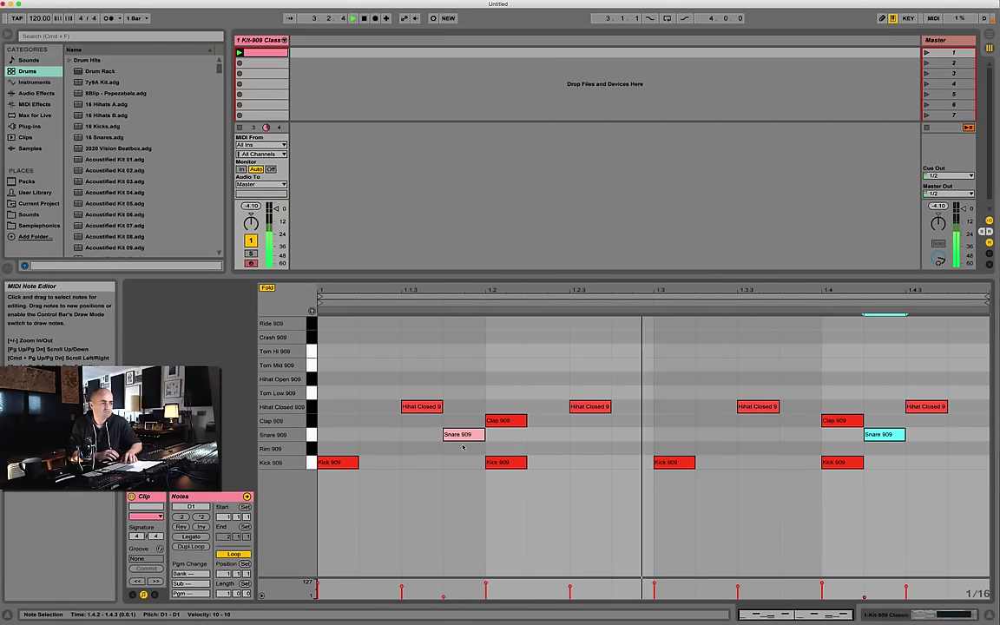
{"action": "left_click_drag", "start_coordinate": [463, 434], "coordinate": [464, 448]}
{"action": "left_click_drag", "start_coordinate": [896, 438], "coordinate": [892, 446]}
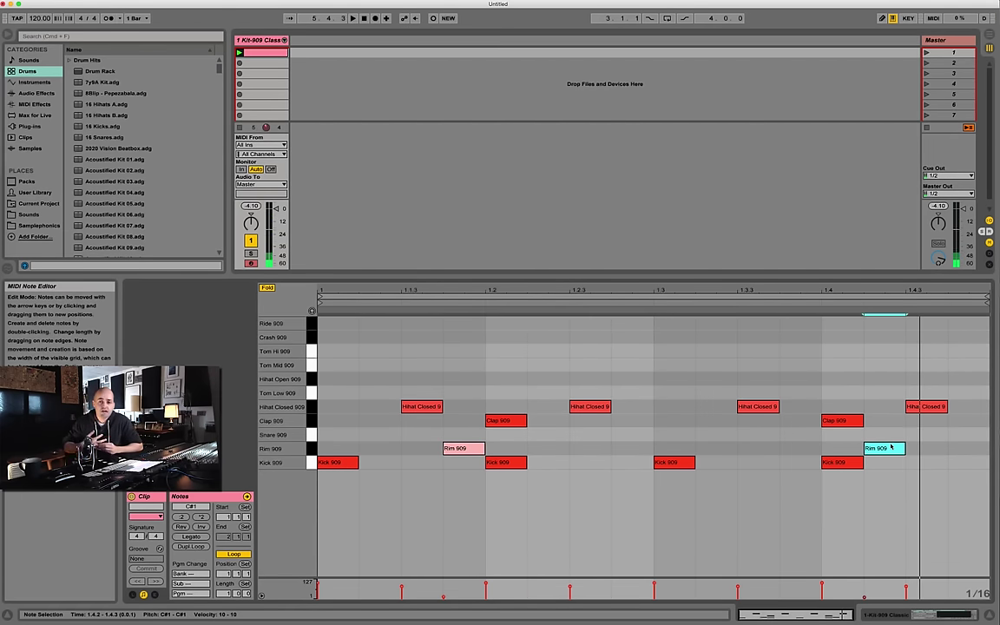
- Deactivate the two Rim 909 notes and the four closed hi-hats, and play only the kick and clap
{"action": "left_click", "coordinate": [463, 448]}
{"action": "left_click", "coordinate": [874, 449], "text": "shift"}
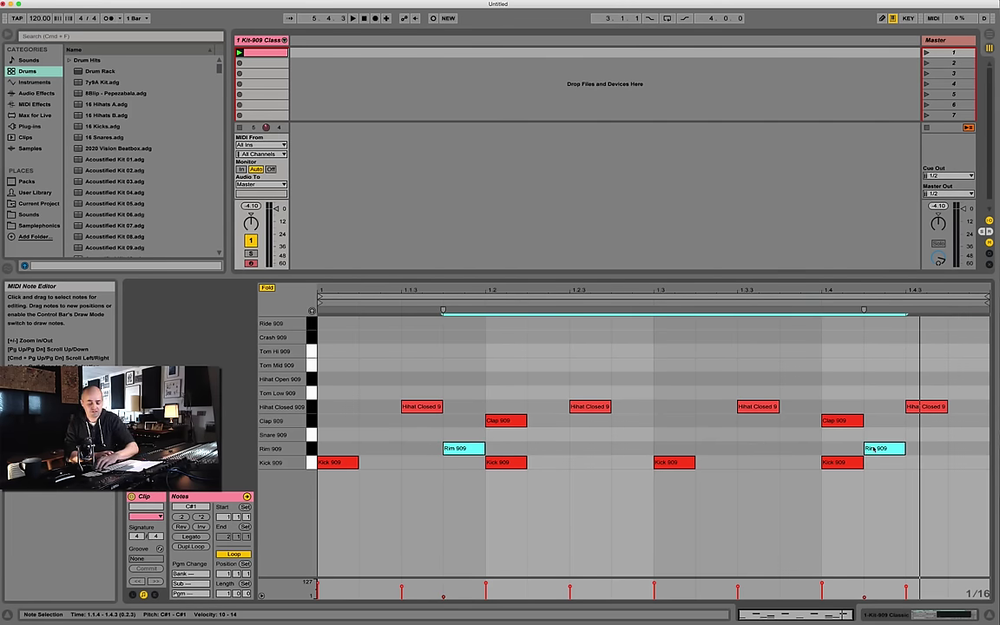
{"action": "key", "text": "0"}
{"action": "left_click_drag", "start_coordinate": [385, 383], "coordinate": [929, 405]}
{"action": "key", "text": "0"}
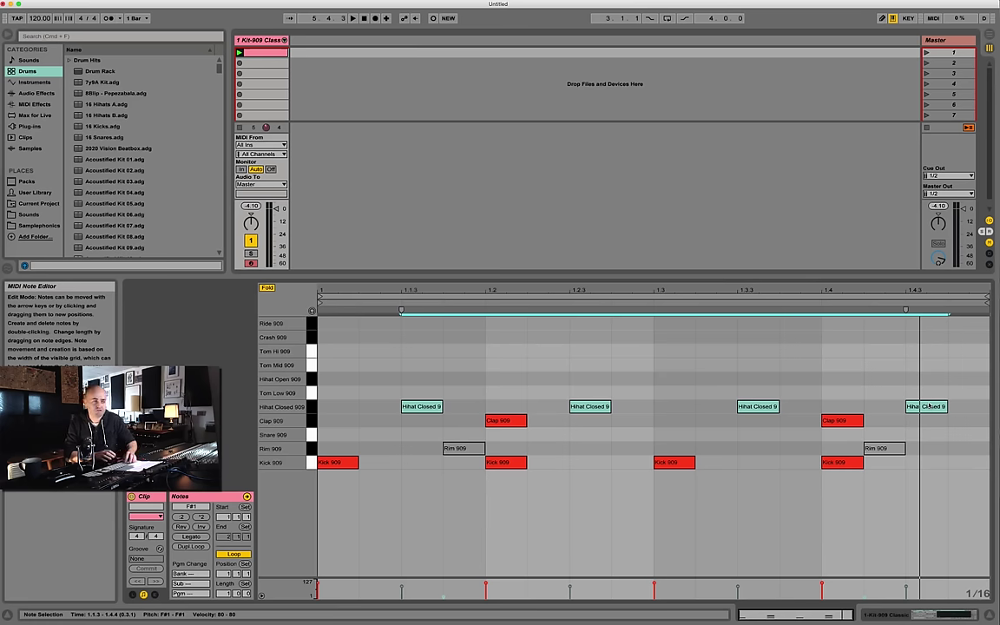
{"action": "key", "text": "space"}
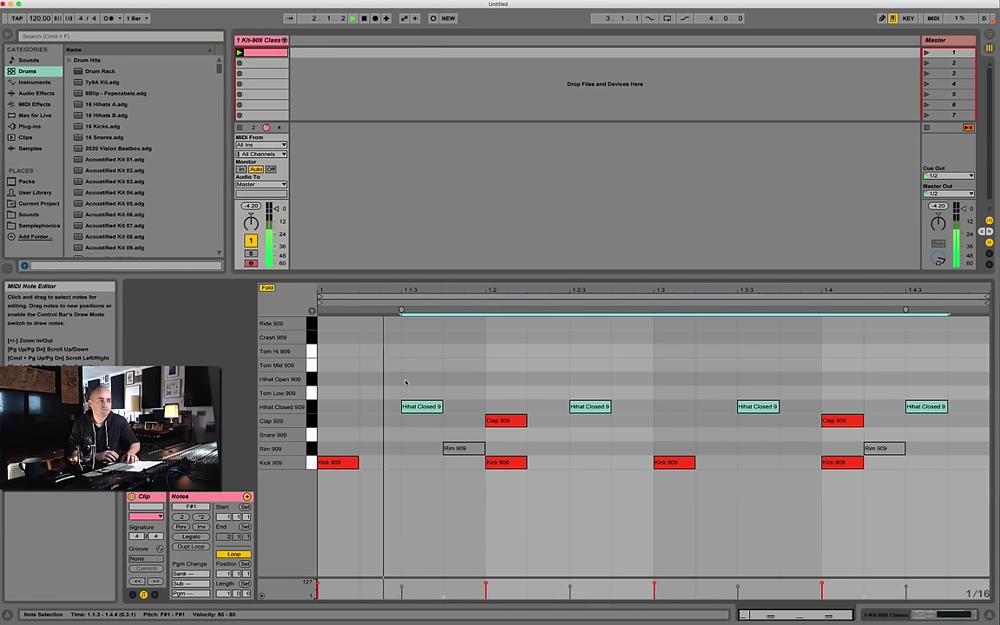
- Reactivate the four closed hi-hats and the two Rim 909 notes one group at a time during playback
{"action": "left_click_drag", "start_coordinate": [404, 382], "coordinate": [945, 406]}
{"action": "key", "text": "0"}
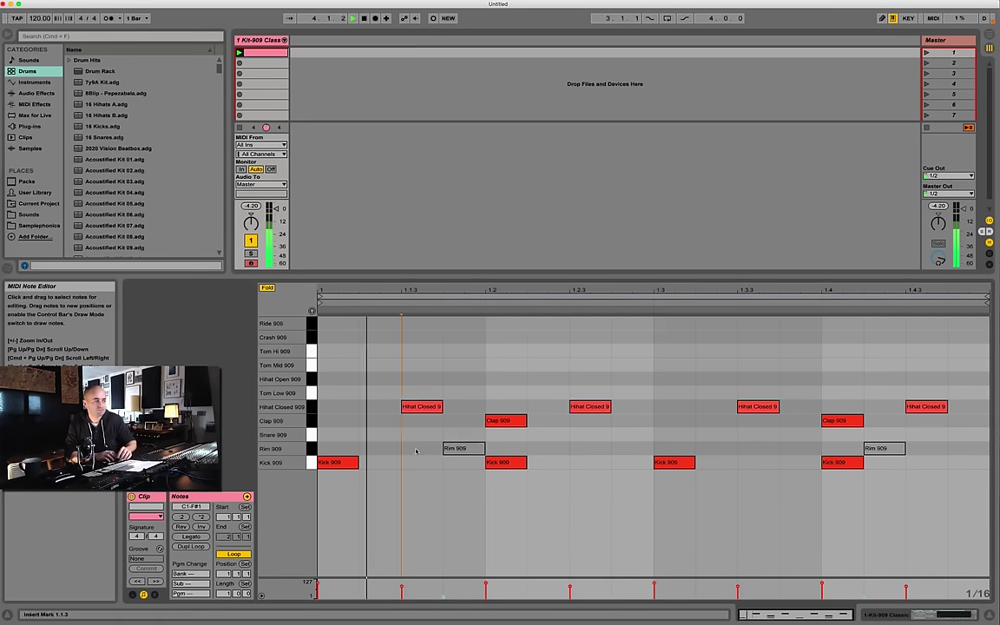
{"action": "left_click", "coordinate": [461, 448]}
{"action": "left_click", "coordinate": [884, 447], "text": "shift"}
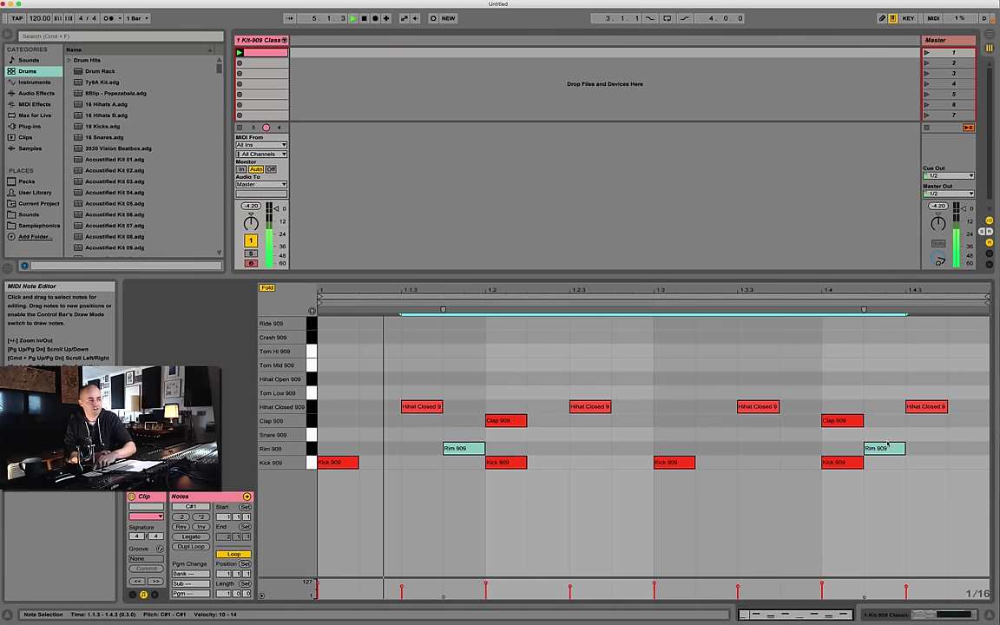
{"action": "key", "text": "0"}
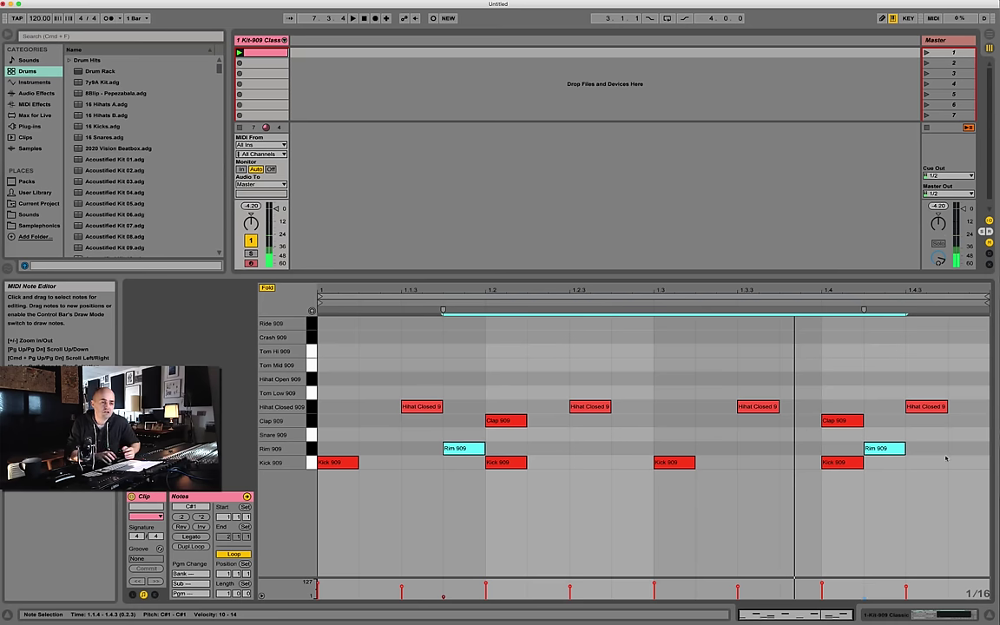
{"action": "left_click", "coordinate": [884, 449]}
{"action": "mouse_move", "coordinate": [884, 449]}
{"action": "left_mouse_down"}
{"action": "mouse_move", "coordinate": [926, 453]}
{"action": "mouse_move", "coordinate": [886, 452]}
{"action": "left_mouse_up"}
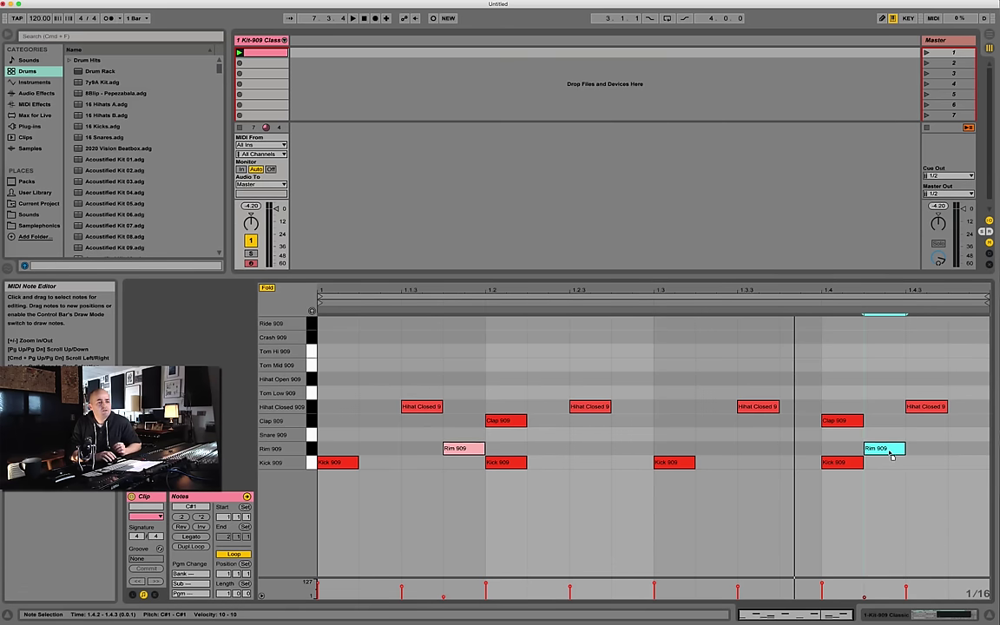
{"action": "left_click", "coordinate": [916, 474]}
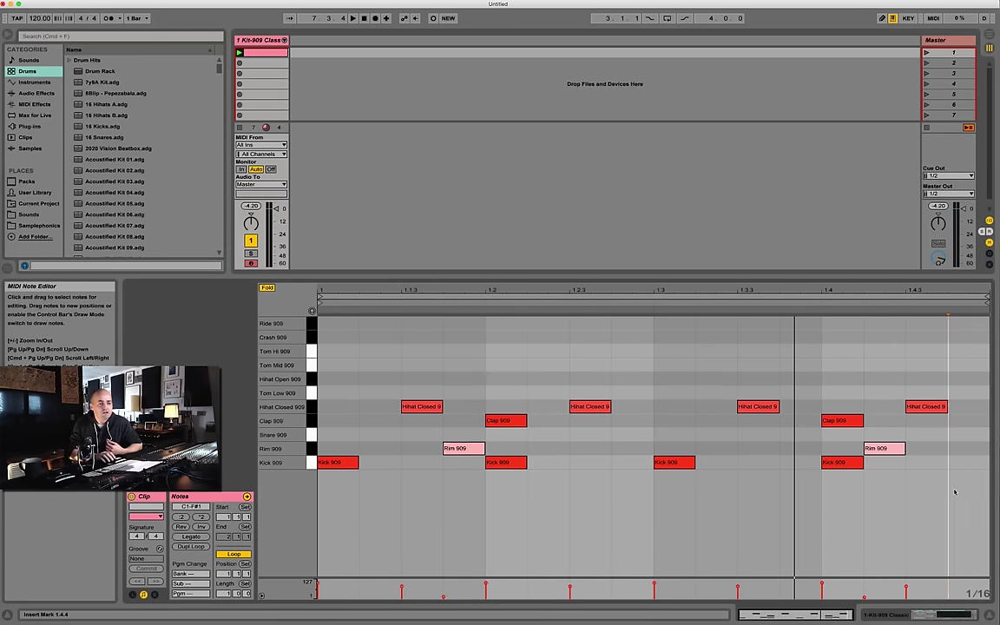
{"action": "left_click_drag", "start_coordinate": [943, 451], "coordinate": [462, 445]}
{"action": "left_click", "coordinate": [538, 517]}
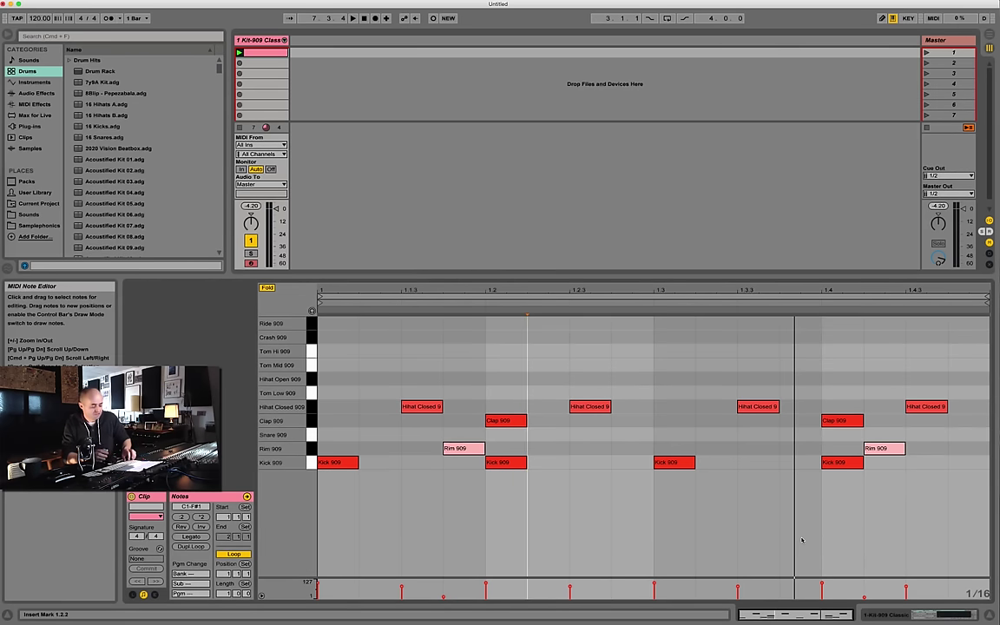
- Quantize the start of all notes to 1/16T at 100% and play the pattern
{"action": "key", "text": "super+a"}
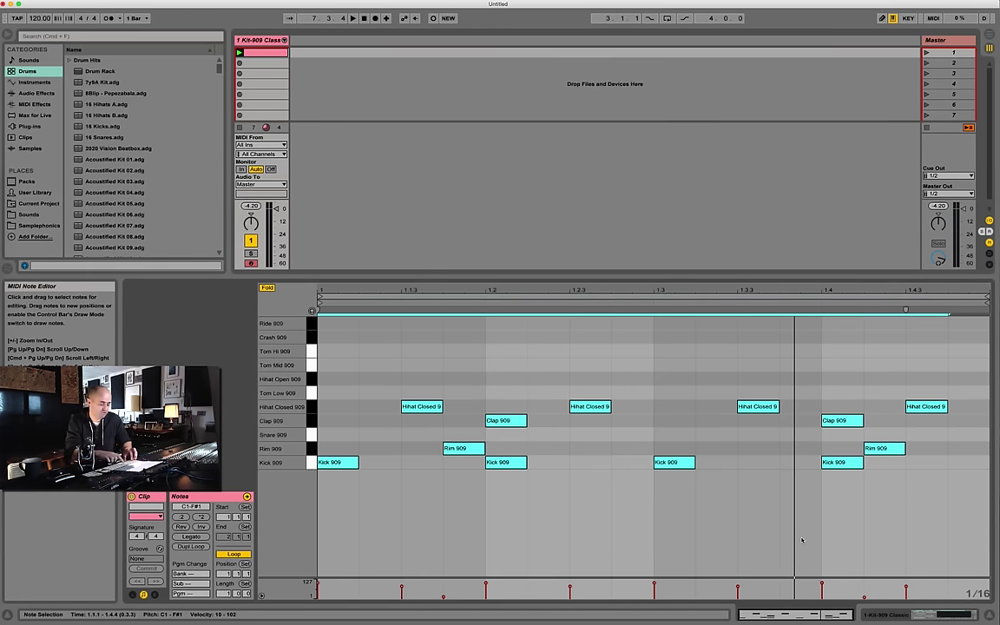
{"action": "key", "text": "super+shift+u"}
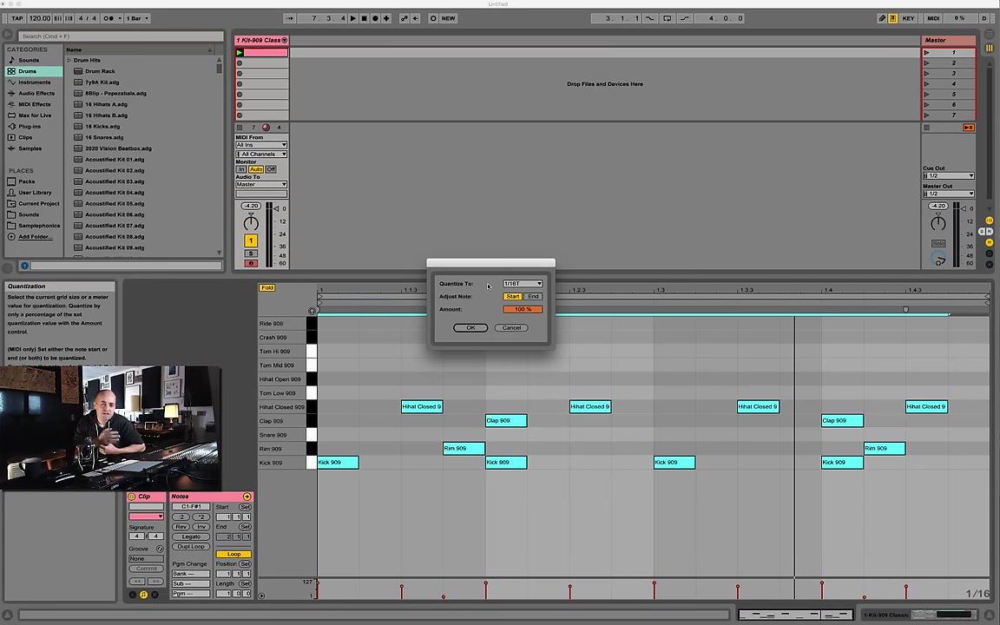
{"action": "left_click", "coordinate": [523, 284]}
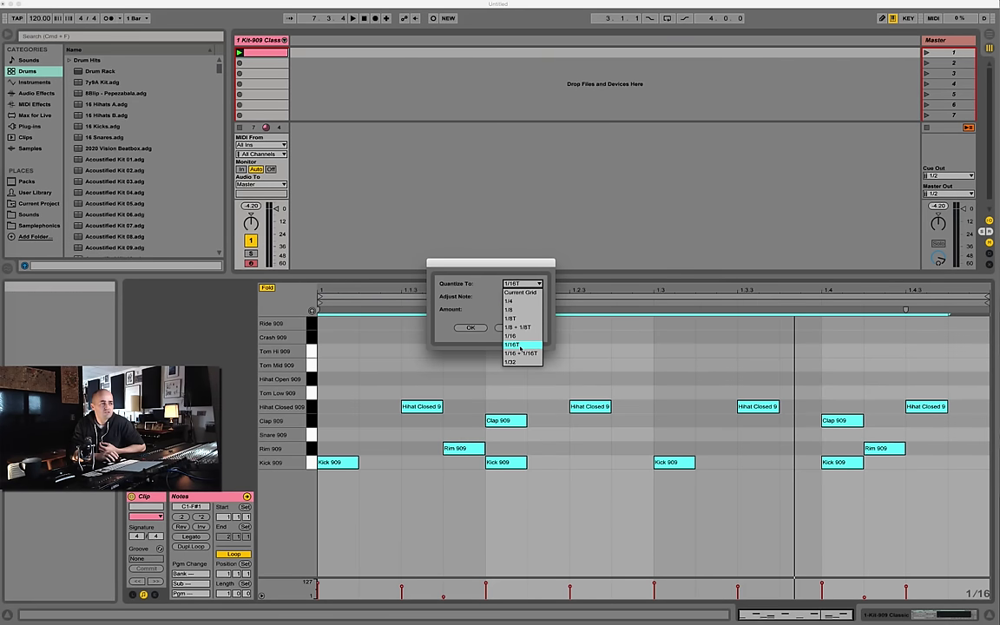
{"action": "left_click", "coordinate": [521, 346]}
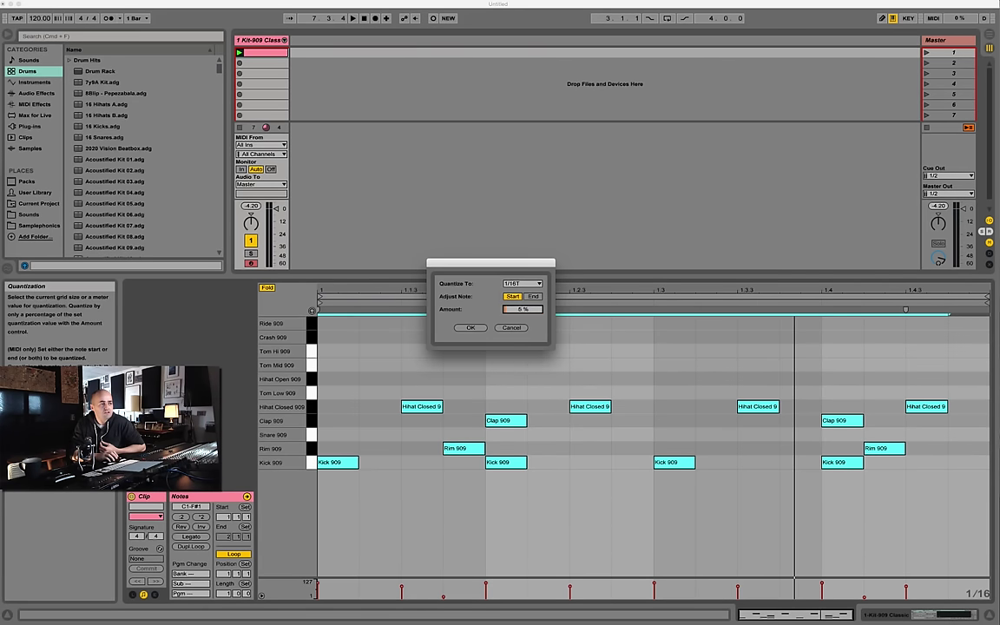
{"action": "left_click_drag", "start_coordinate": [523, 309], "coordinate": [523, 239]}
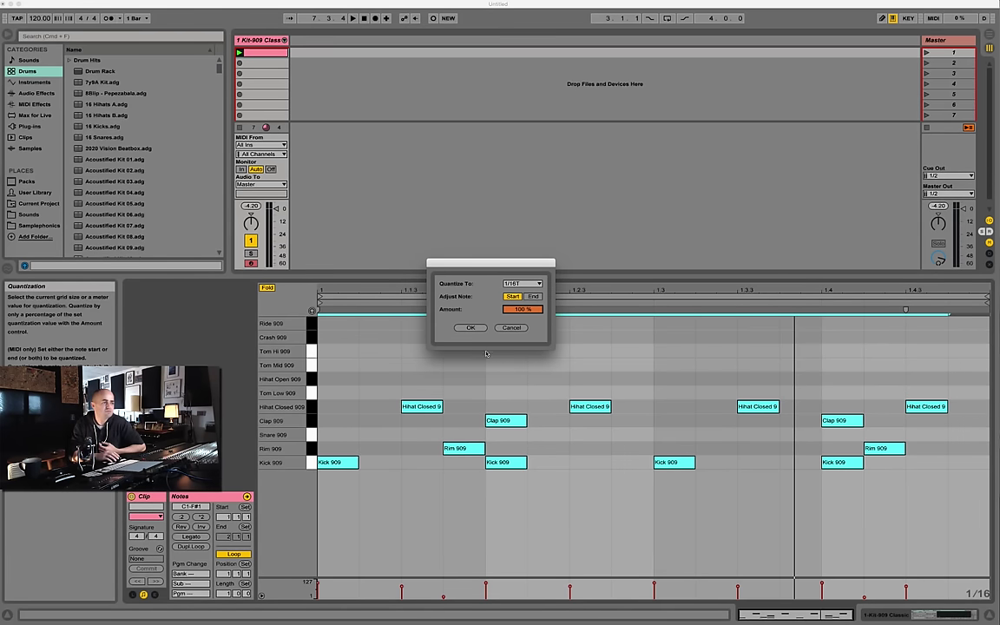
{"action": "left_click", "coordinate": [470, 328]}
{"action": "left_click", "coordinate": [530, 538]}
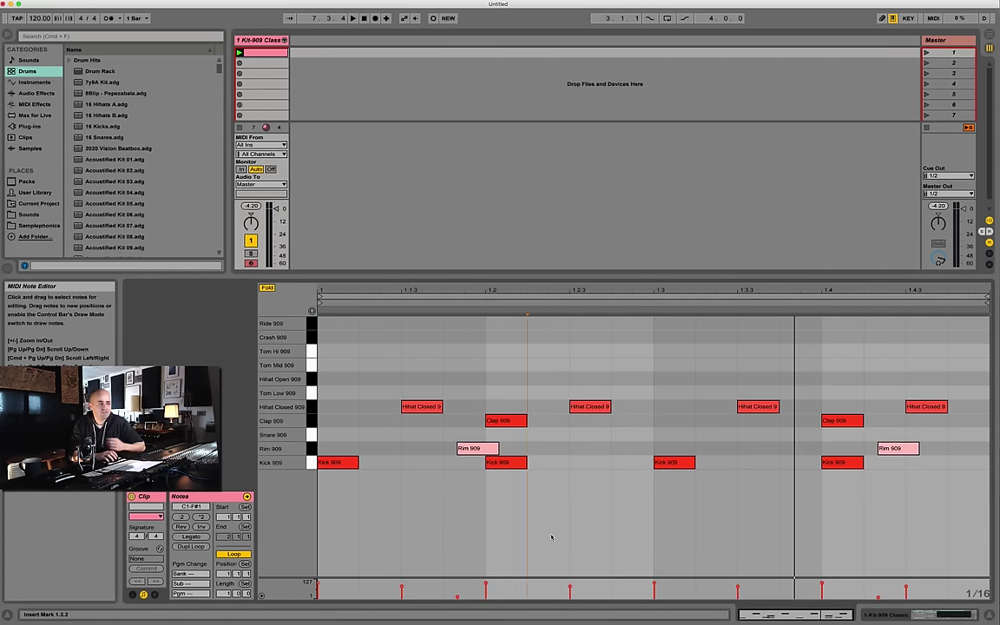
{"action": "key", "text": "space"}
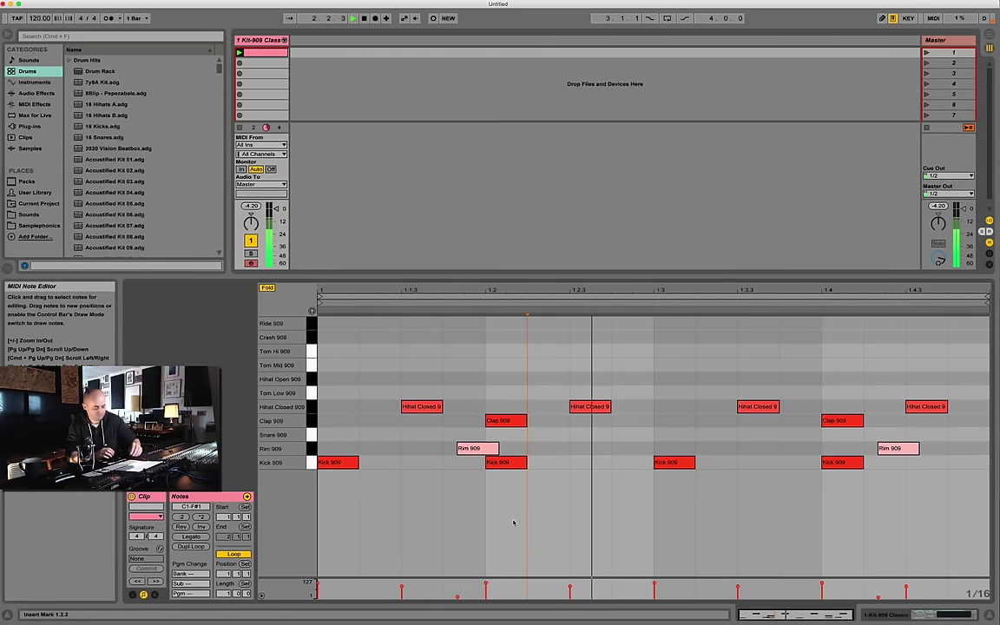
- Undo the triplet quantization to compare it with the straight sixteenths during playback, and redo it
{"action": "key", "text": "ctrl+z"}
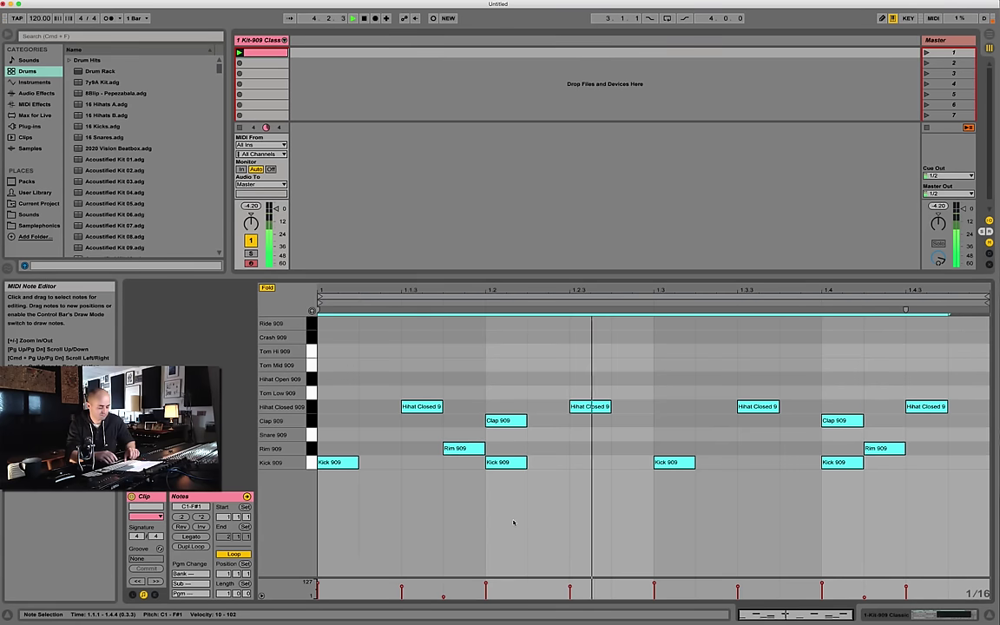
{"action": "key", "text": "ctrl+shift+z"}
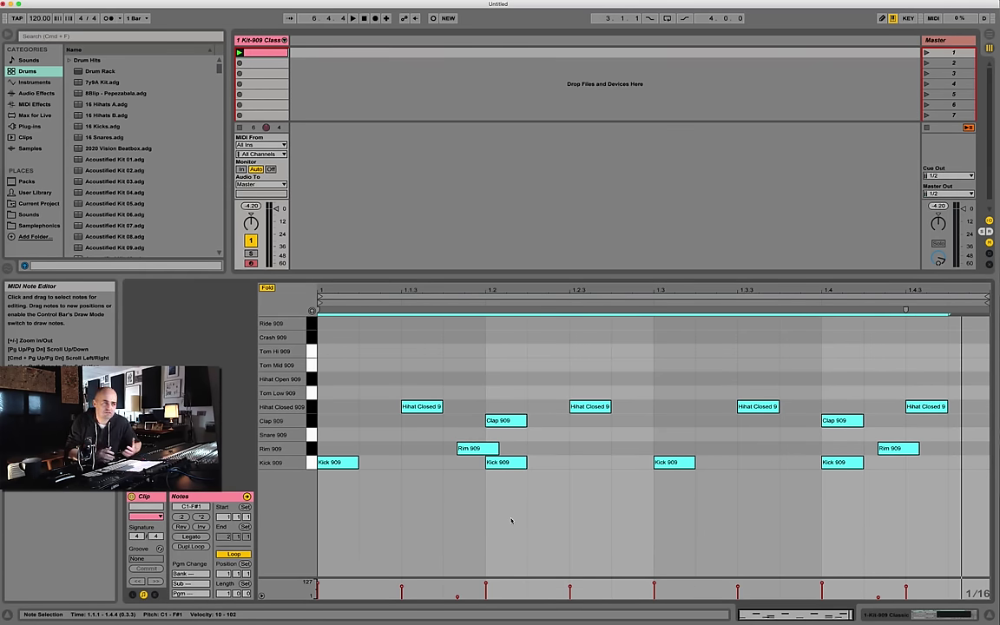
{"action": "left_click", "coordinate": [517, 519]}
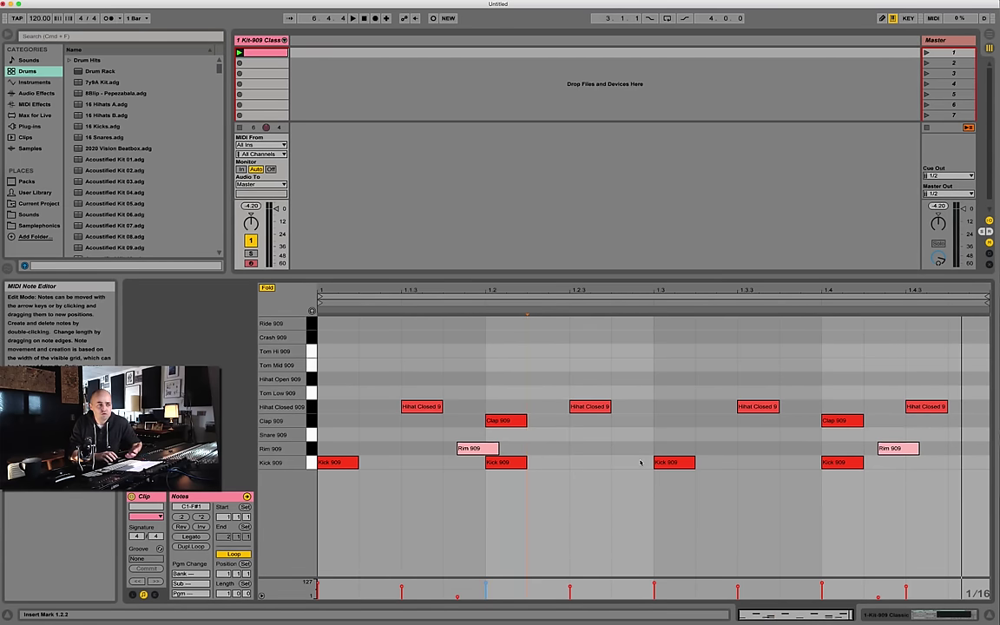
- Add a sixteenth-note Kick 909 hit at 1.2.4 and lower its velocity to 21
{"action": "double_click", "coordinate": [641, 462]}
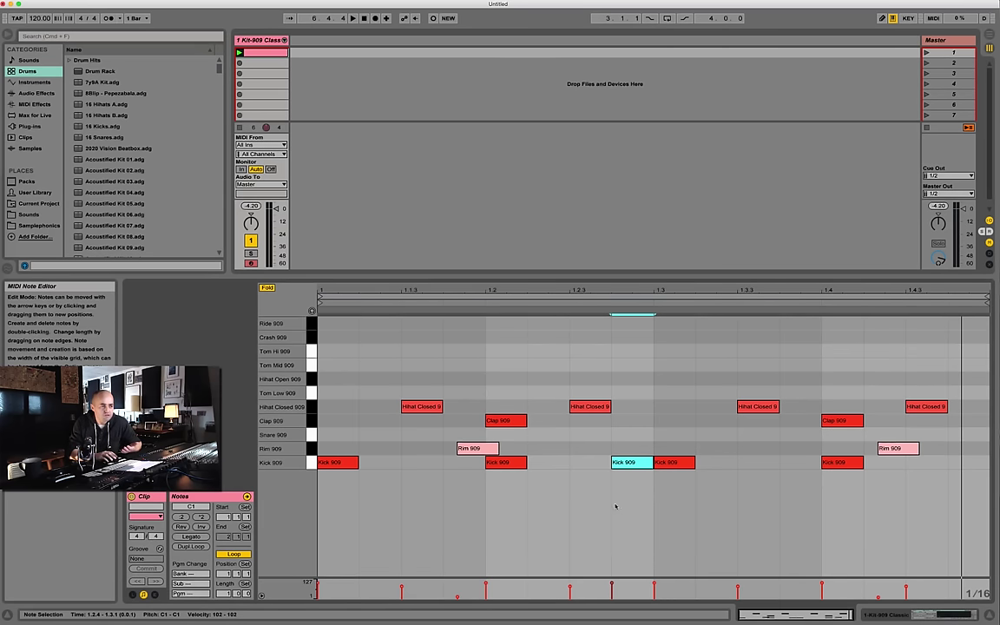
{"action": "left_click_drag", "start_coordinate": [613, 584], "coordinate": [613, 597]}
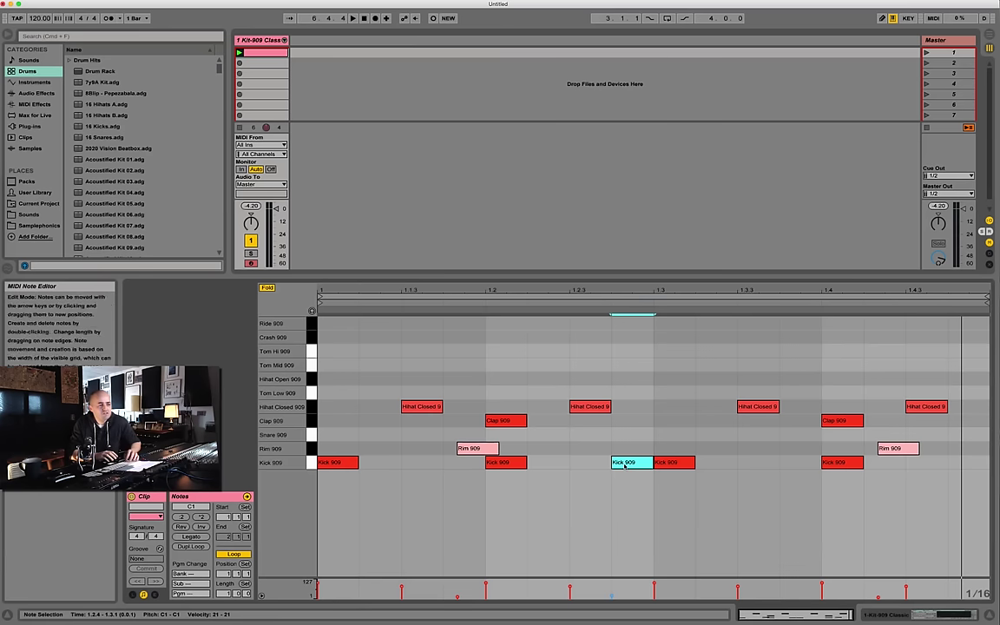
{"action": "left_click", "coordinate": [640, 492]}
- Quantize all notes, including the new ghost kick, with the same 1/16T settings and play the pattern
{"action": "key", "text": "super+a"}
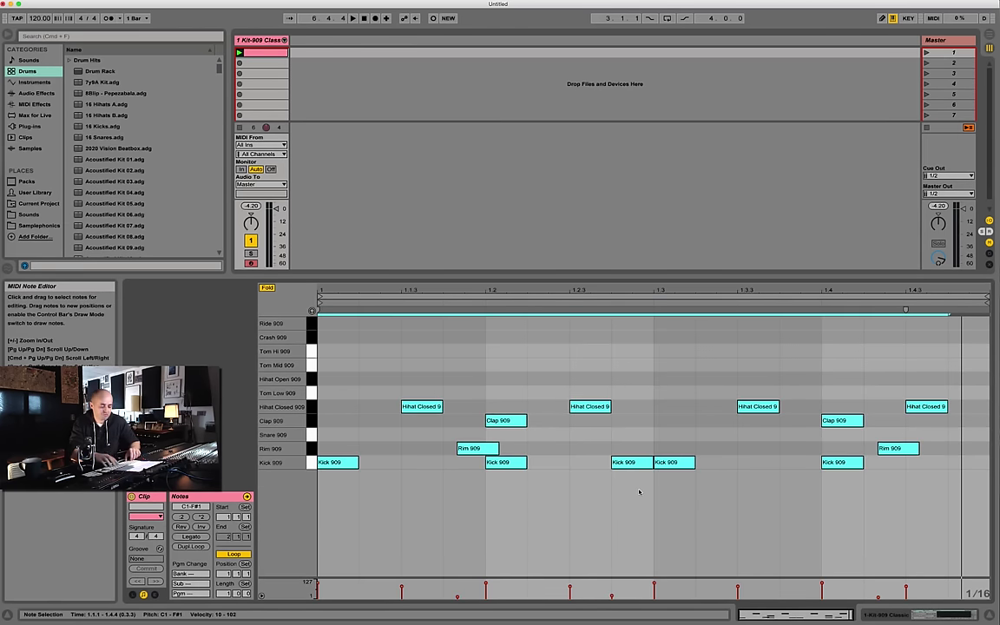
{"action": "key", "text": "super+shift+u"}
{"action": "key", "text": "Return"}
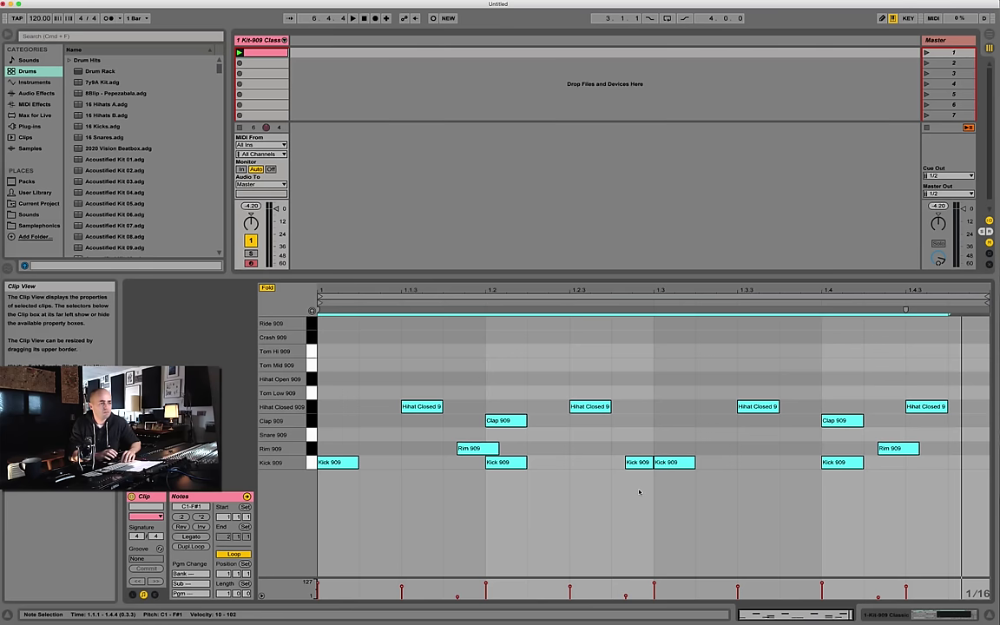
{"action": "key", "text": "space"}
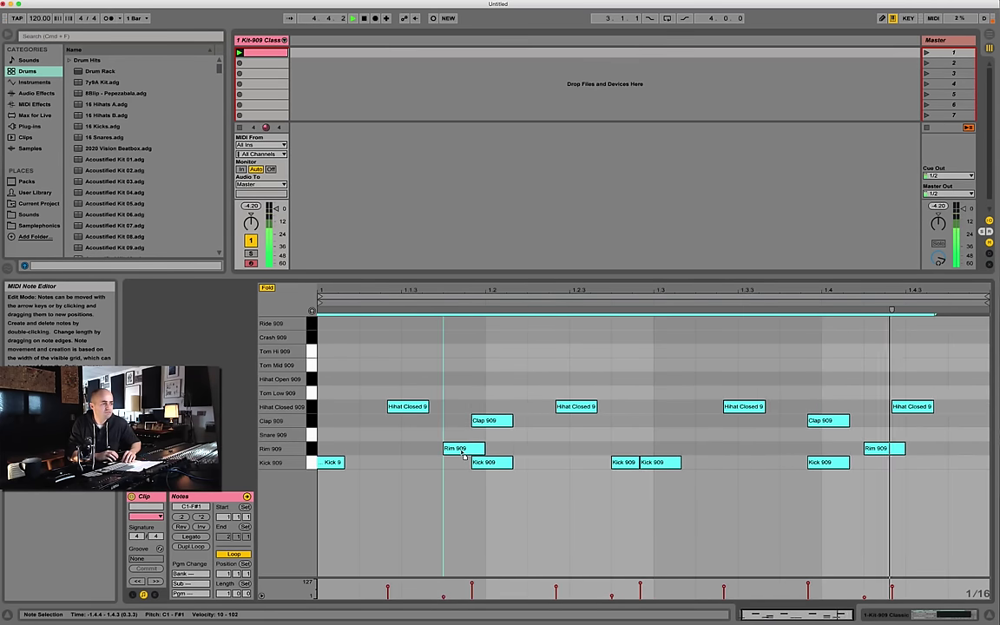
- Move only the first Rim 909 note earlier to the triplet position in 1.1.2, and stop playback after listening
{"action": "left_click", "coordinate": [500, 507]}
{"action": "left_click_drag", "start_coordinate": [469, 452], "coordinate": [401, 458]}
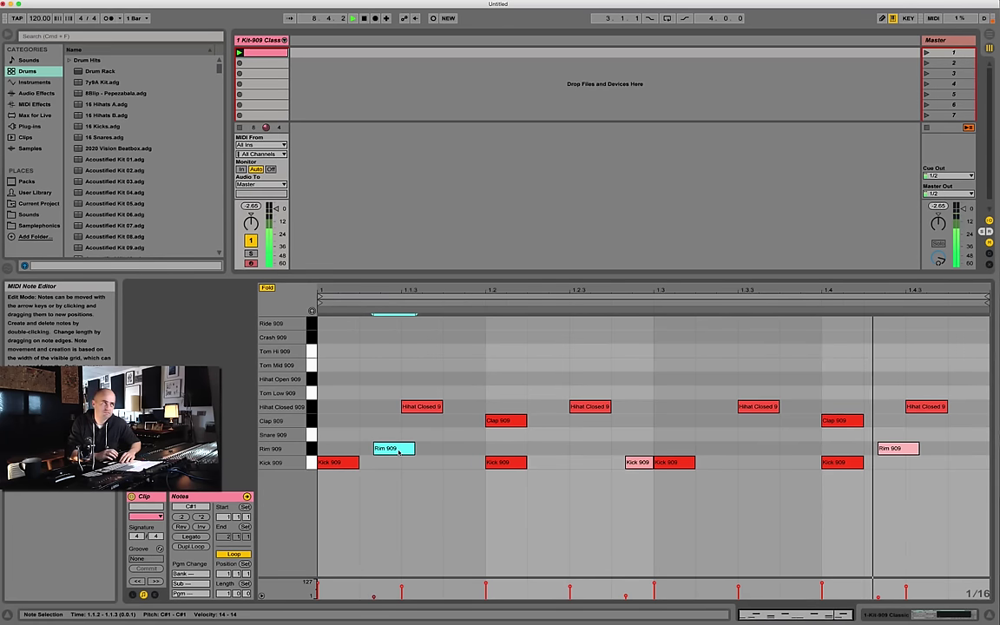
{"action": "key", "text": "space"}
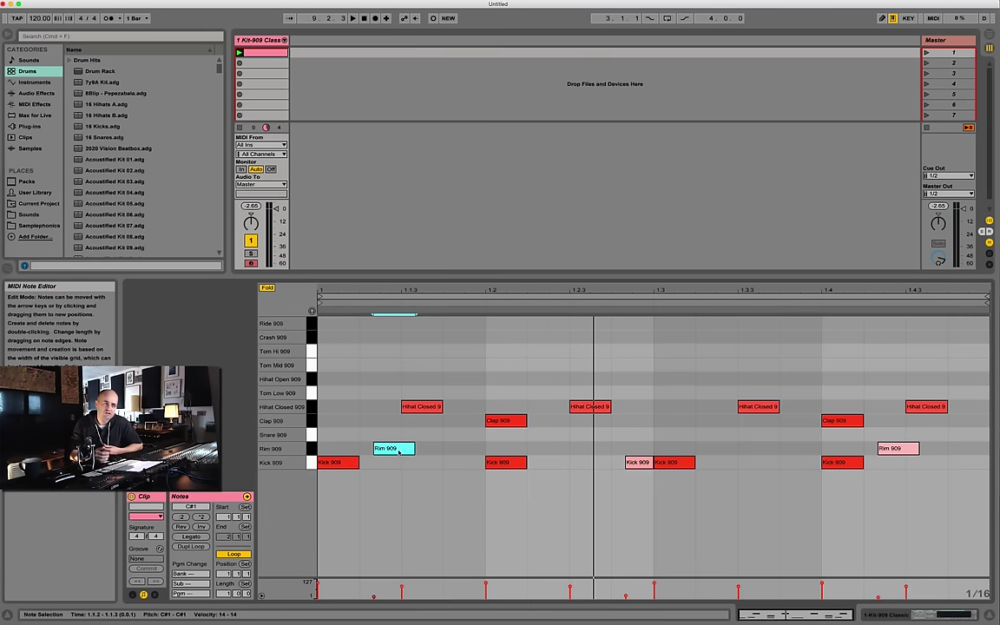
{"action": "left_click", "coordinate": [403, 486]}
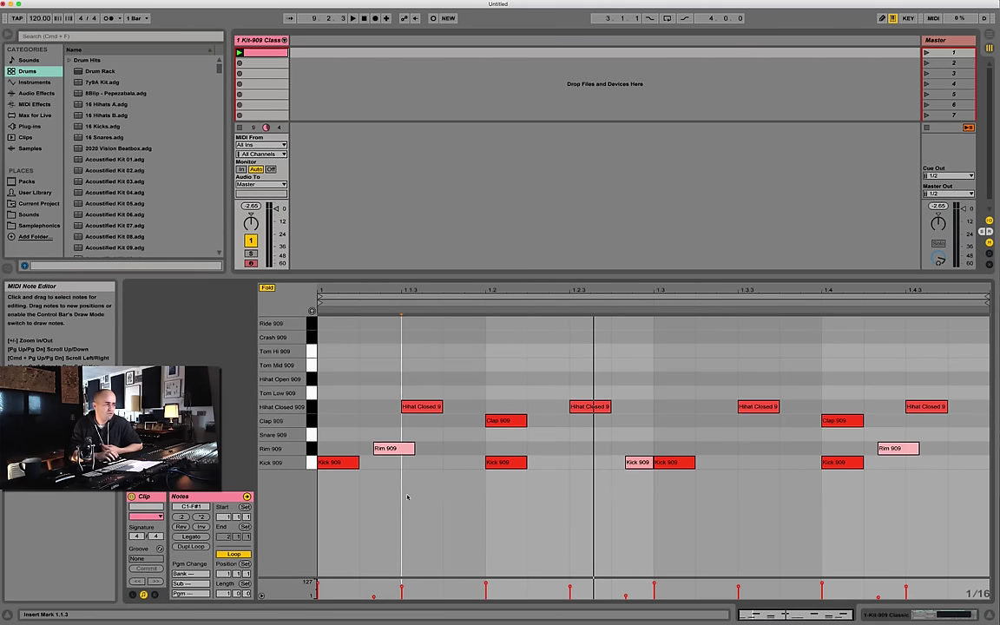
{"action": "left_click", "coordinate": [155, 596]}
{"action": "left_click", "coordinate": [155, 596]}
{"action": "left_click", "coordinate": [155, 596]}
{"action": "left_click", "coordinate": [154, 596]}
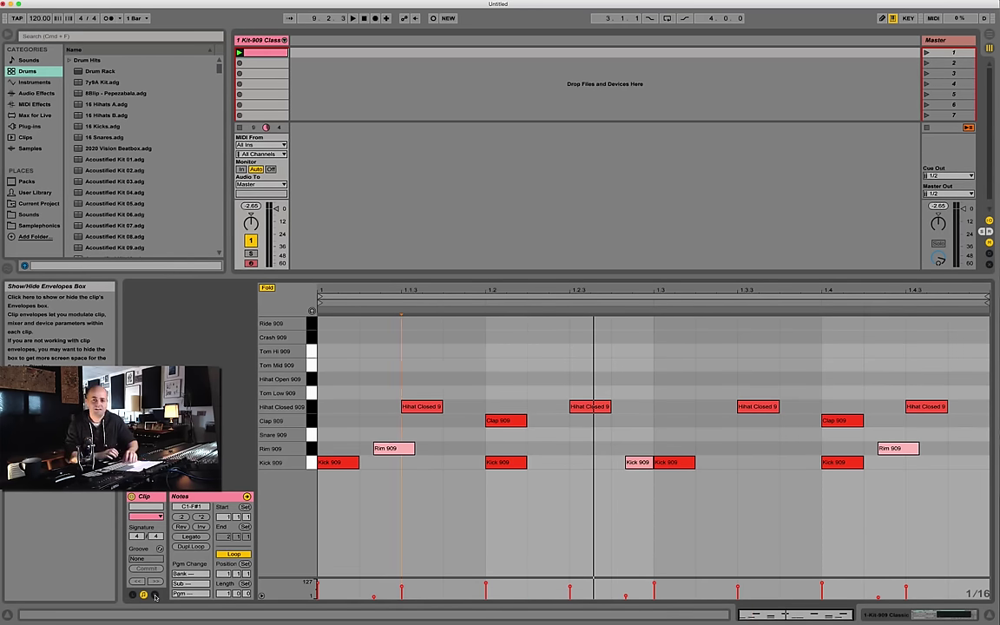
- Duplicate the drum clip's loop twice to extend the pattern to four bars
{"action": "left_click", "coordinate": [199, 548]}
{"action": "left_click", "coordinate": [198, 548]}
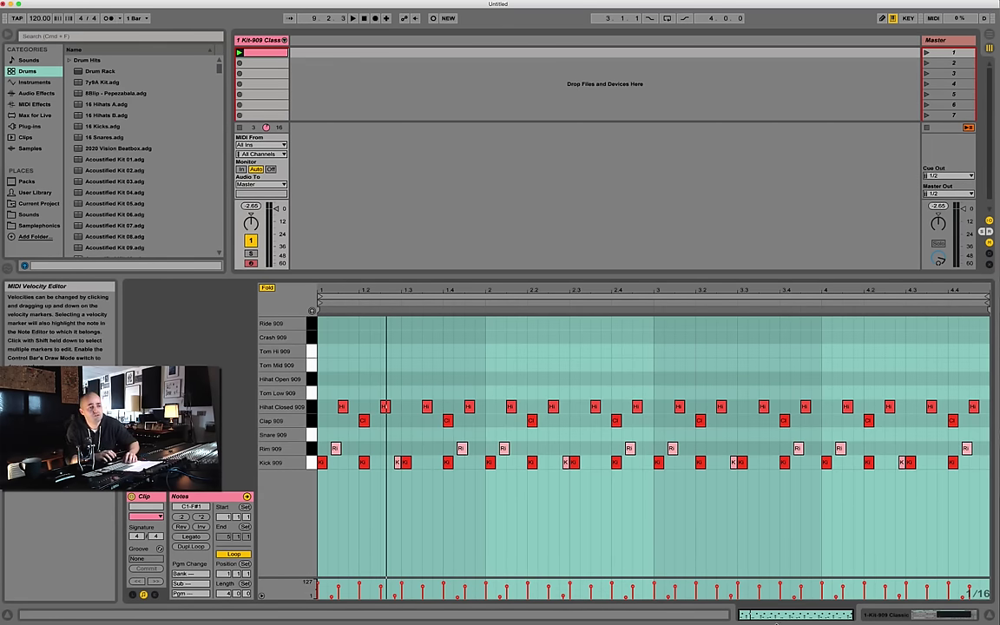
- Try inverting the notes from 4.3.3 to the clip's end, play the result, and undo the inversion
{"action": "left_click_drag", "start_coordinate": [827, 513], "coordinate": [992, 514]}
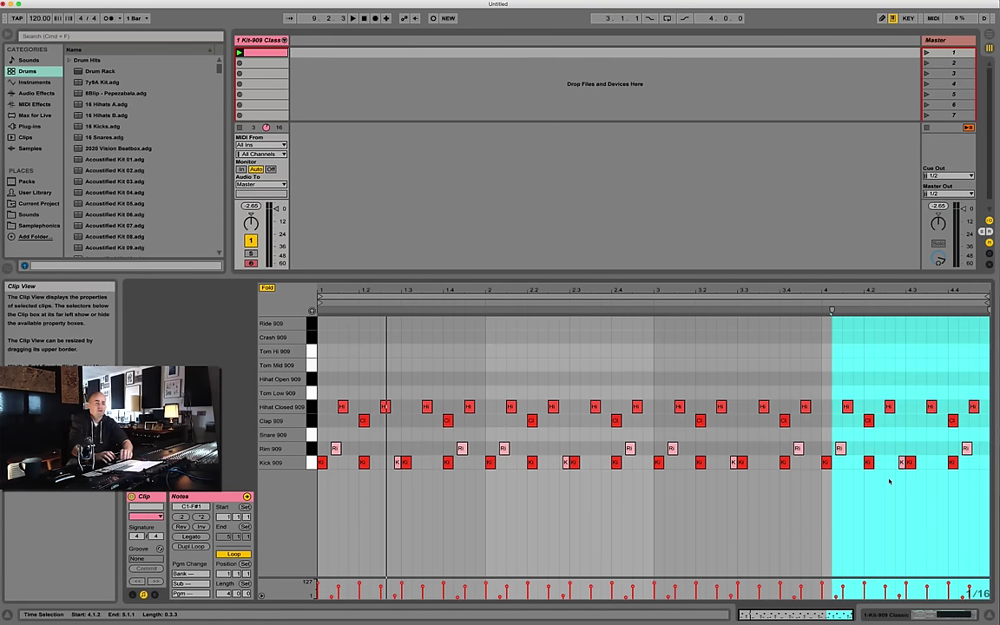
{"action": "left_click", "coordinate": [927, 495]}
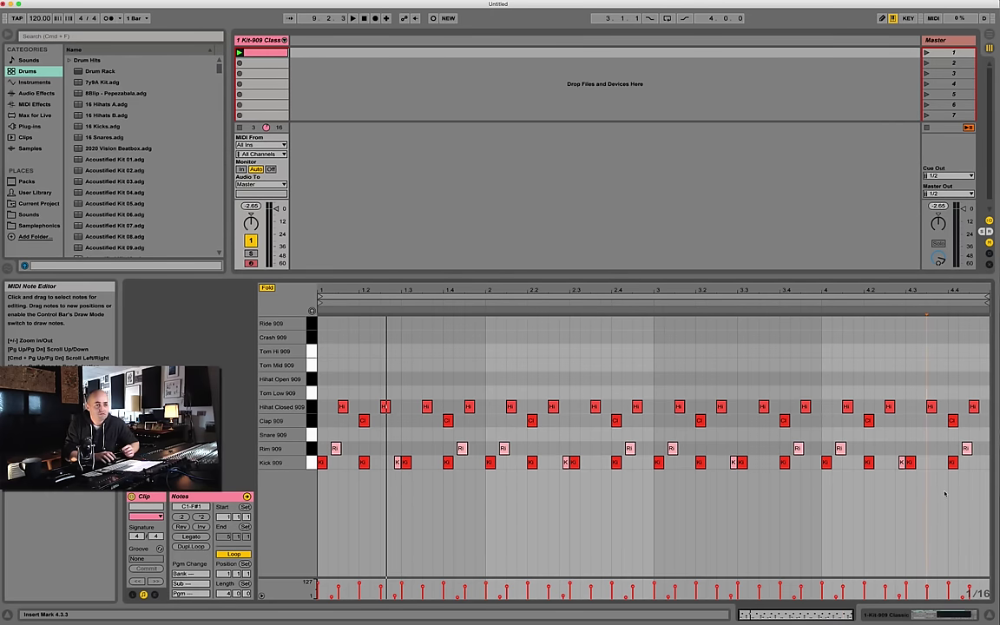
{"action": "left_click_drag", "start_coordinate": [932, 495], "coordinate": [982, 379]}
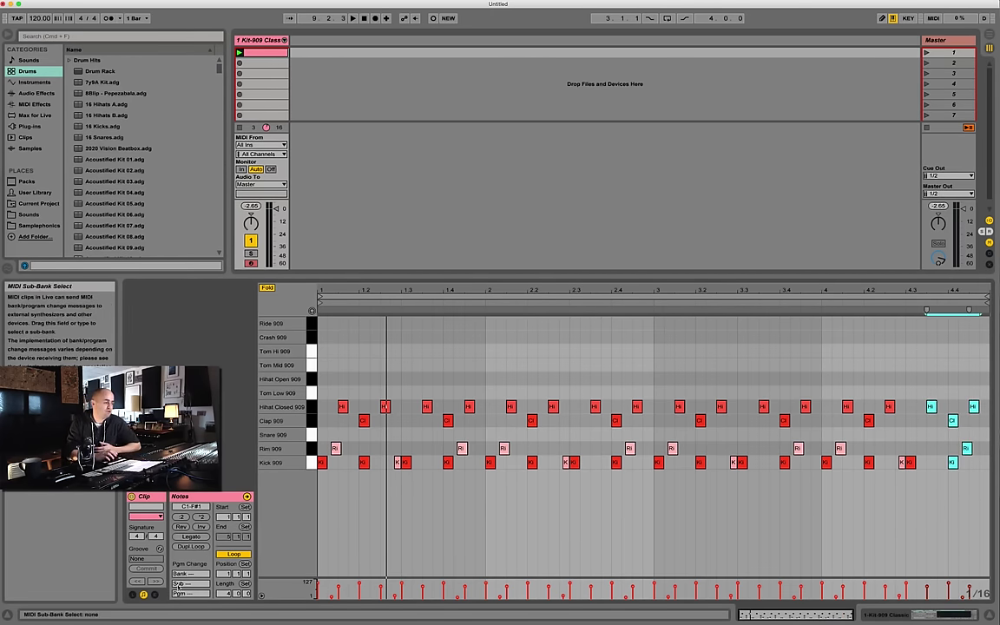
{"action": "left_click", "coordinate": [201, 527]}
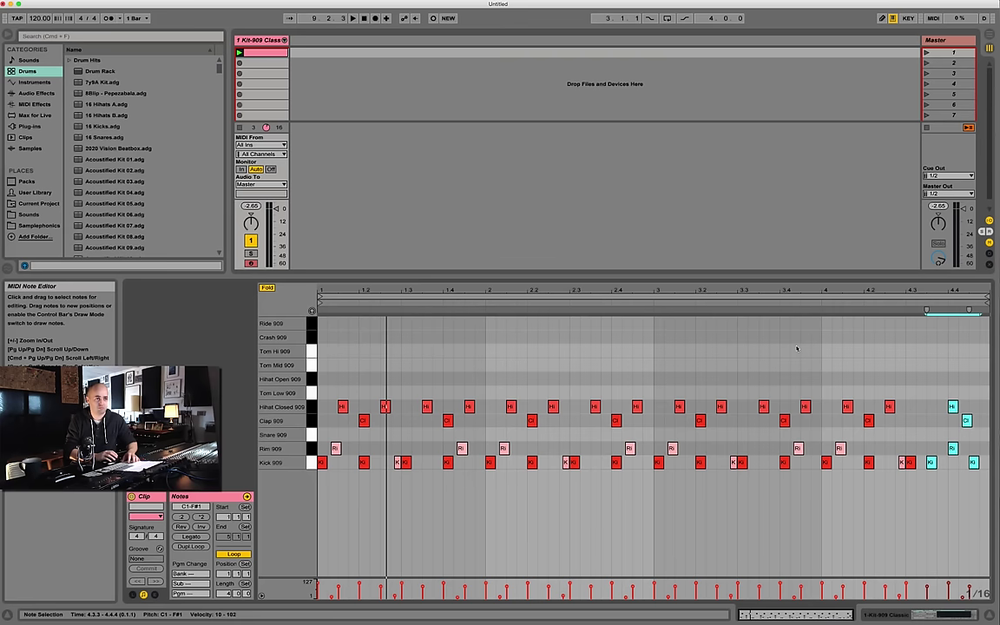
{"action": "key", "text": "space"}
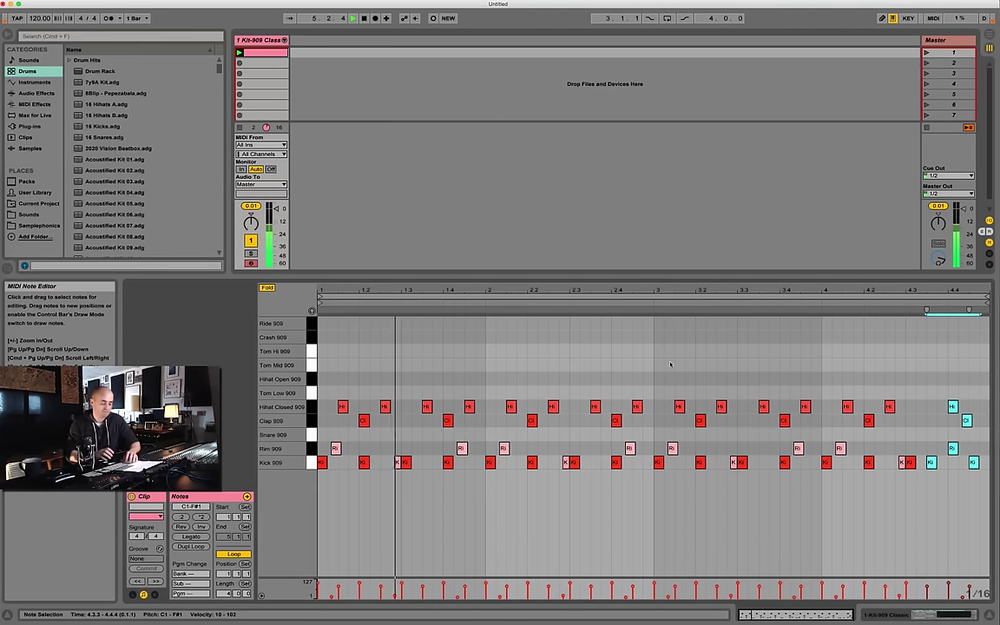
{"action": "key", "text": "space"}
{"action": "key", "text": "super+z"}
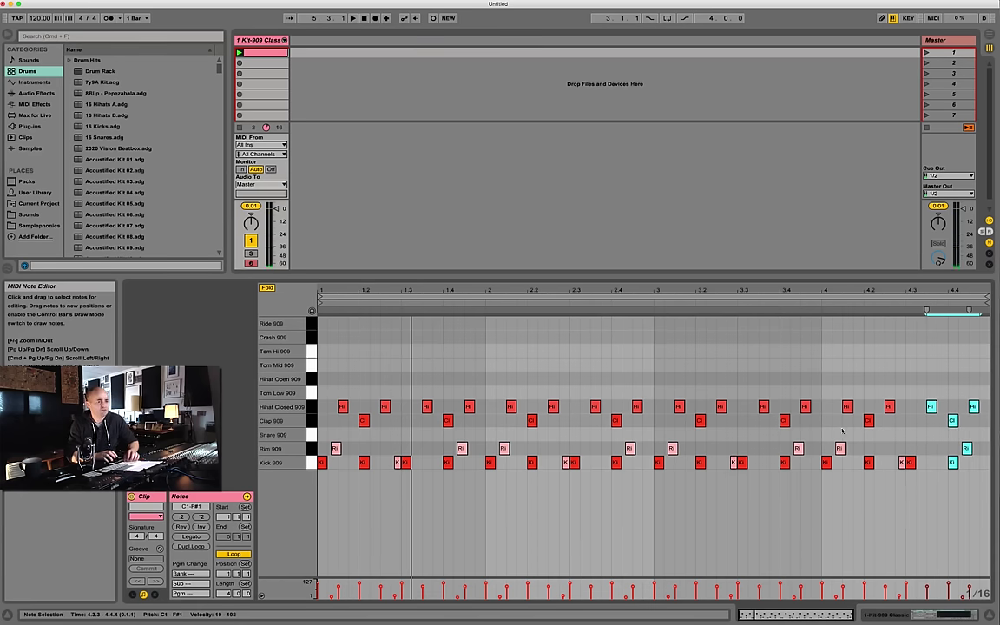
- Add a sixteenth-note Clap 909 hit at 4.4.4 and lower its velocity to 21
{"action": "left_click", "coordinate": [932, 475]}
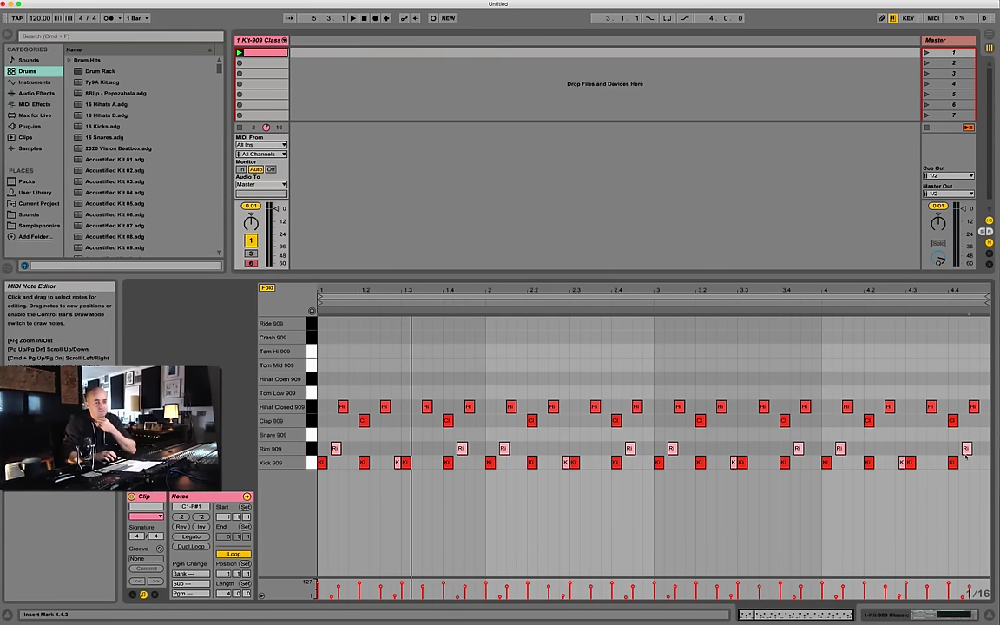
{"action": "key", "text": "plus"}
{"action": "key", "text": "plus"}
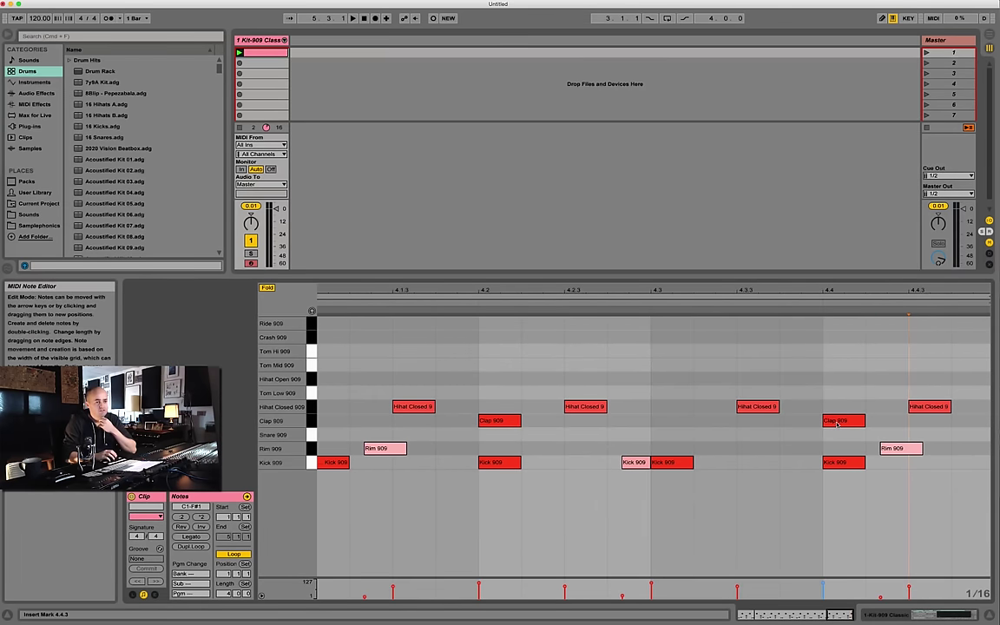
{"action": "double_click", "coordinate": [969, 423]}
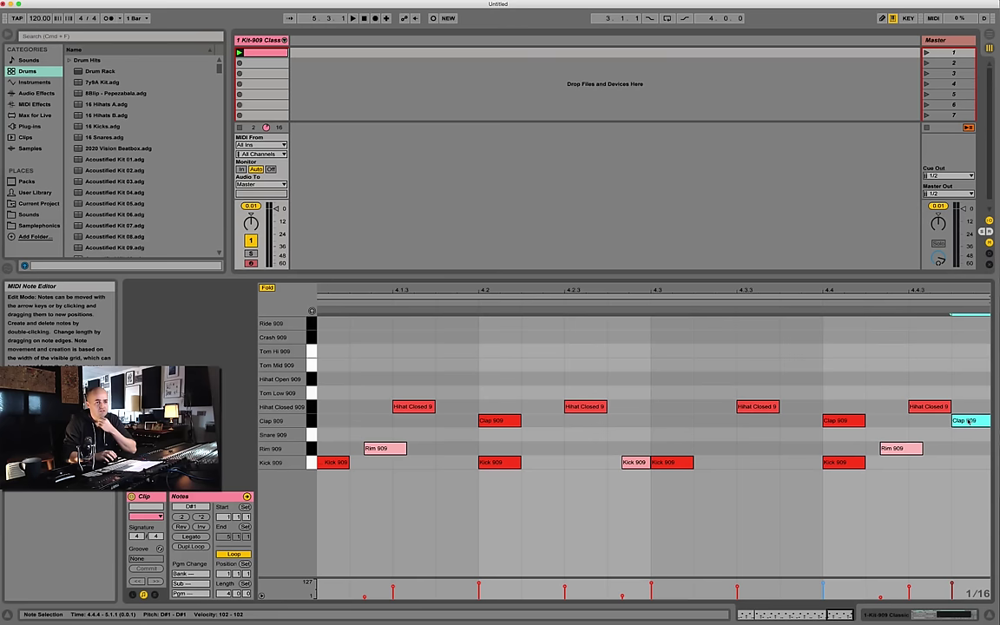
{"action": "left_click", "coordinate": [895, 433]}
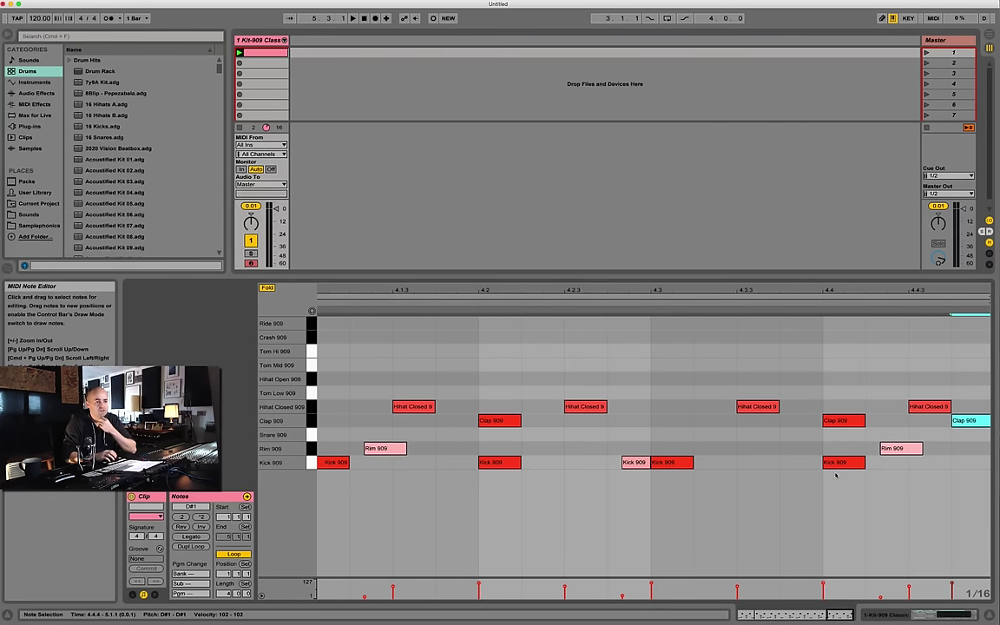
{"action": "left_click_drag", "start_coordinate": [952, 583], "coordinate": [952, 598]}
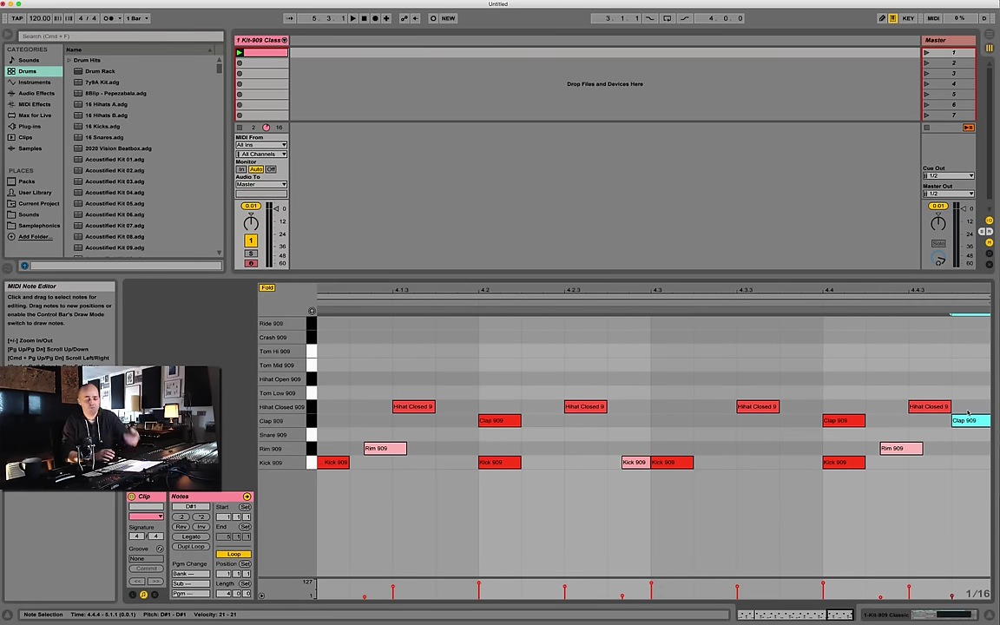
- Quantize all notes, including the new ghost clap, with the same 1/16T settings
{"action": "key", "text": "super+a"}
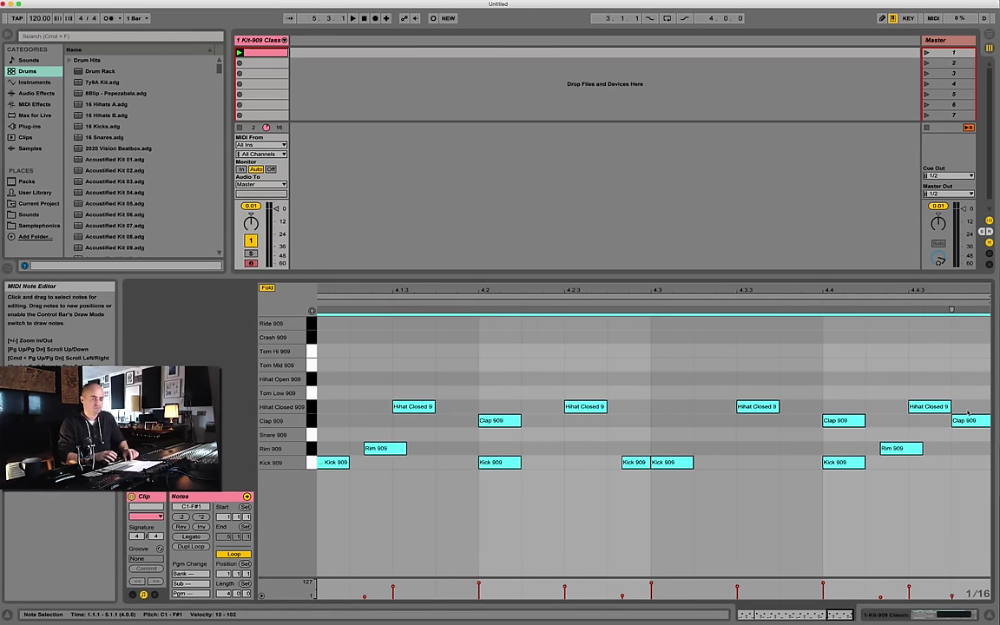
{"action": "key", "text": "super+shift+u"}
{"action": "key", "text": "Return"}
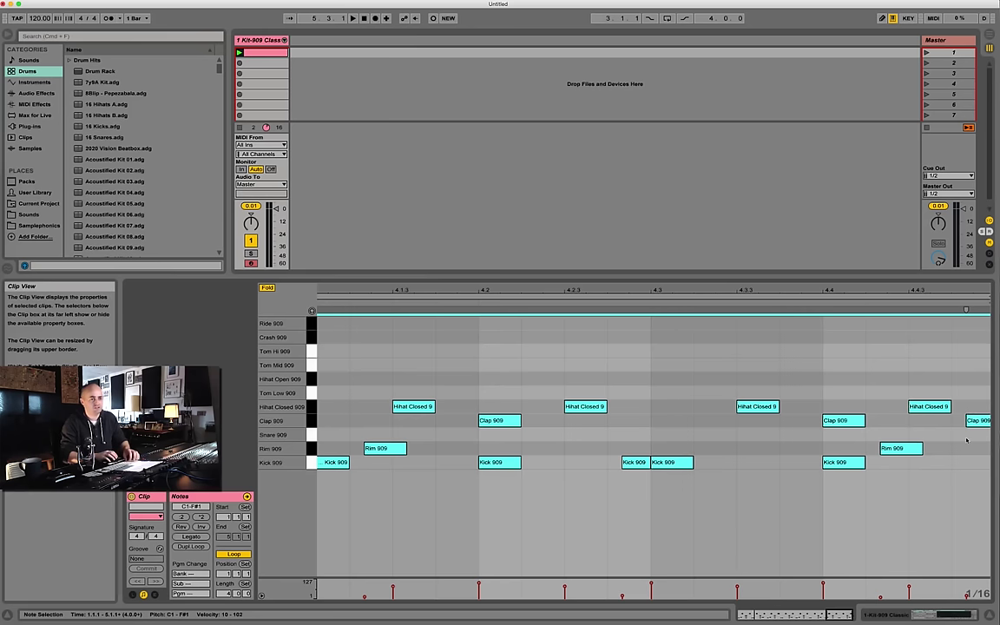
- Try a Snare 909 hit under the clap at 4.4.1 and delete it again
{"action": "left_click", "coordinate": [967, 440]}
{"action": "left_click", "coordinate": [838, 421]}
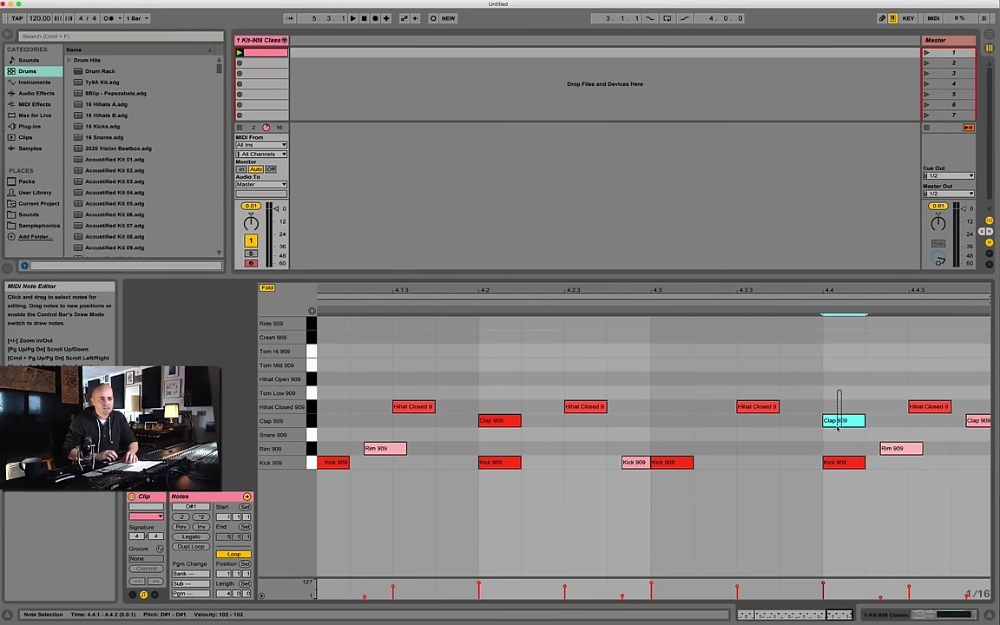
{"action": "double_click", "coordinate": [836, 435]}
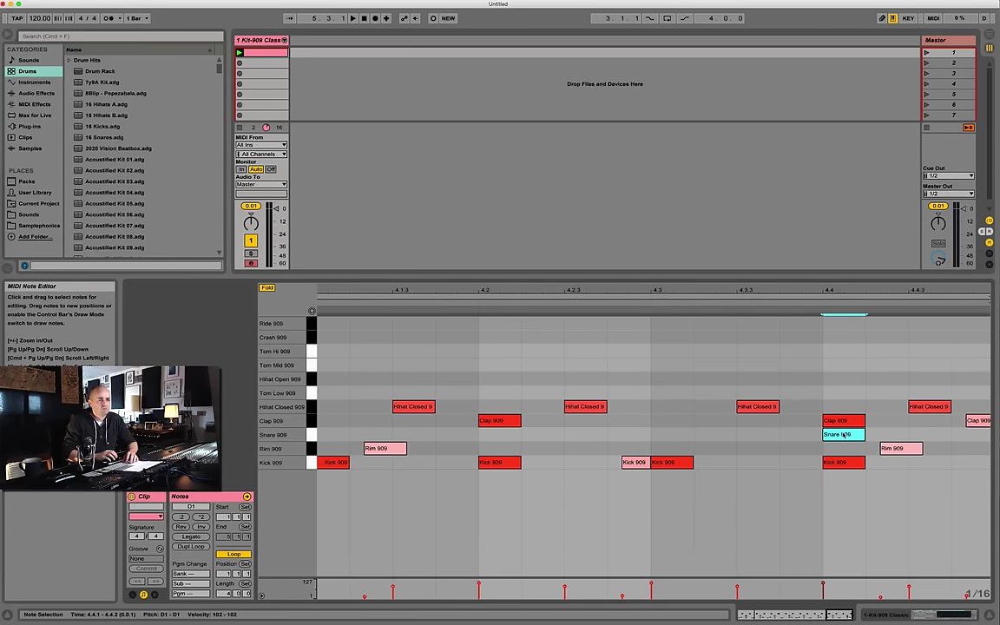
{"action": "double_click", "coordinate": [845, 435]}
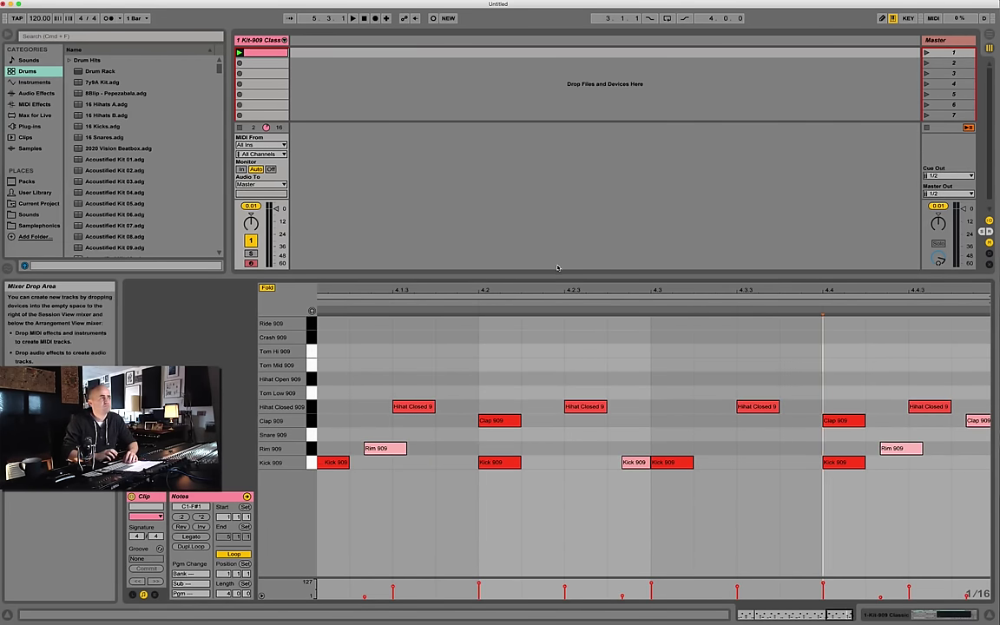
- Display the 909 kit's devices and insert a return track
{"action": "double_click", "coordinate": [261, 40]}
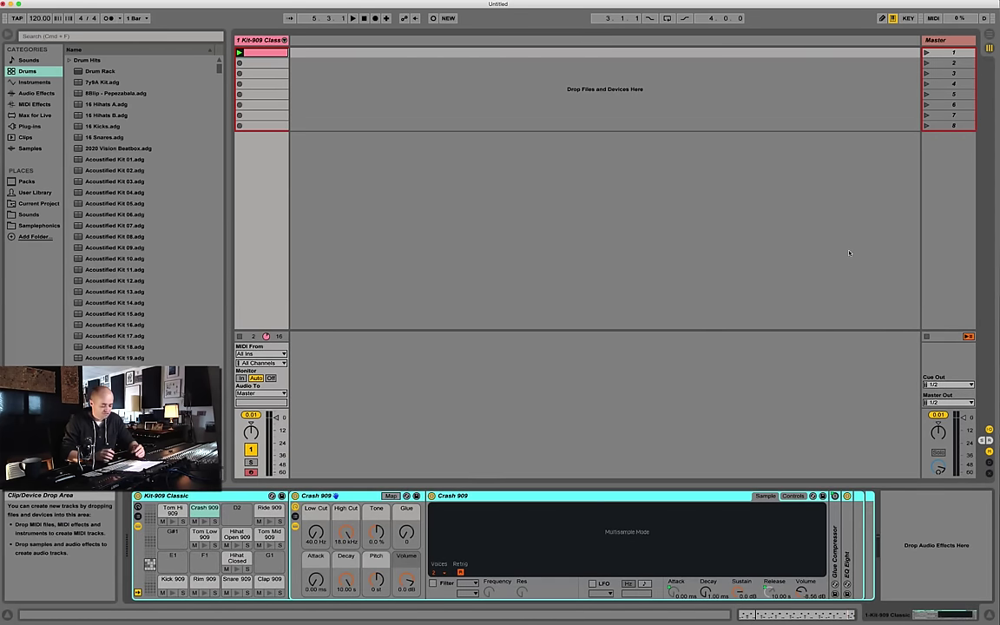
{"action": "key", "text": "super+alt+t"}
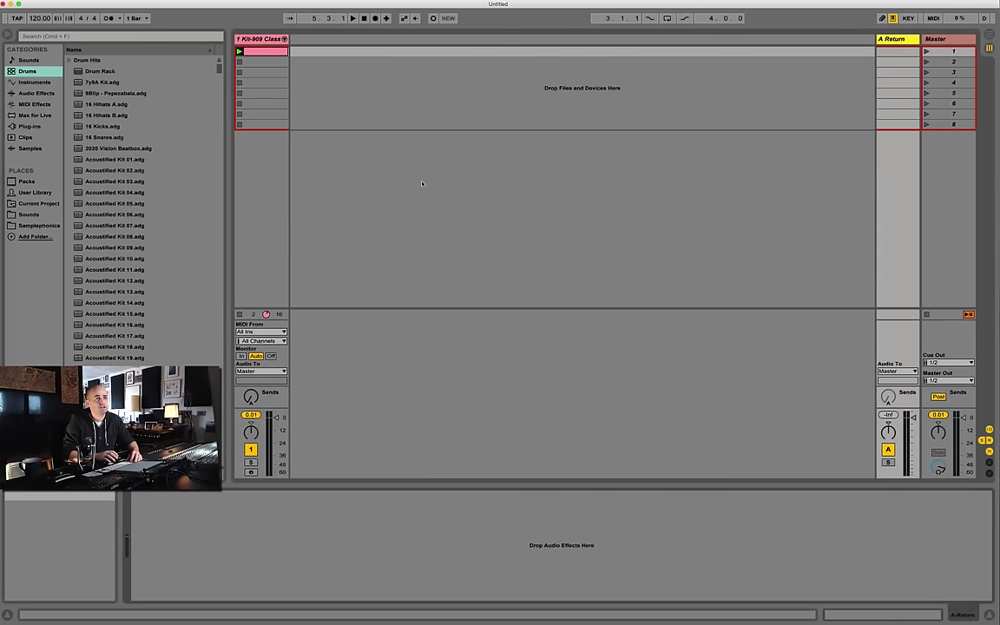
{"action": "right_click", "coordinate": [591, 241]}
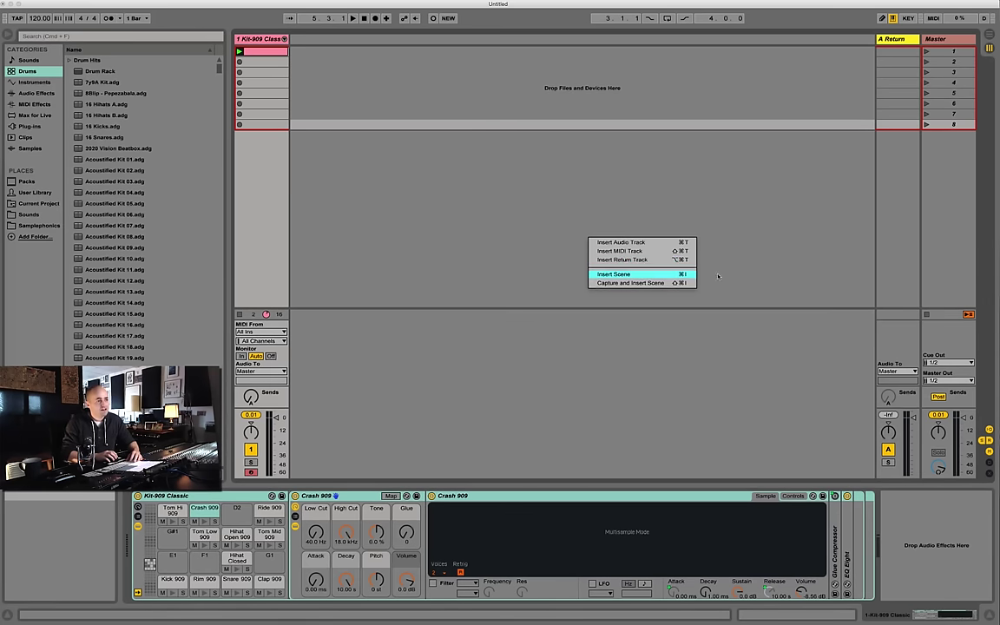
{"action": "left_click", "coordinate": [631, 225]}
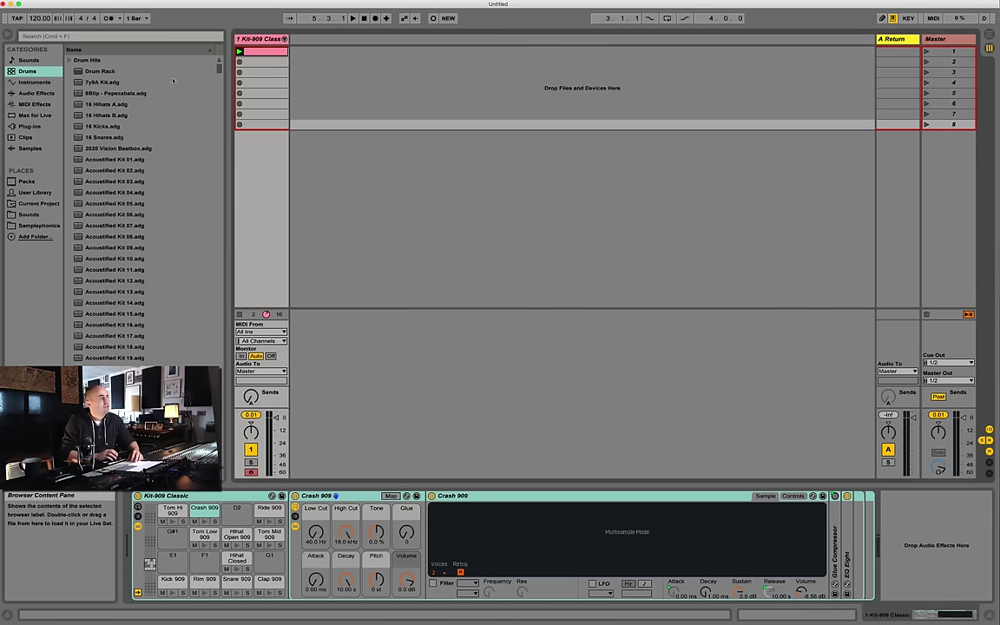
- Search all browser content for "rever" and load the Reverb effect onto the A return track
{"action": "left_click", "coordinate": [71, 38]}
{"action": "type", "text": "rever"}
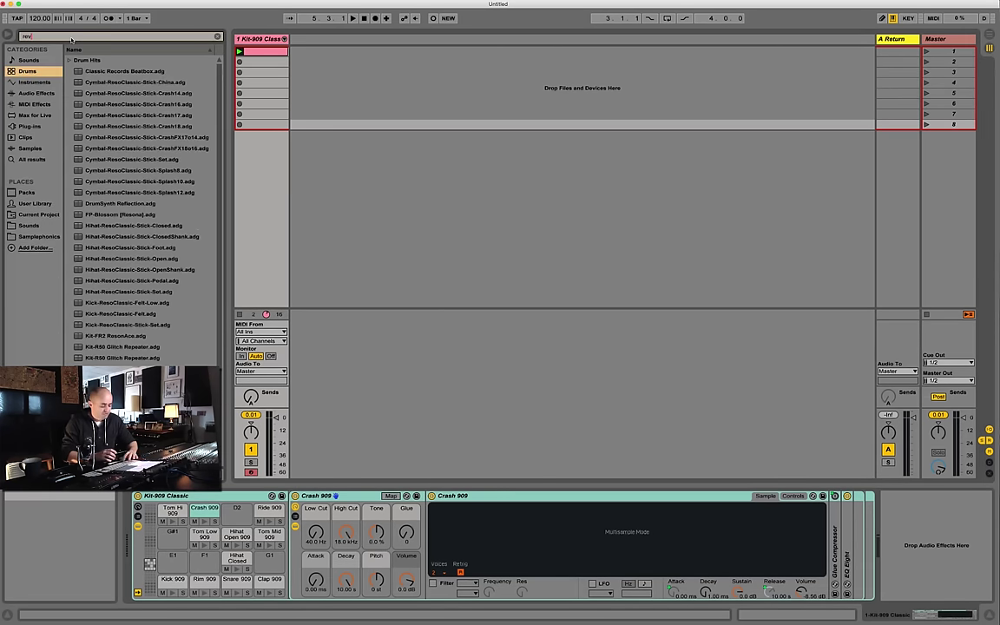
{"action": "left_click", "coordinate": [31, 159]}
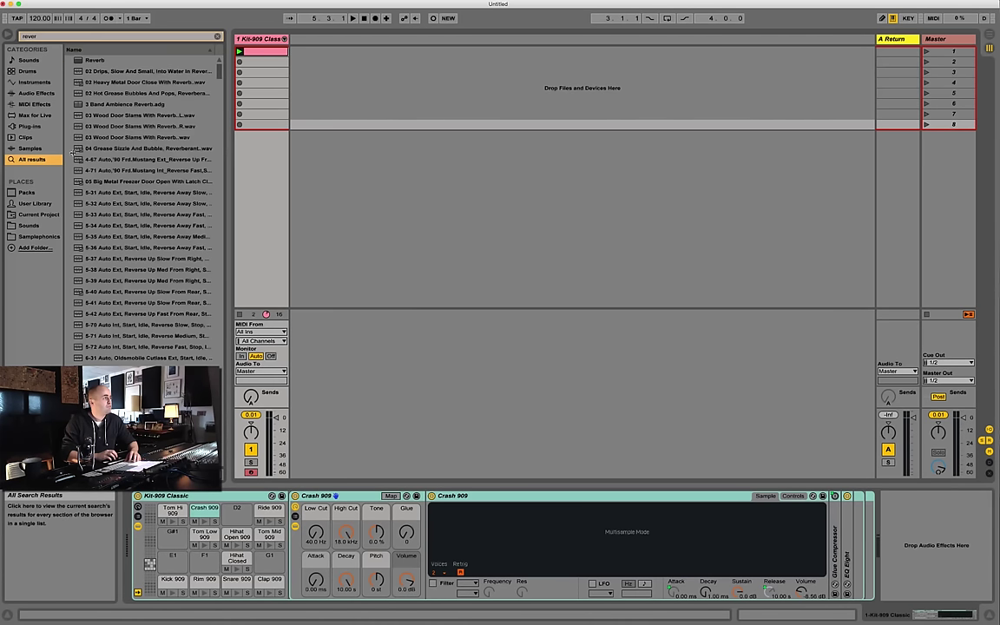
{"action": "left_click_drag", "start_coordinate": [695, 129], "coordinate": [895, 111]}
- Set the Reverb's quality to High, its dry/wet mix to 100% and its decay time to 4.98 s
{"action": "left_click", "coordinate": [249, 523]}
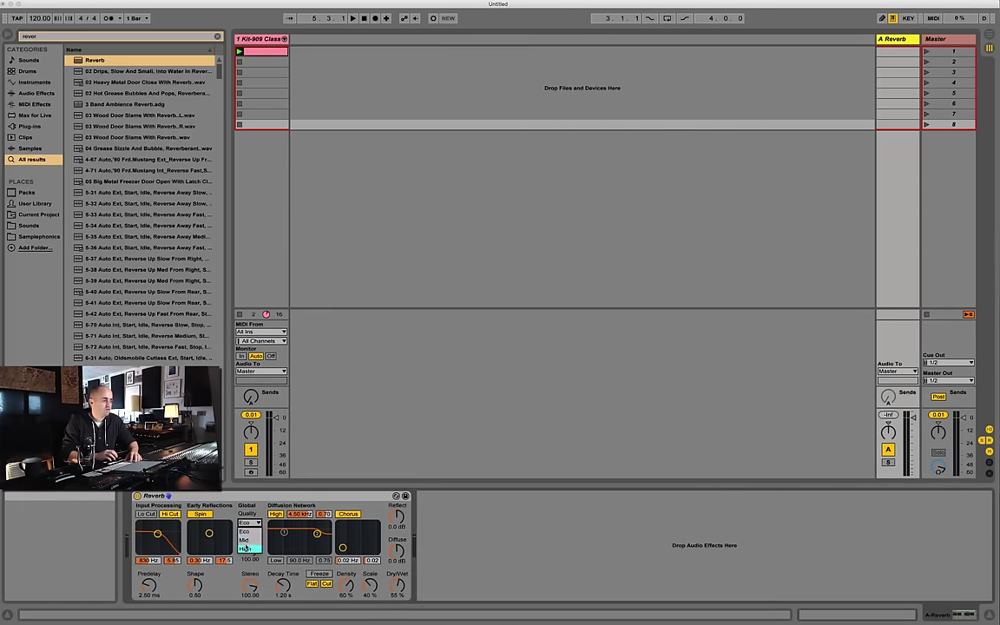
{"action": "left_click", "coordinate": [250, 546]}
{"action": "left_click_drag", "start_coordinate": [401, 593], "coordinate": [402, 555]}
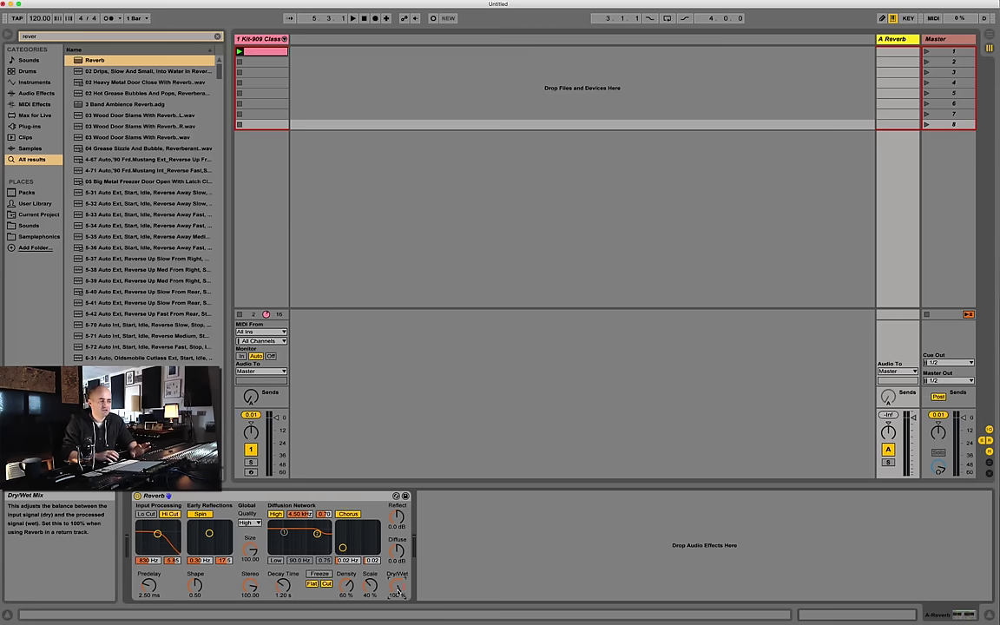
{"action": "left_click_drag", "start_coordinate": [282, 594], "coordinate": [282, 573]}
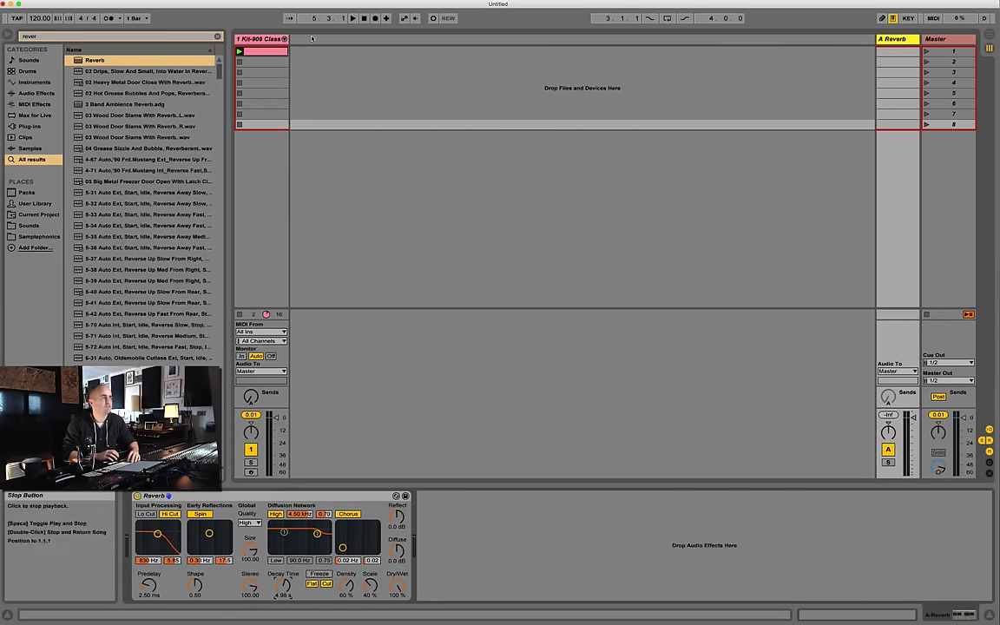
- Reopen the 909 drum clip and show its clip envelope for the A-Reverb send
{"action": "left_click", "coordinate": [263, 41]}
{"action": "double_click", "coordinate": [275, 52]}
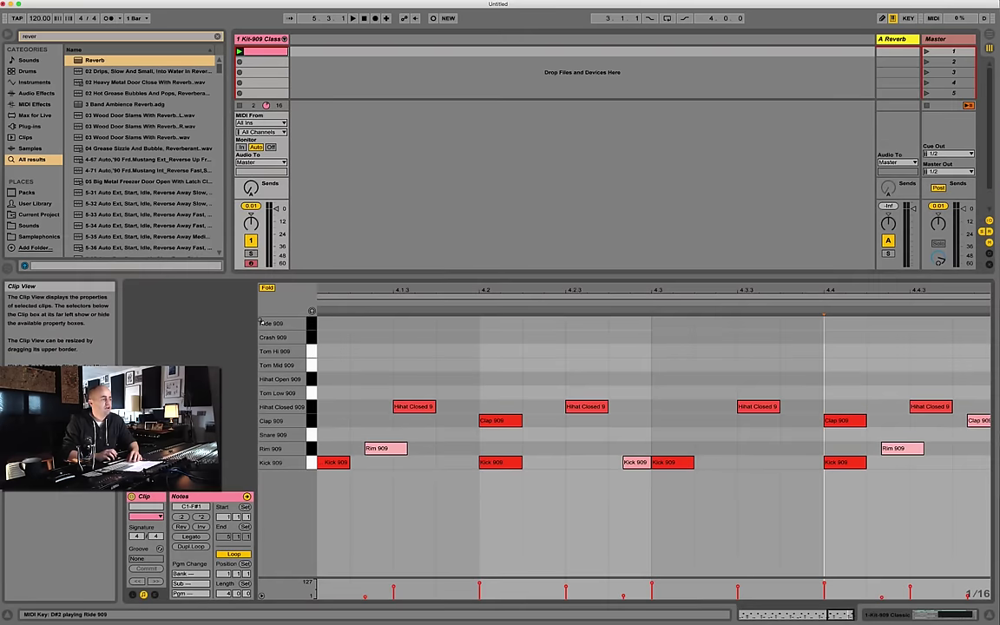
{"action": "left_click", "coordinate": [154, 594]}
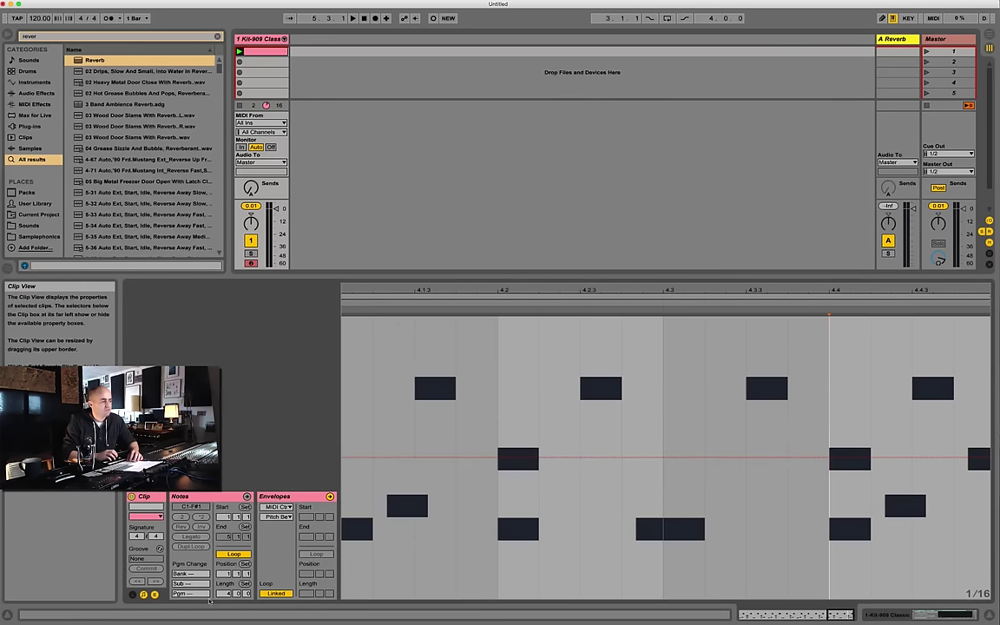
{"action": "left_click", "coordinate": [154, 594]}
{"action": "left_click", "coordinate": [153, 593]}
{"action": "left_click", "coordinate": [154, 594]}
{"action": "left_click", "coordinate": [153, 594]}
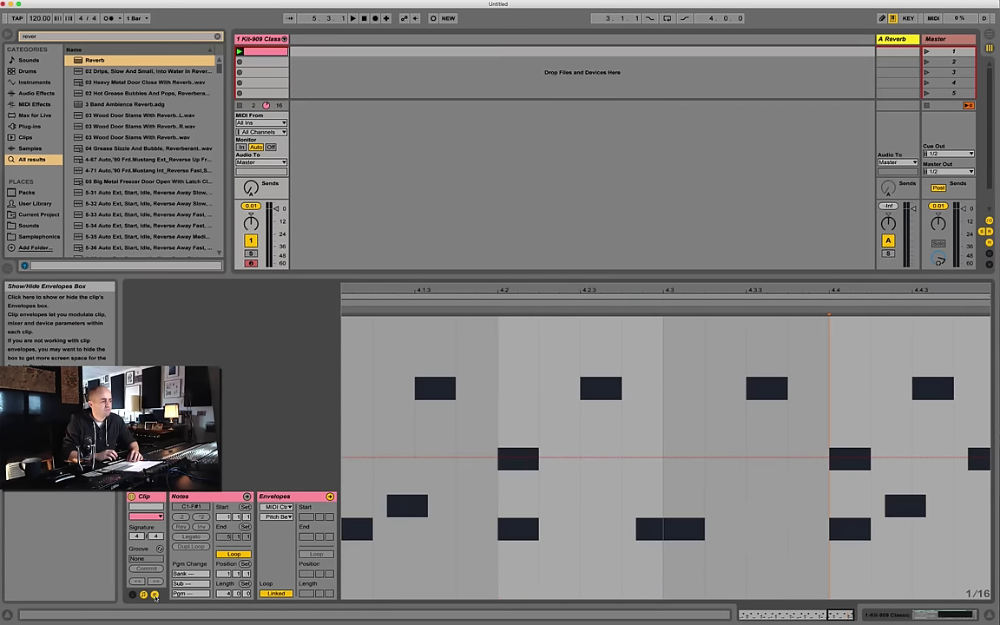
{"action": "left_click", "coordinate": [154, 594]}
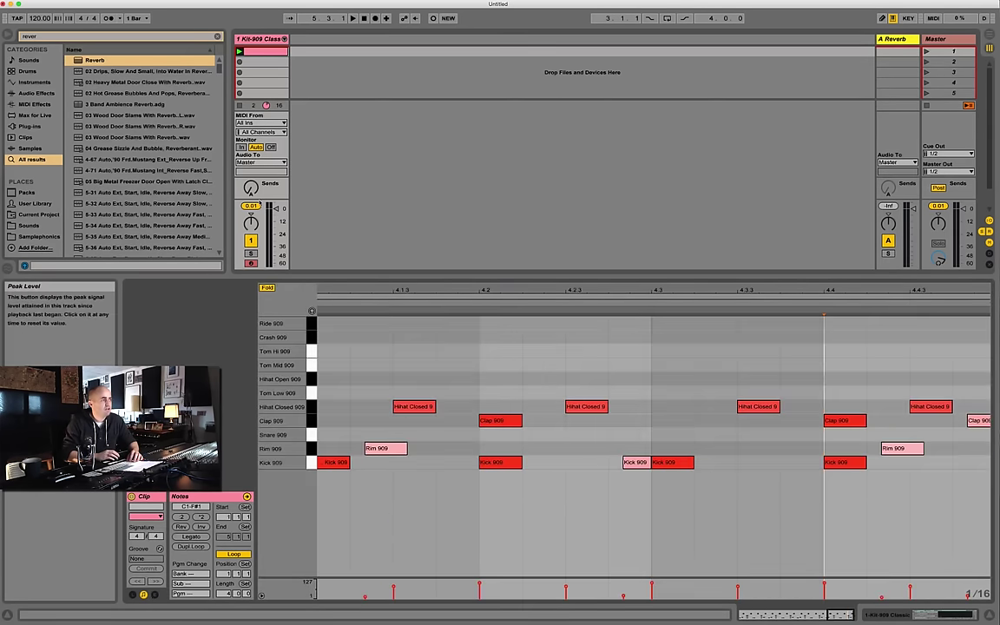
{"action": "left_click", "coordinate": [251, 188]}
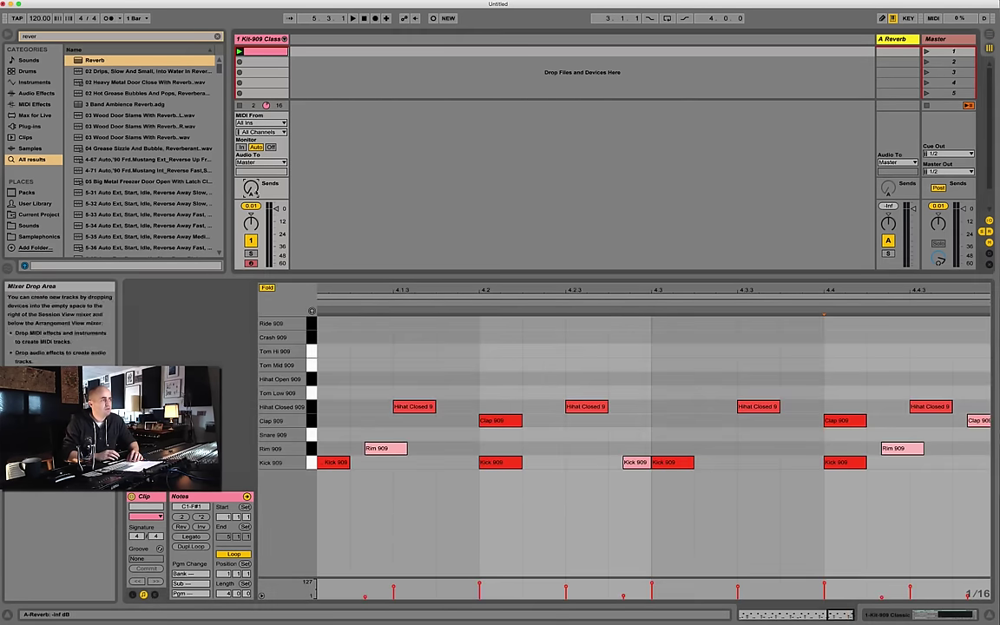
{"action": "left_click", "coordinate": [153, 596]}
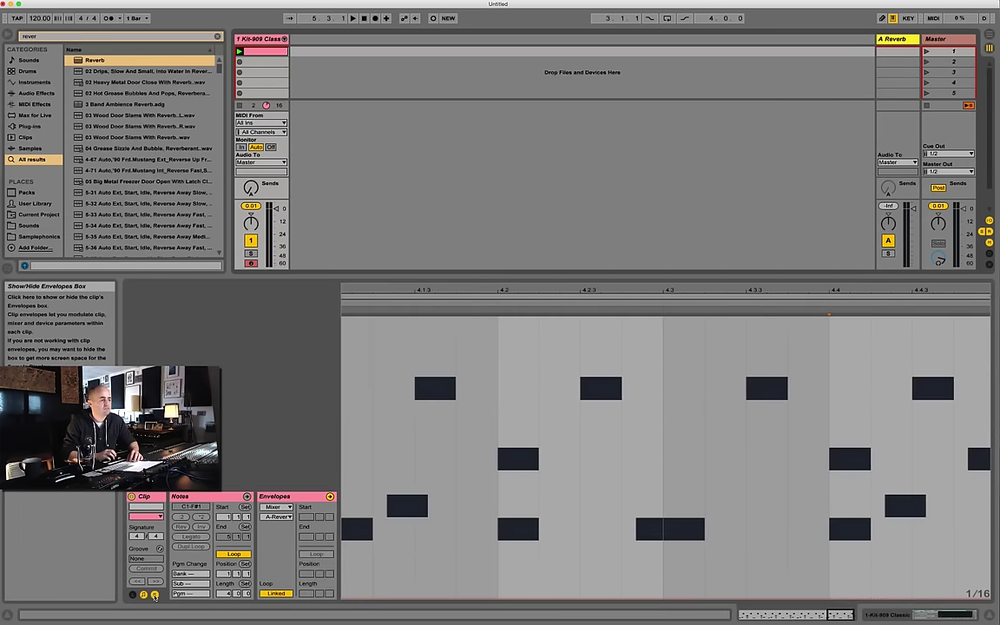
- Raise the A-Reverb send envelope to about two thirds of its height over the sixteenth at 4.4.1 only
{"action": "left_click_drag", "start_coordinate": [744, 299], "coordinate": [766, 301]}
{"action": "left_click_drag", "start_coordinate": [836, 288], "coordinate": [831, 248]}
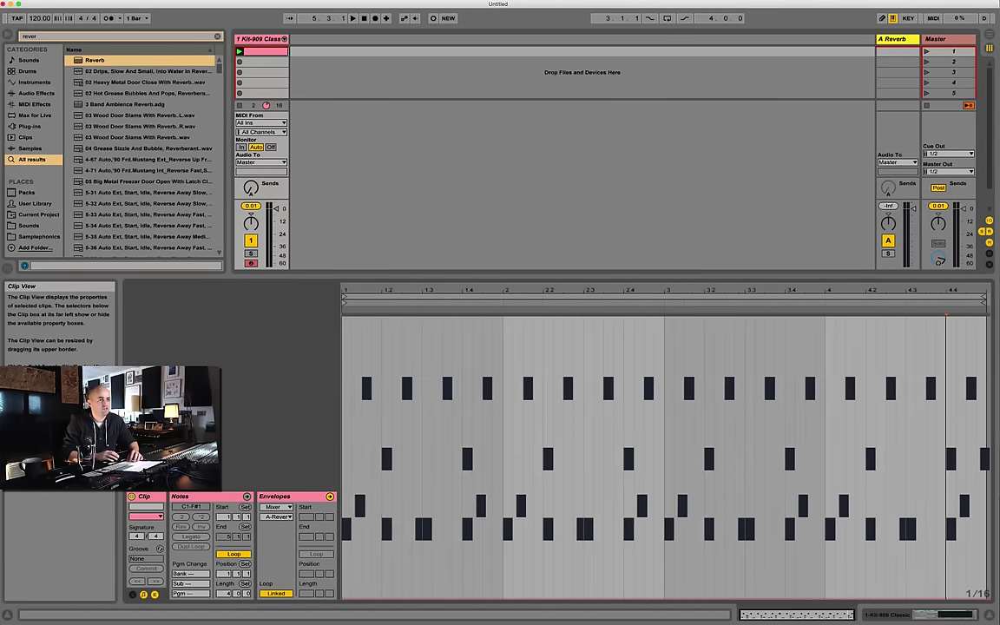
{"action": "left_click_drag", "start_coordinate": [962, 291], "coordinate": [844, 360]}
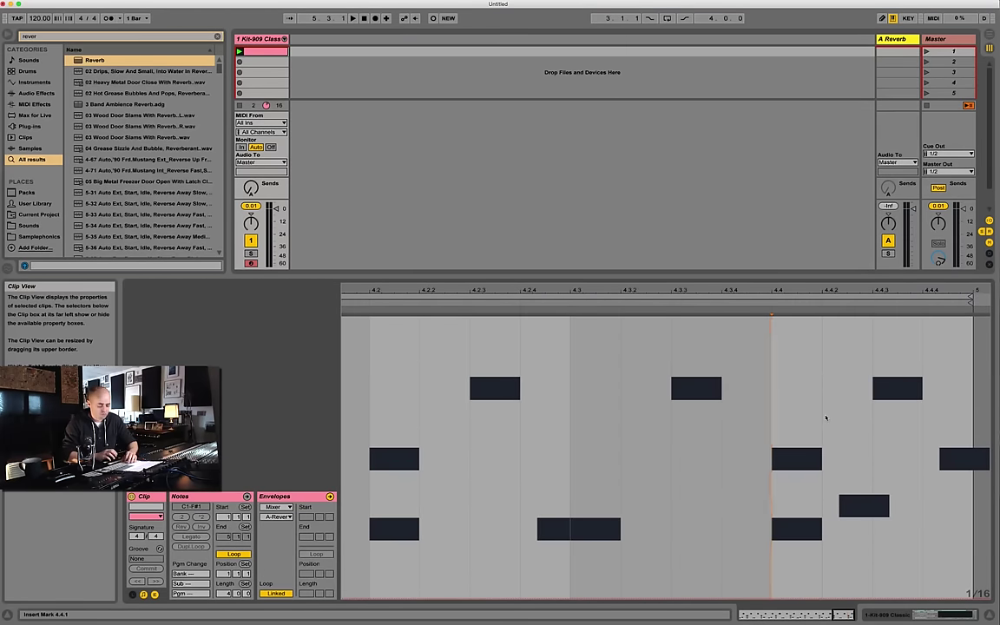
{"action": "mouse_move", "coordinate": [804, 433]}
{"action": "left_mouse_down"}
{"action": "mouse_move", "coordinate": [798, 496]}
{"action": "mouse_move", "coordinate": [799, 409]}
{"action": "left_mouse_up"}
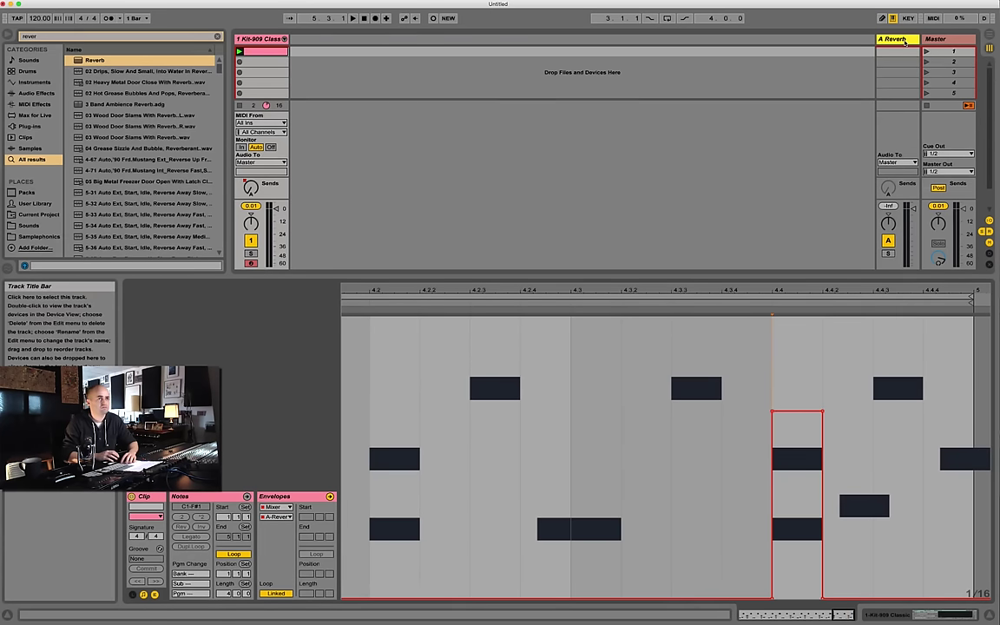
- Reopen the 909 drum clip, return to its notes and delete the kick at 4.4.1
{"action": "left_click", "coordinate": [903, 40]}
{"action": "left_click", "coordinate": [262, 107]}
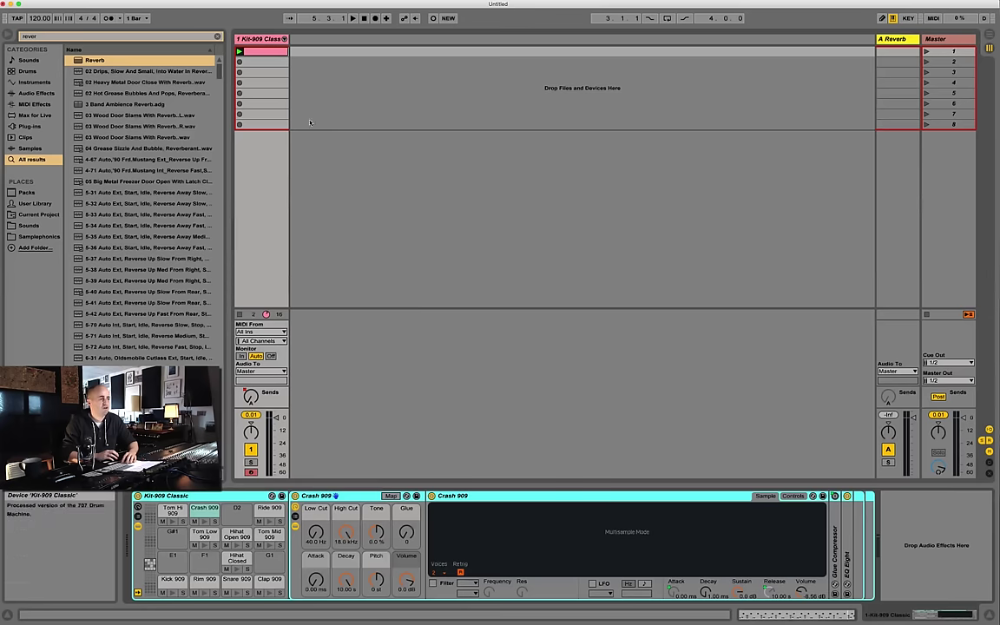
{"action": "double_click", "coordinate": [262, 52]}
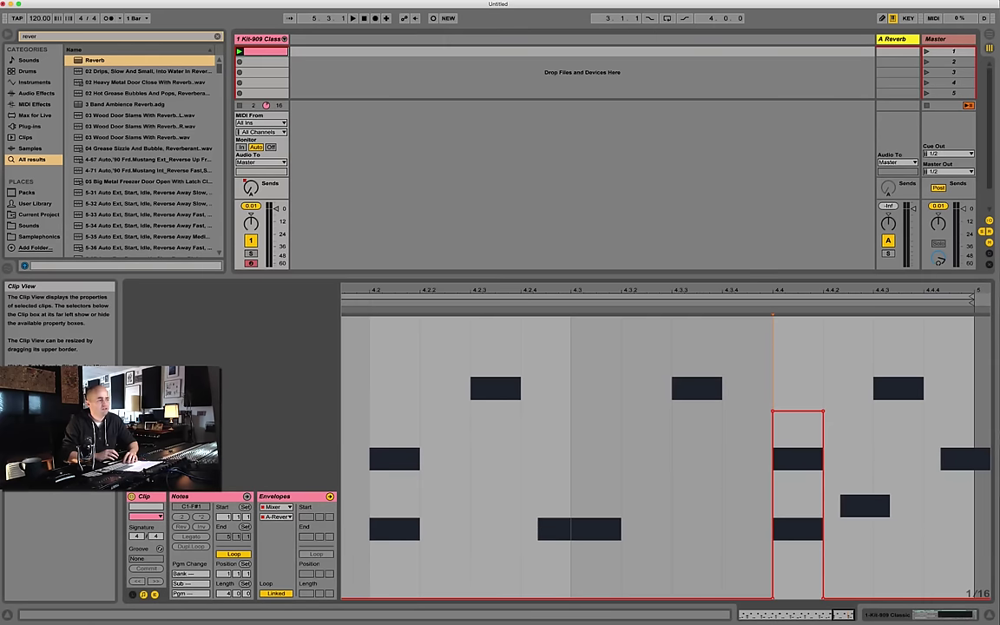
{"action": "left_click", "coordinate": [154, 595]}
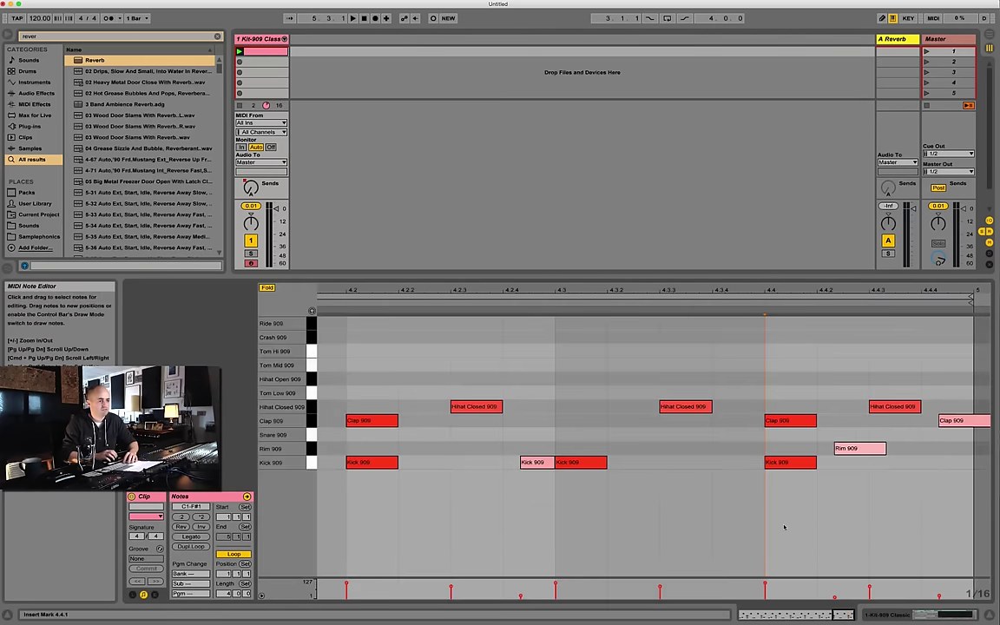
{"action": "double_click", "coordinate": [785, 463]}
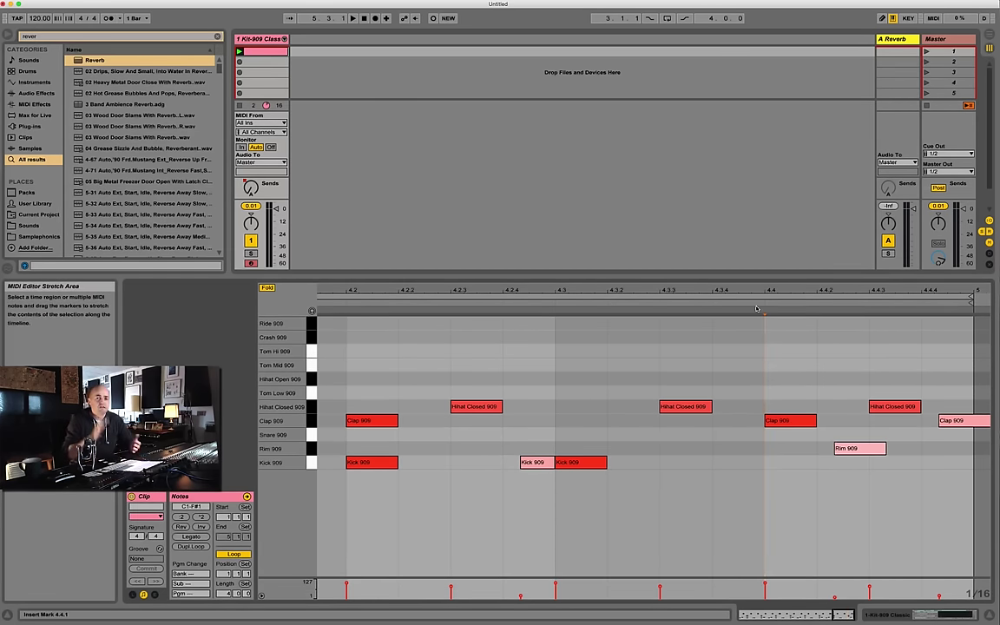
{"action": "left_click_drag", "start_coordinate": [671, 286], "coordinate": [927, 286]}
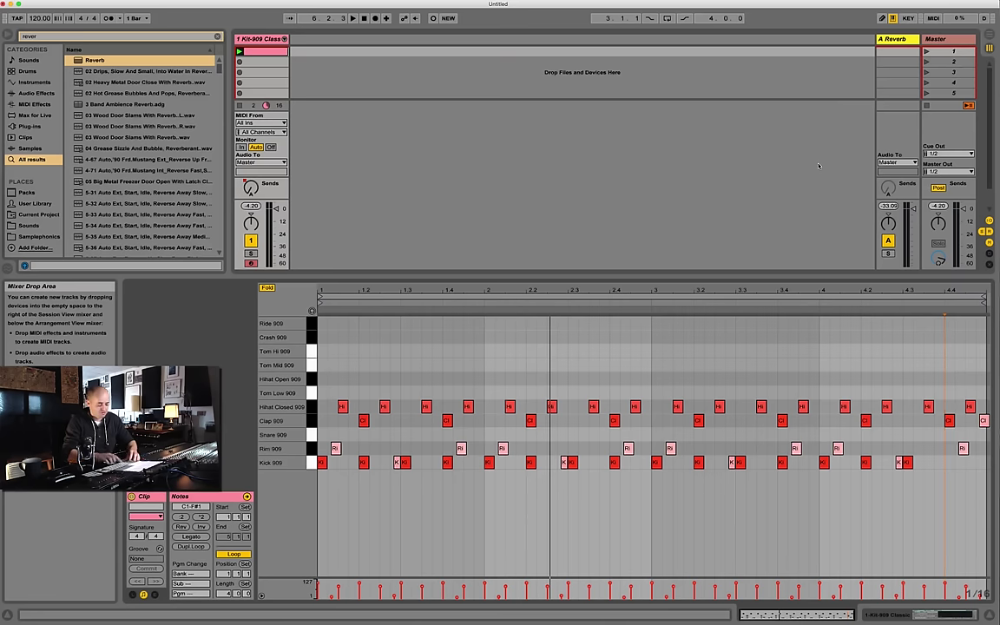
- Add a second return track, search the browser for "ping" and load Ping Pong Delay onto it
{"action": "key", "text": "super+alt+t"}
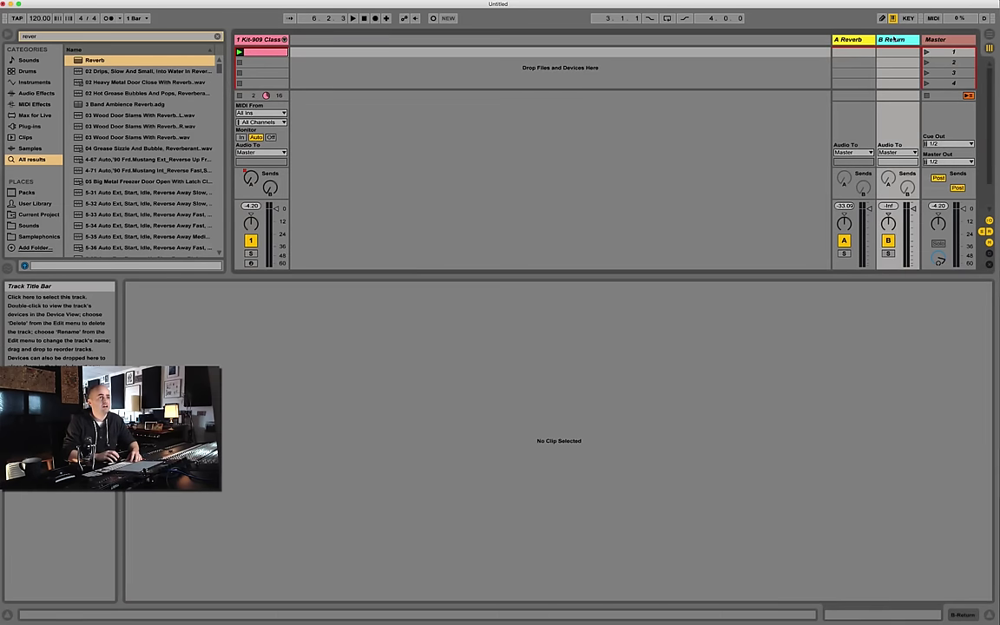
{"action": "left_click", "coordinate": [40, 36]}
{"action": "type", "text": "bping"}
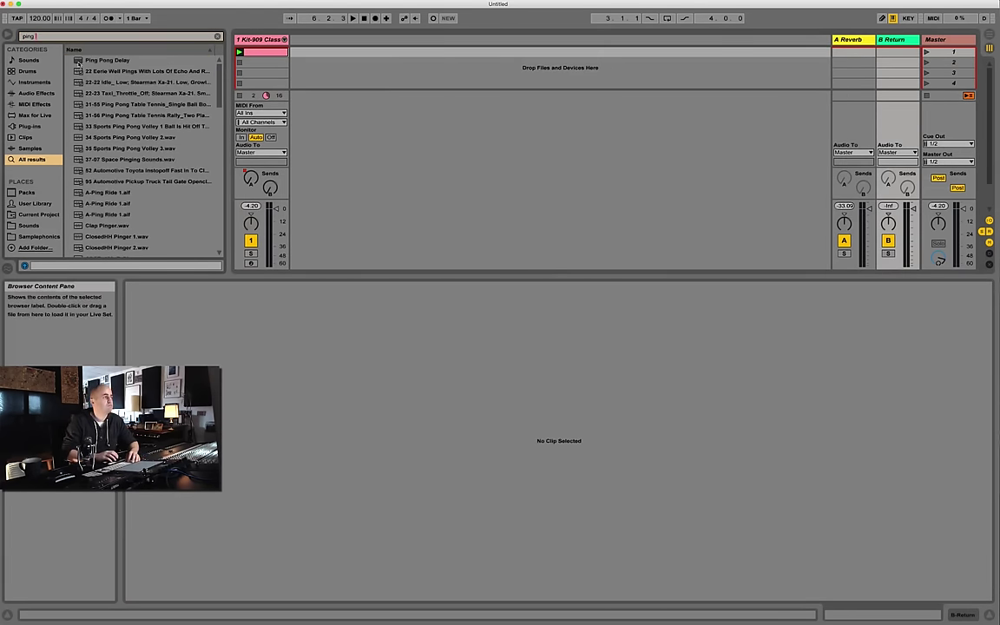
{"action": "left_click_drag", "start_coordinate": [79, 62], "coordinate": [880, 132]}
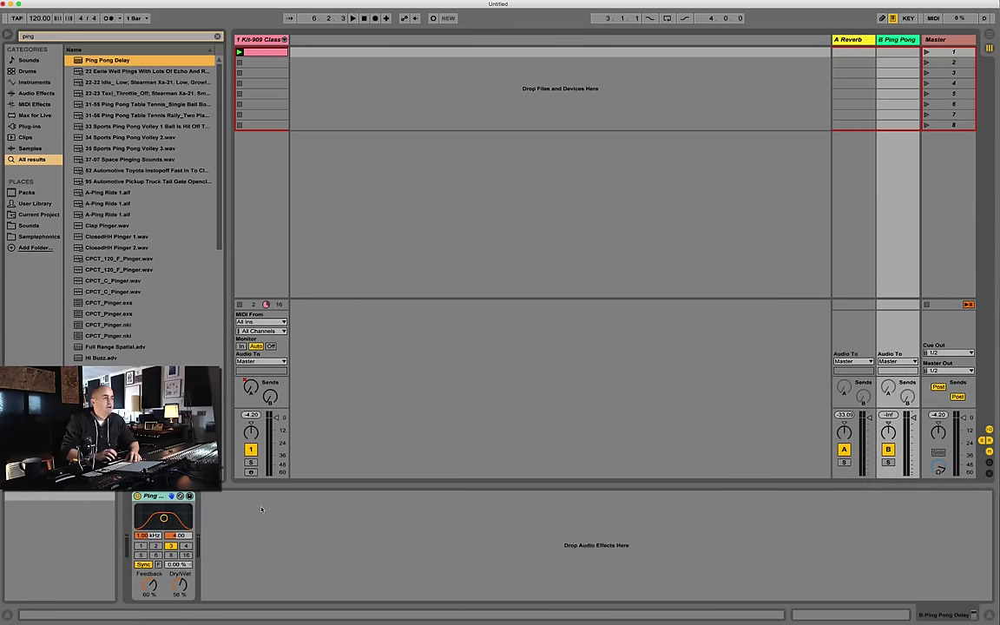
- Show the 909 clip's B-Ping Pong send envelope and raise it to about two thirds of its height over the sixteenth at 4.4.1
{"action": "double_click", "coordinate": [264, 52]}
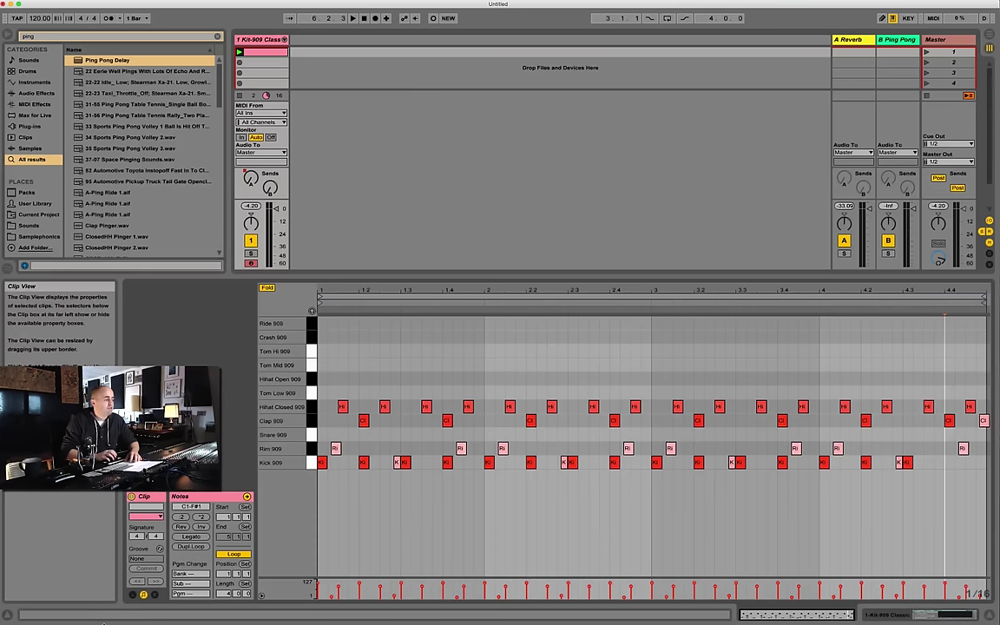
{"action": "left_click", "coordinate": [153, 595]}
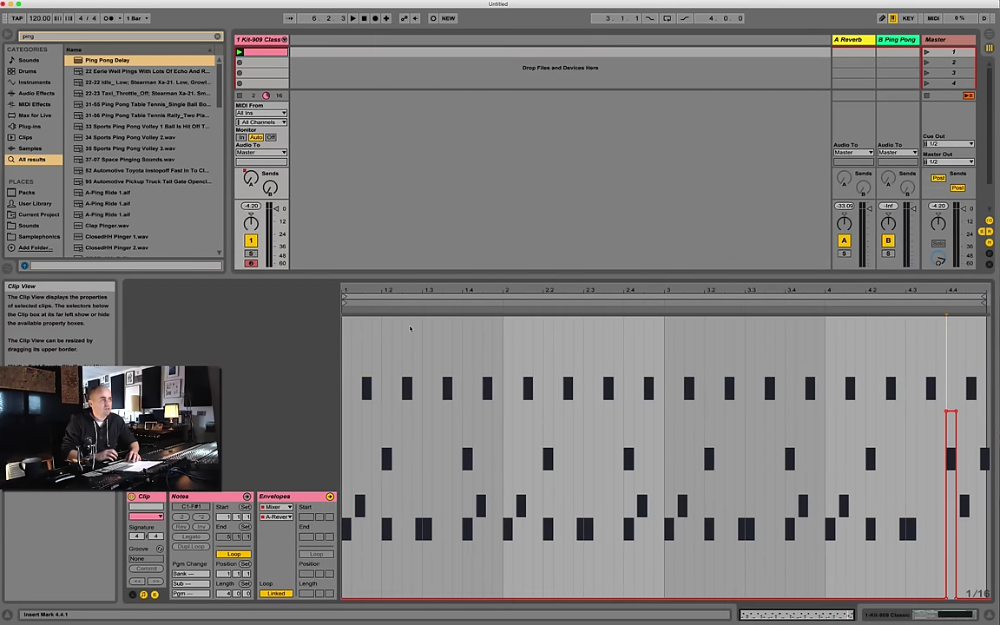
{"action": "left_click", "coordinate": [270, 188]}
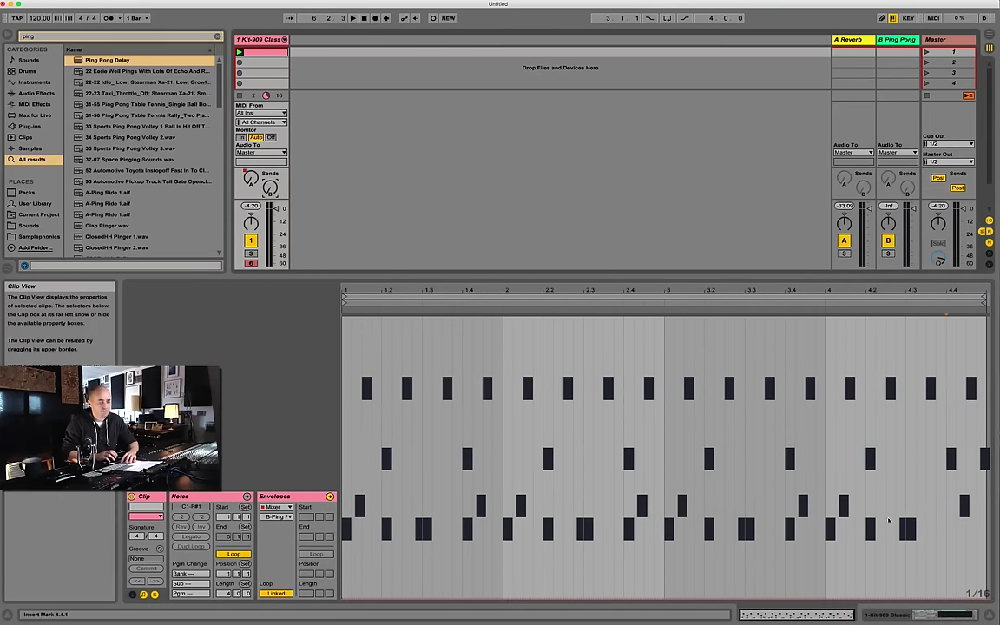
{"action": "left_click_drag", "start_coordinate": [951, 593], "coordinate": [950, 421]}
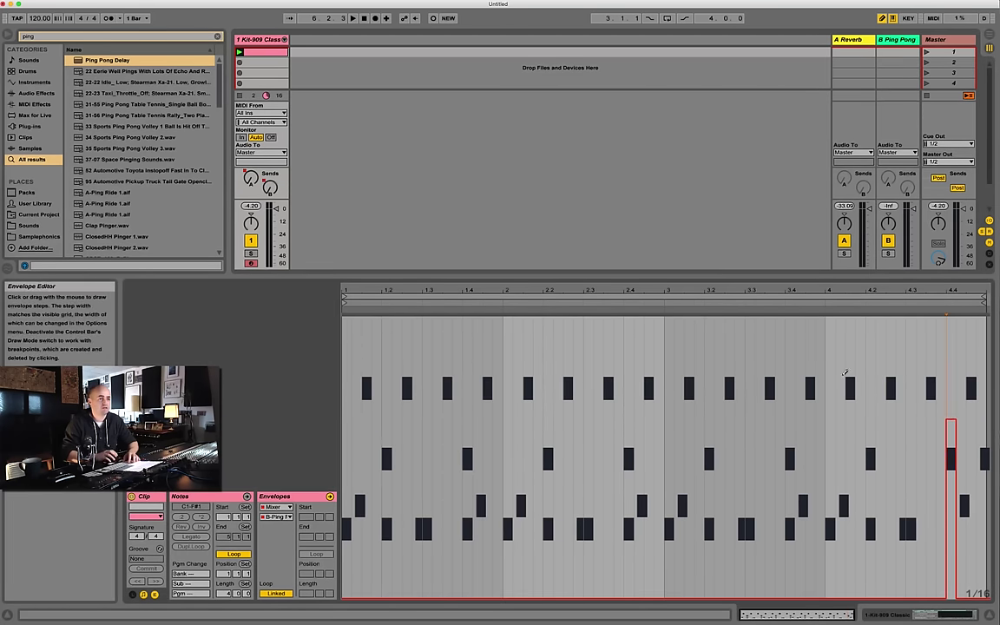
- Audition the pattern briefly and raise the B-Ping Pong send envelope at 4.4.1 to nearly its full height
{"action": "left_click", "coordinate": [804, 306]}
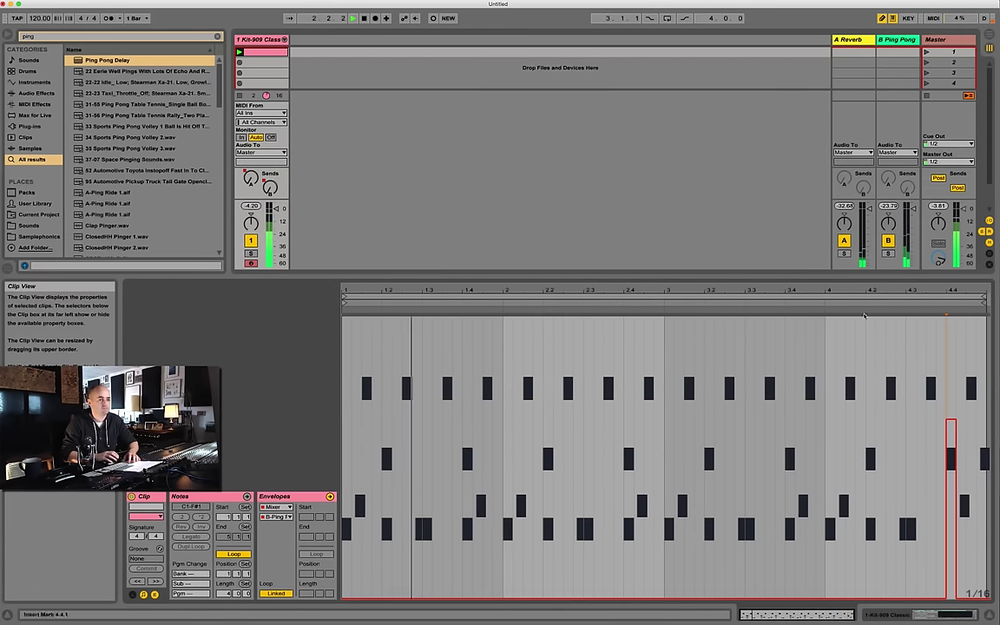
{"action": "key", "text": "space"}
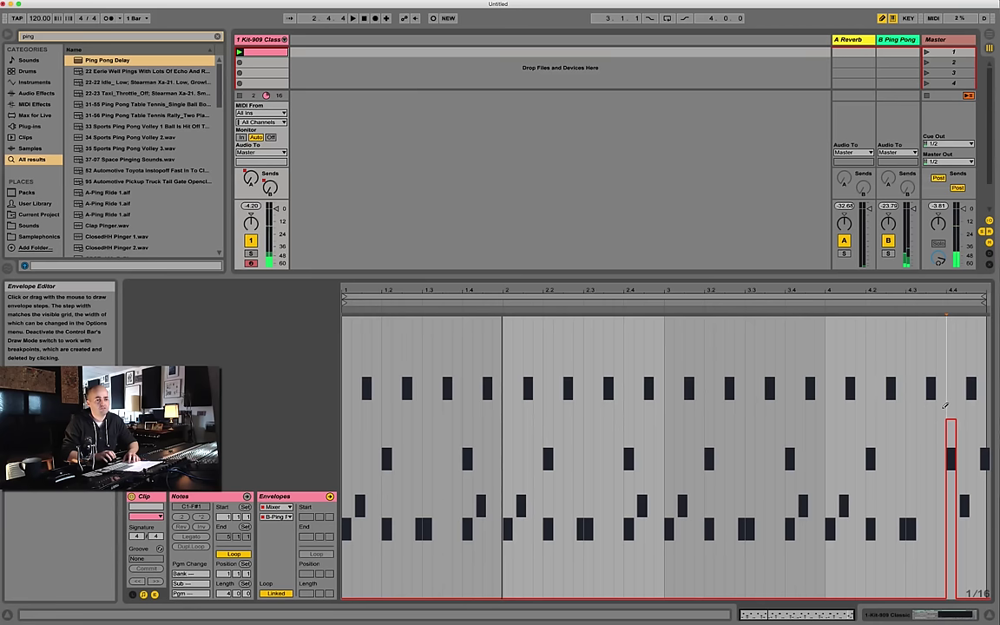
{"action": "left_click_drag", "start_coordinate": [947, 343], "coordinate": [945, 338]}
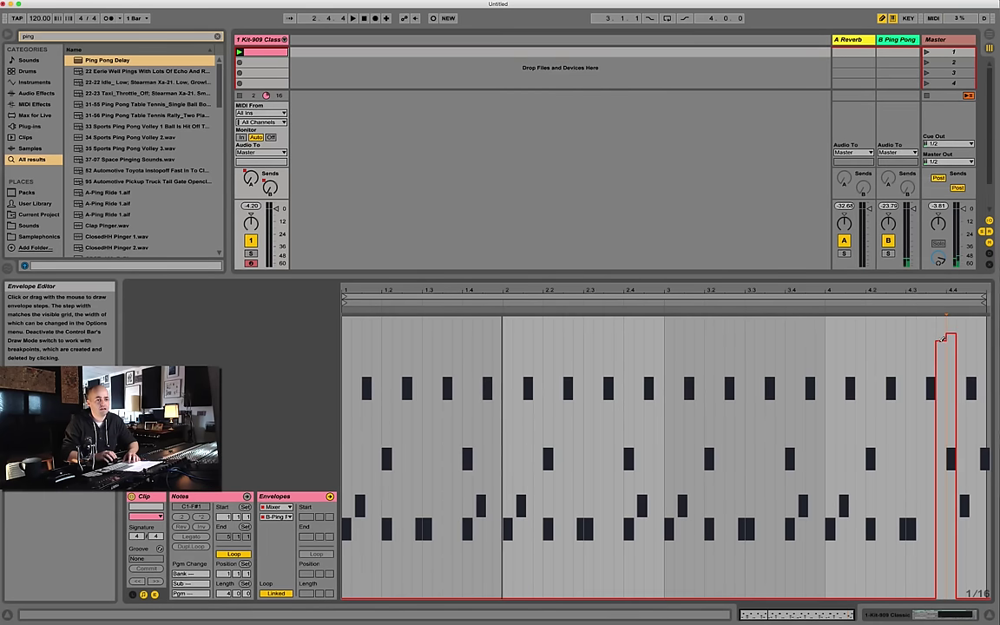
- Raise the A-Reverb send envelope at 4.4.1 to nearly its full height, play the pattern and shrink the clip editor
{"action": "left_click", "coordinate": [252, 181]}
{"action": "left_click", "coordinate": [952, 323]}
{"action": "key", "text": "space"}
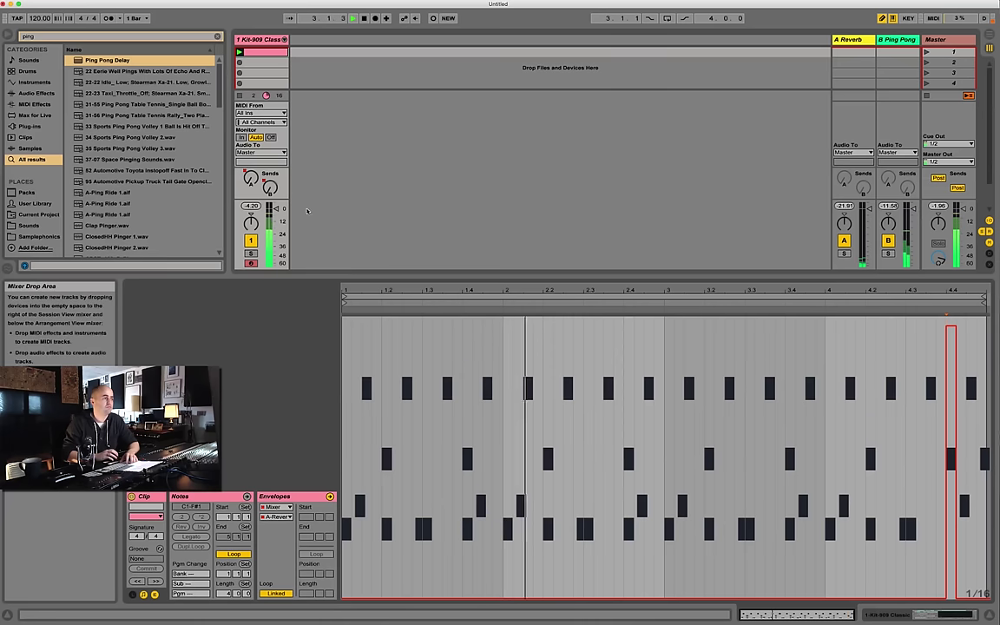
{"action": "key", "text": "space"}
{"action": "left_click_drag", "start_coordinate": [333, 275], "coordinate": [333, 432]}
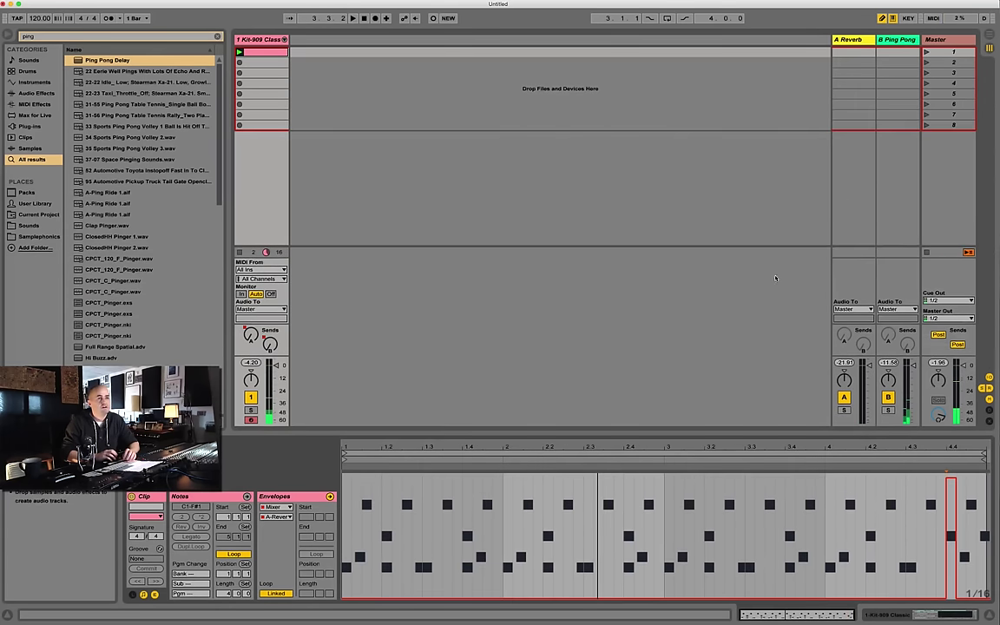
- Show the drum track's devices, clear the browser search and set the tempo to 130 BPM
{"action": "double_click", "coordinate": [265, 40]}
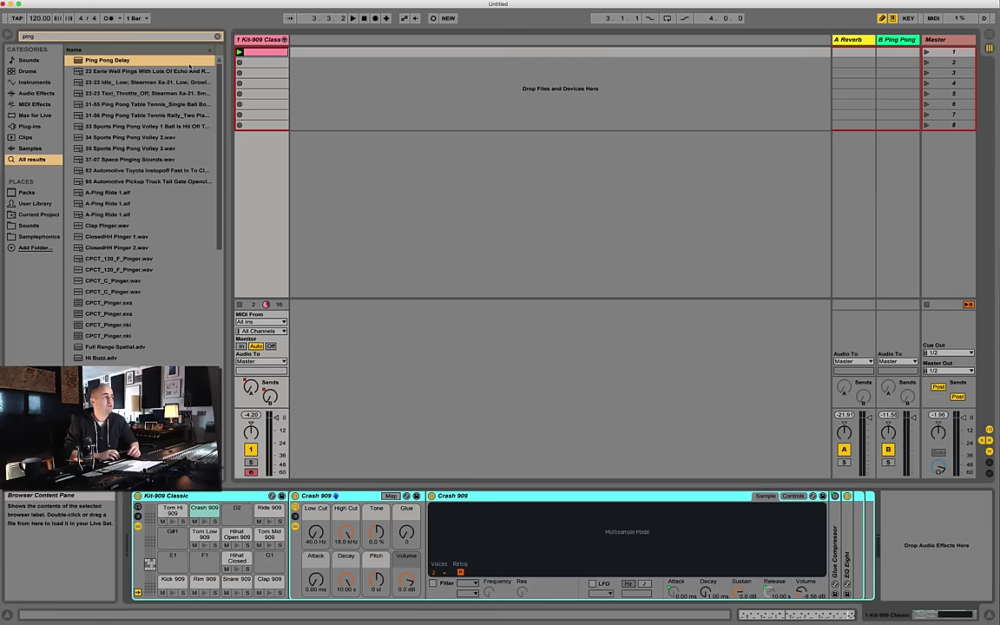
{"action": "left_click", "coordinate": [217, 37]}
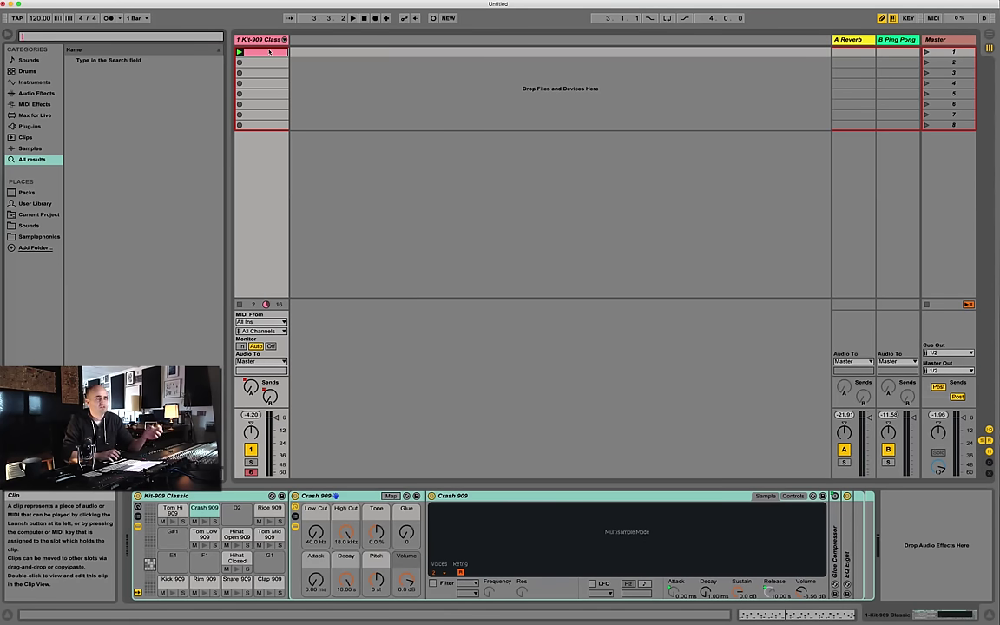
{"action": "left_click", "coordinate": [38, 19]}
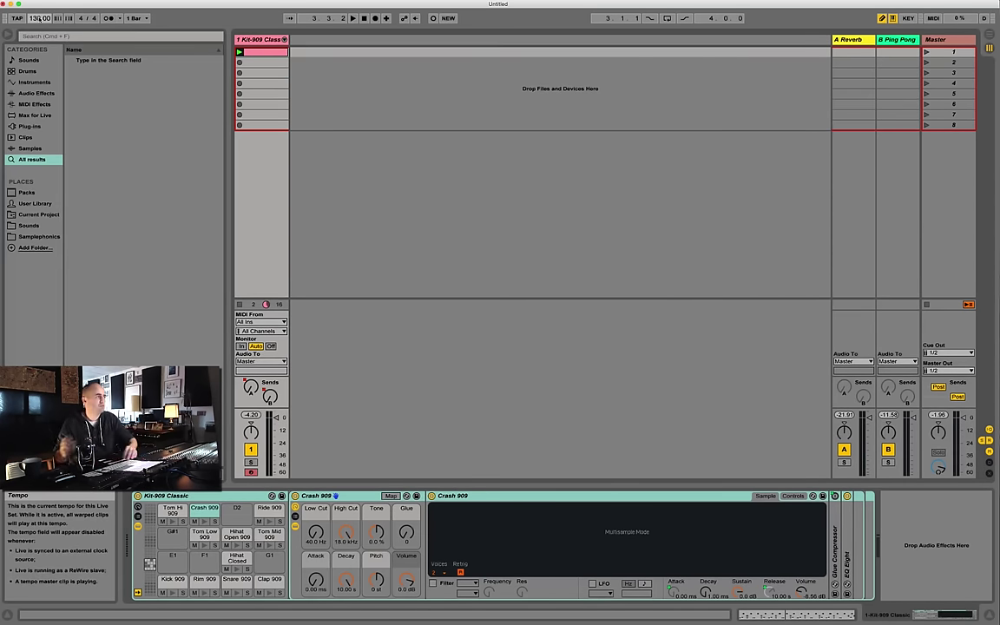
- Create a new one-bar clip in the 909 track's second slot and draw quarter-note kicks on all four beats using a 1/4 grid
{"action": "key", "text": "shift+Tab"}
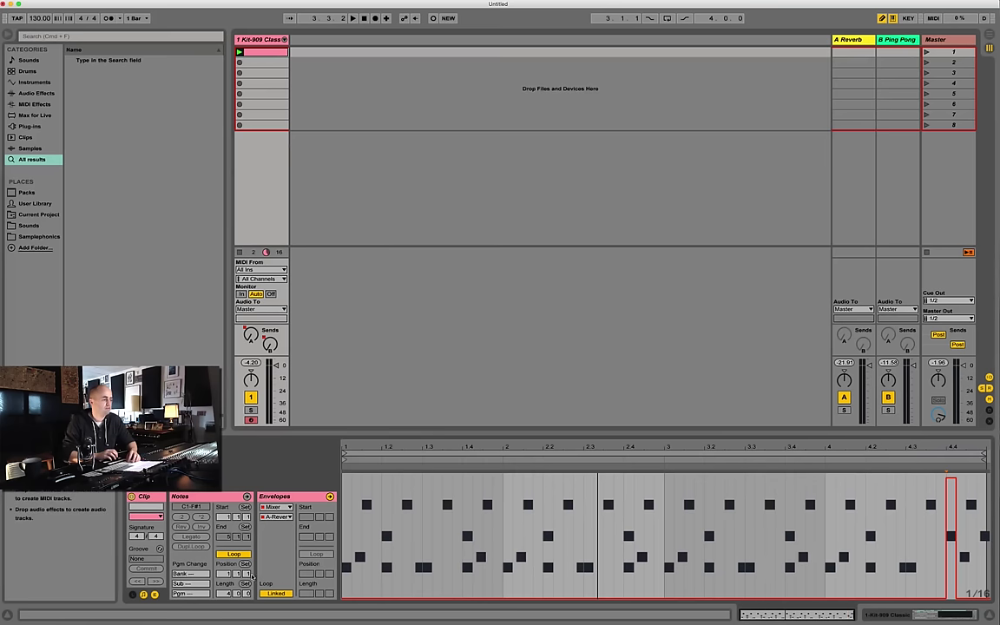
{"action": "double_click", "coordinate": [261, 63]}
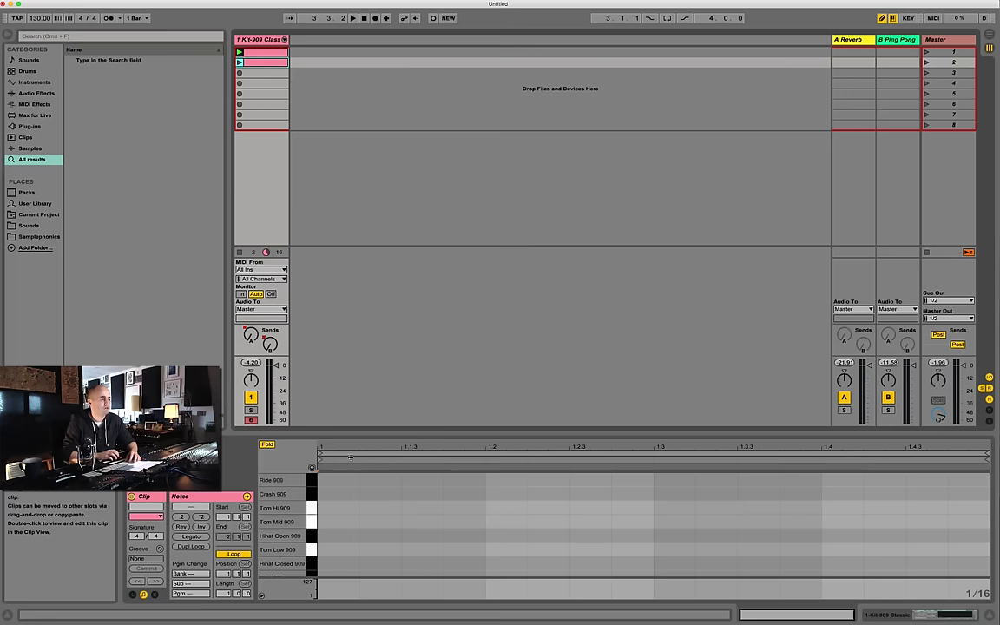
{"action": "scroll", "coordinate": [351, 509], "scroll_direction": "down", "scroll_amount": 3}
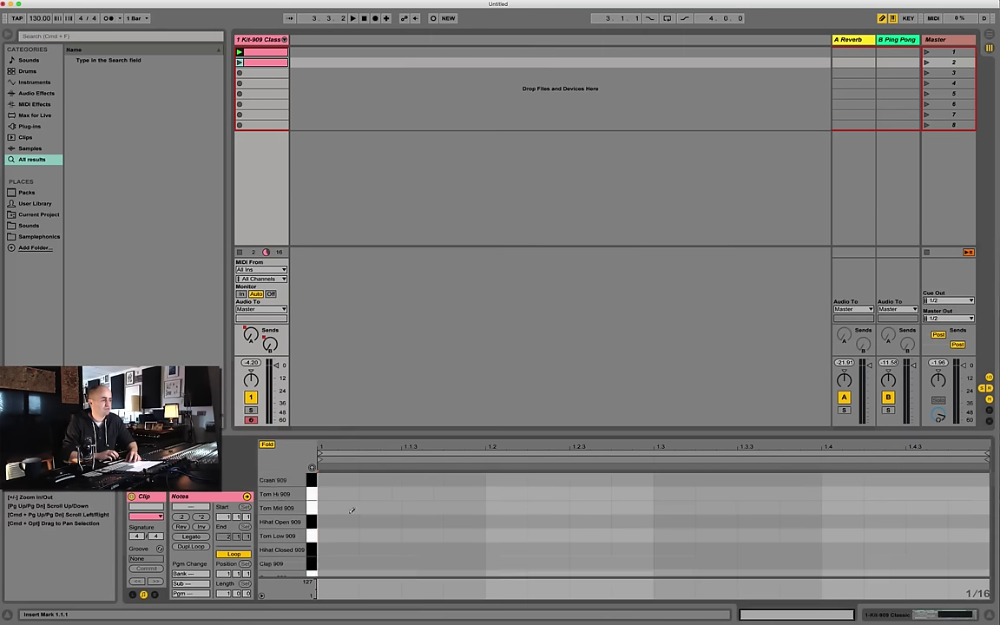
{"action": "right_click", "coordinate": [967, 569]}
{"action": "left_click", "coordinate": [837, 535]}
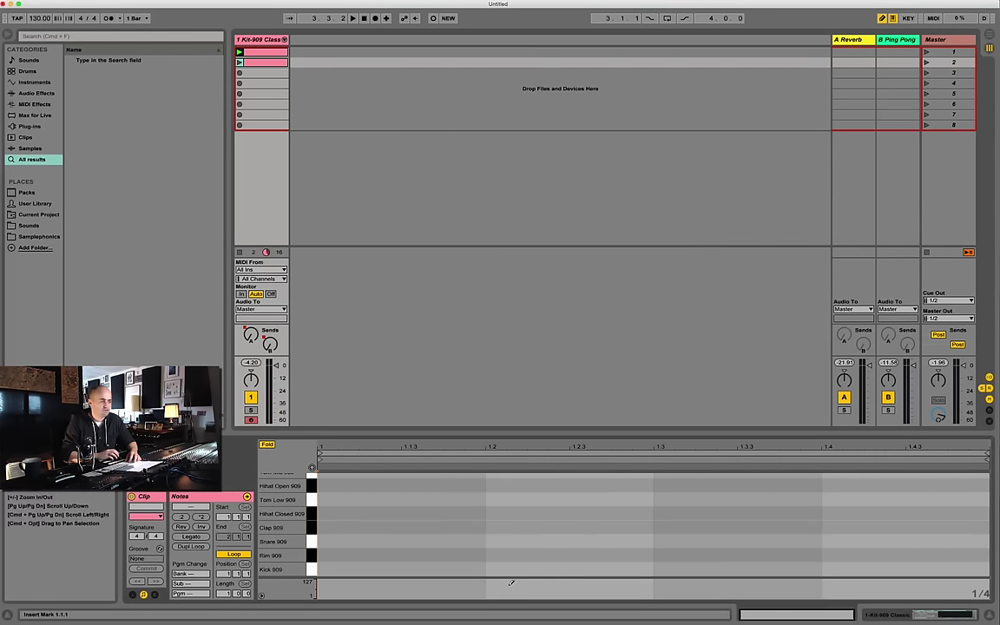
{"action": "left_click_drag", "start_coordinate": [462, 569], "coordinate": [874, 574]}
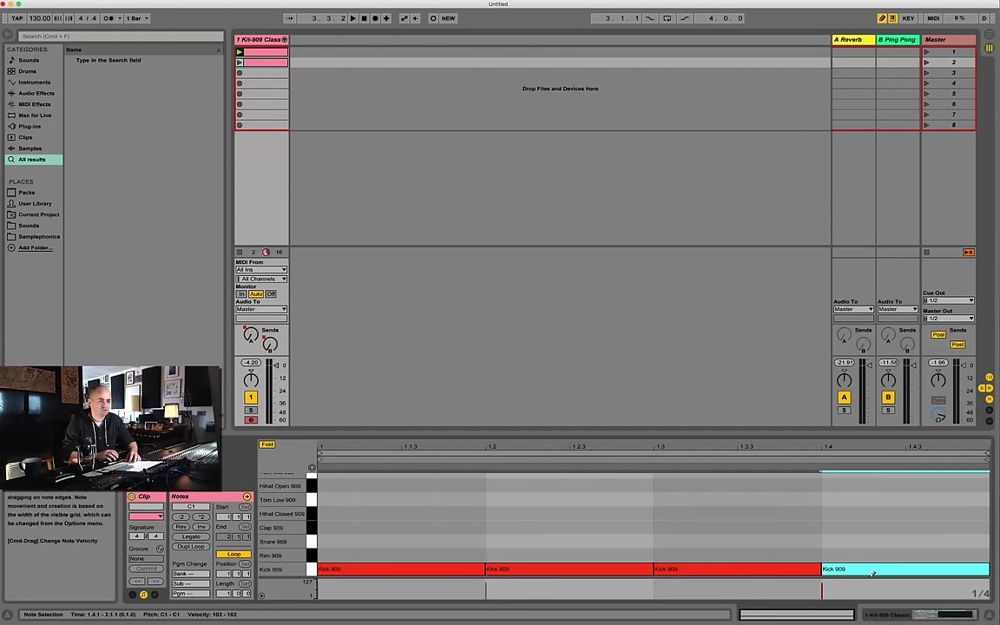
- Add quarter-note claps on beats 1.2 and 1.4 of the new clip, leaving beat 1.3 without a clap
{"action": "left_click", "coordinate": [551, 525]}
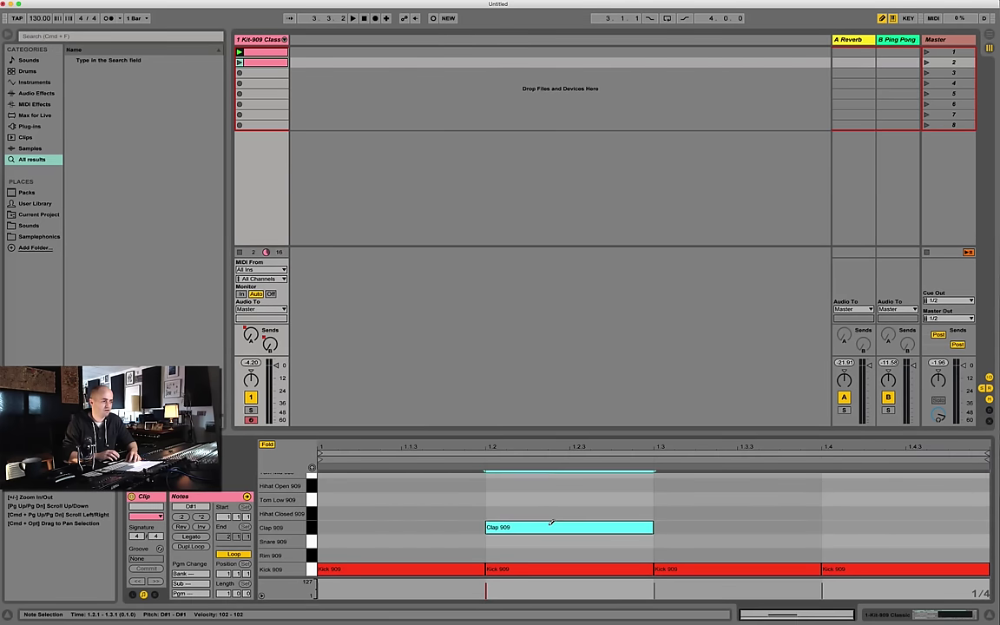
{"action": "left_click", "coordinate": [758, 524]}
{"action": "left_click", "coordinate": [786, 525]}
{"action": "left_click", "coordinate": [875, 525]}
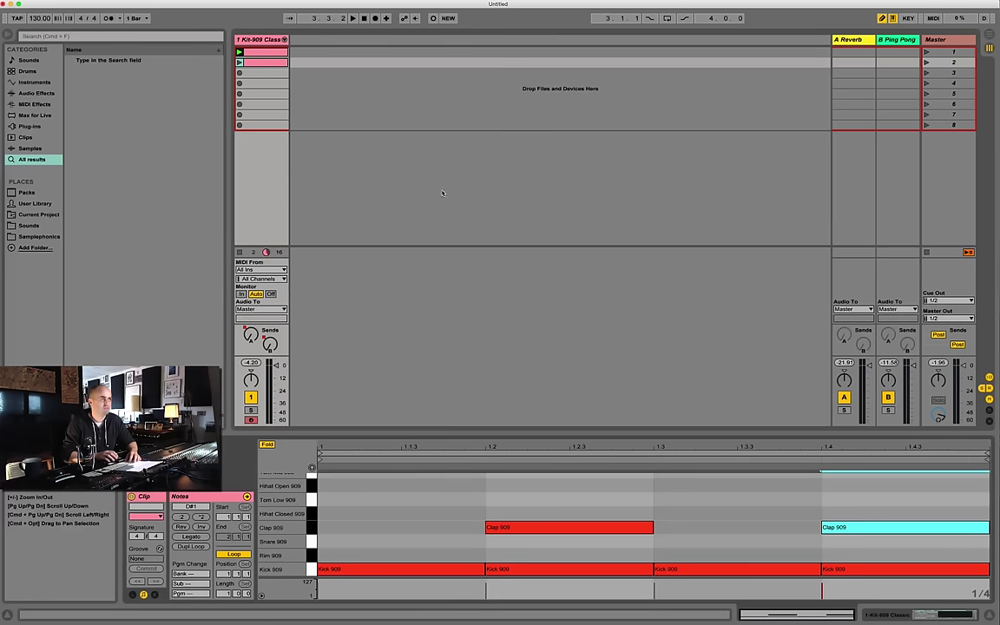
- Launch the new kick-and-clap clip to audition it and stop playback
{"action": "left_click", "coordinate": [239, 62]}
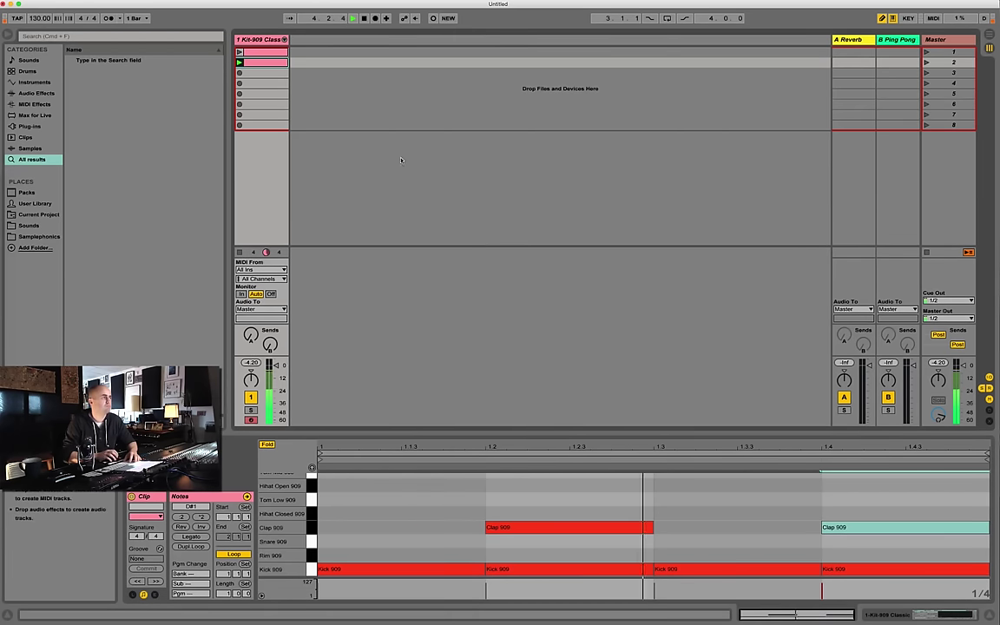
{"action": "left_click", "coordinate": [113, 37]}
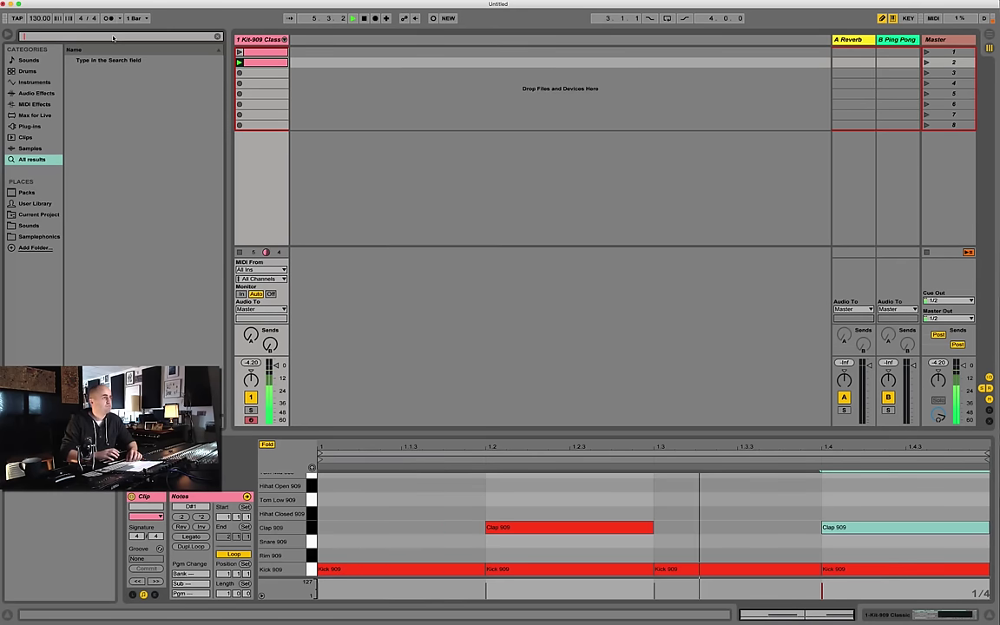
{"action": "left_click", "coordinate": [281, 156]}
{"action": "key", "text": "space"}
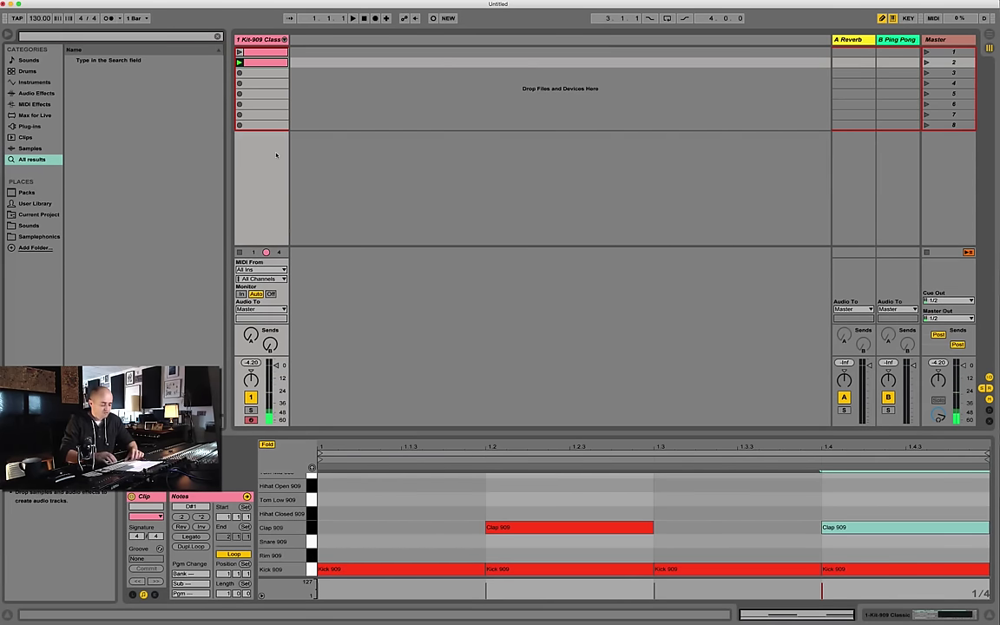
- Search the browser for "sampler" and load the Sampler instrument onto a new MIDI track
{"action": "left_click", "coordinate": [159, 38]}
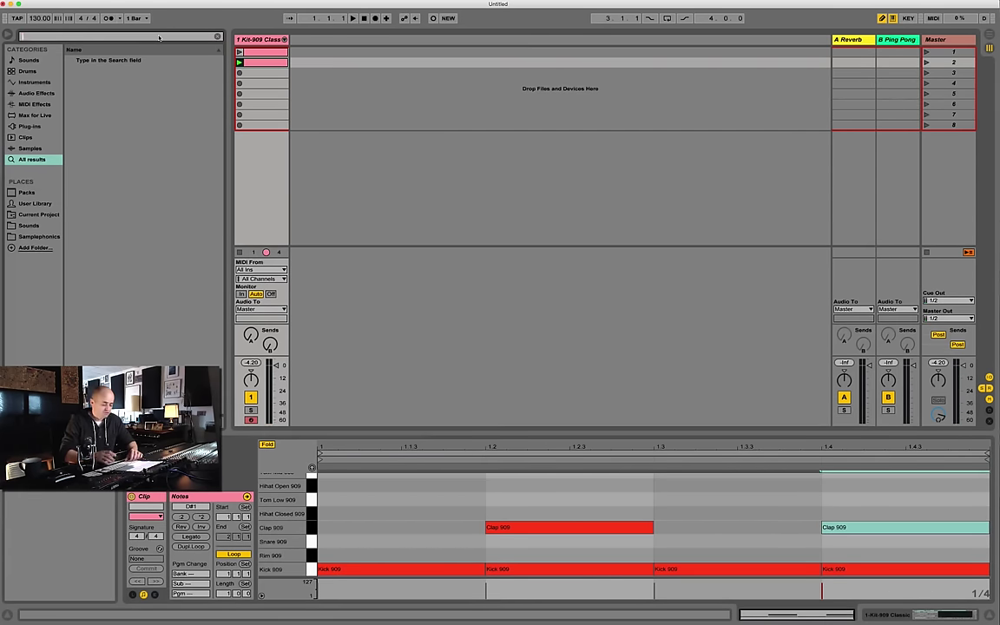
{"action": "type", "text": "sampler"}
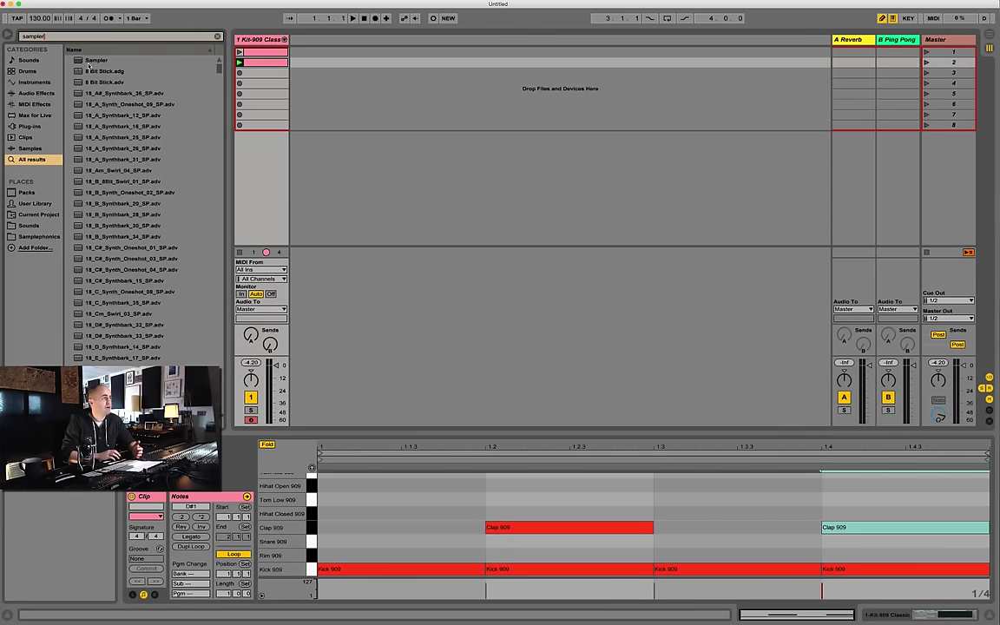
{"action": "left_click_drag", "start_coordinate": [88, 64], "coordinate": [295, 151]}
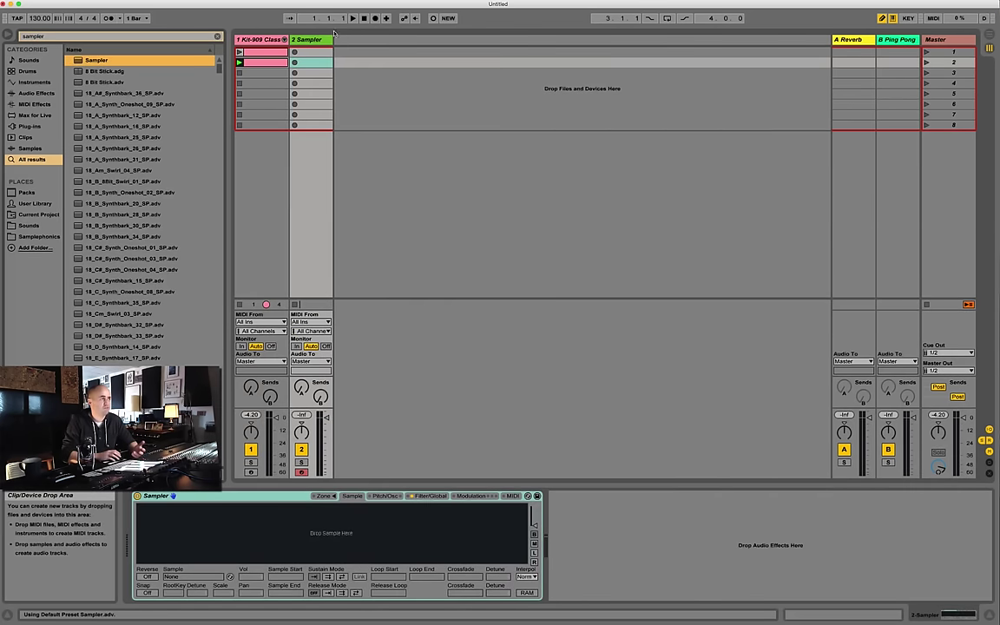
- Clear the browser search and show the contents of the Sounds folder under Places
{"action": "left_click", "coordinate": [142, 38]}
{"action": "key", "text": "BackSpace"}
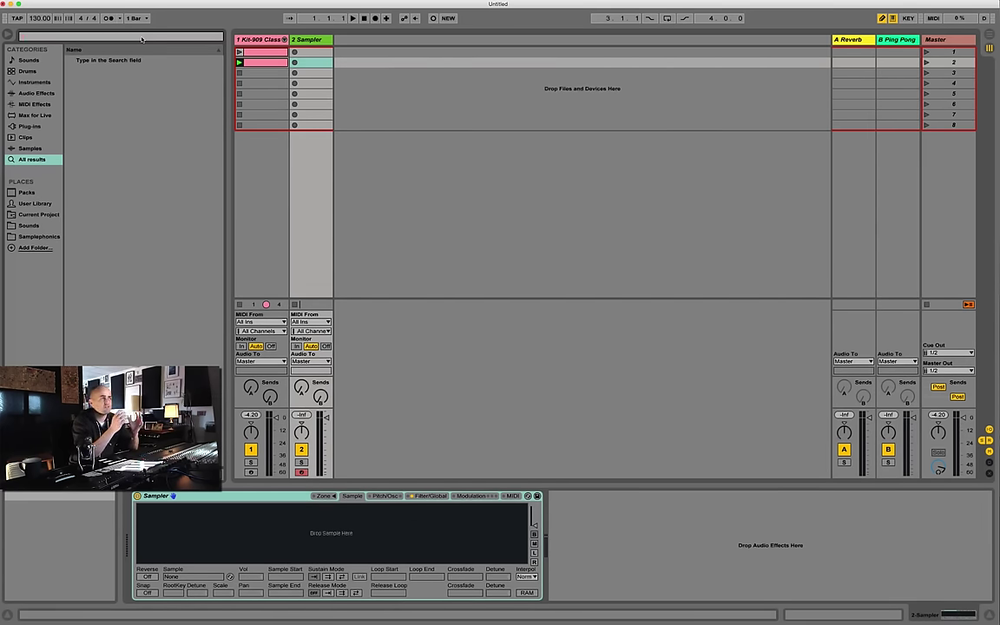
{"action": "left_click", "coordinate": [28, 224]}
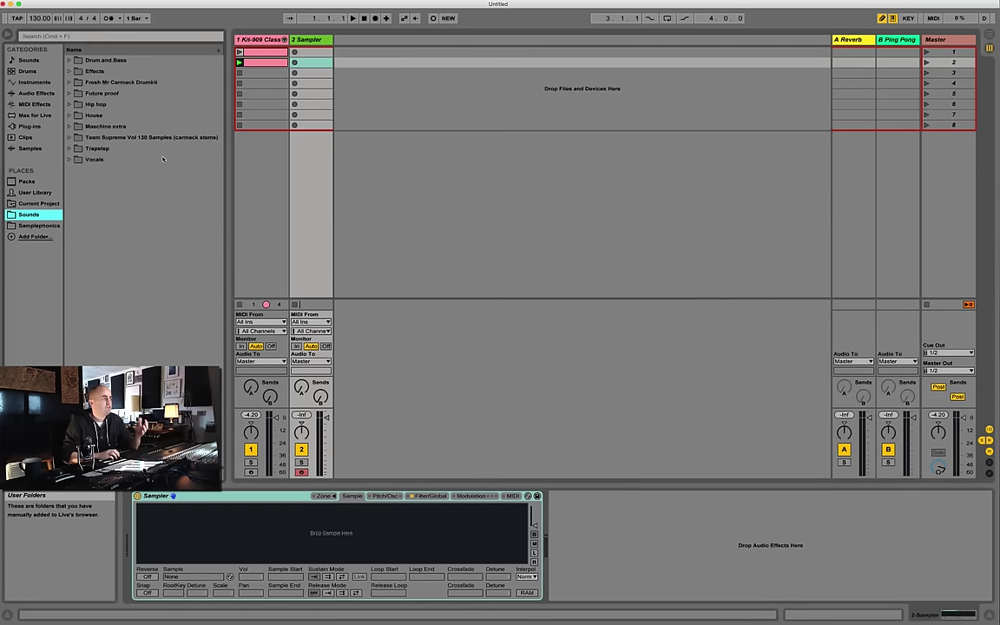
- Find WNR_ONESHOT_BASS_06(E).wav in the BASS folder of the WHITENOISE techno drum hits under House and load it into Sampler
{"action": "left_click", "coordinate": [70, 115]}
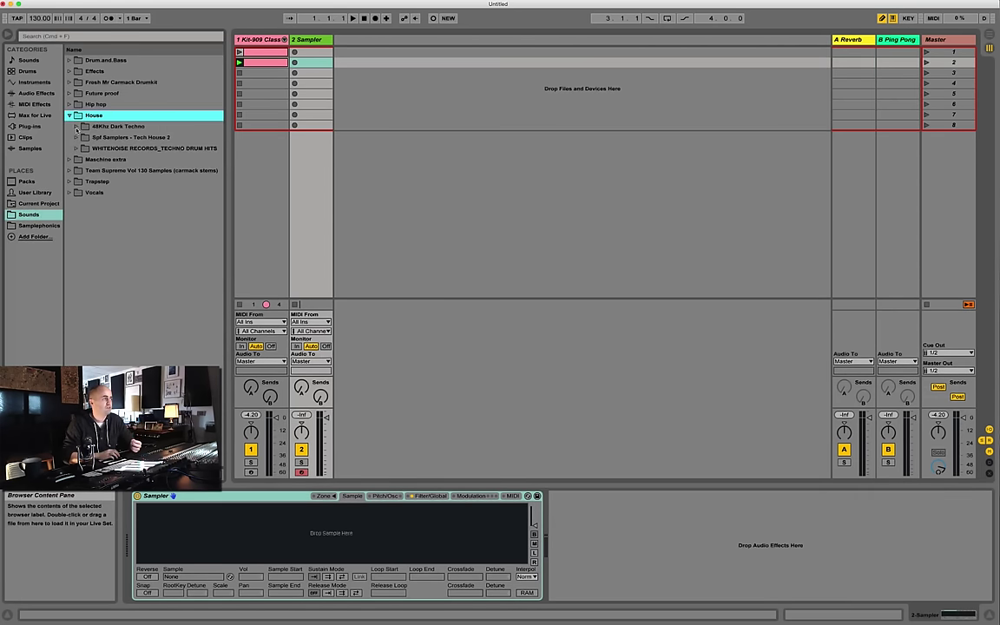
{"action": "left_click", "coordinate": [76, 127]}
{"action": "left_click", "coordinate": [76, 127]}
{"action": "left_click", "coordinate": [77, 137]}
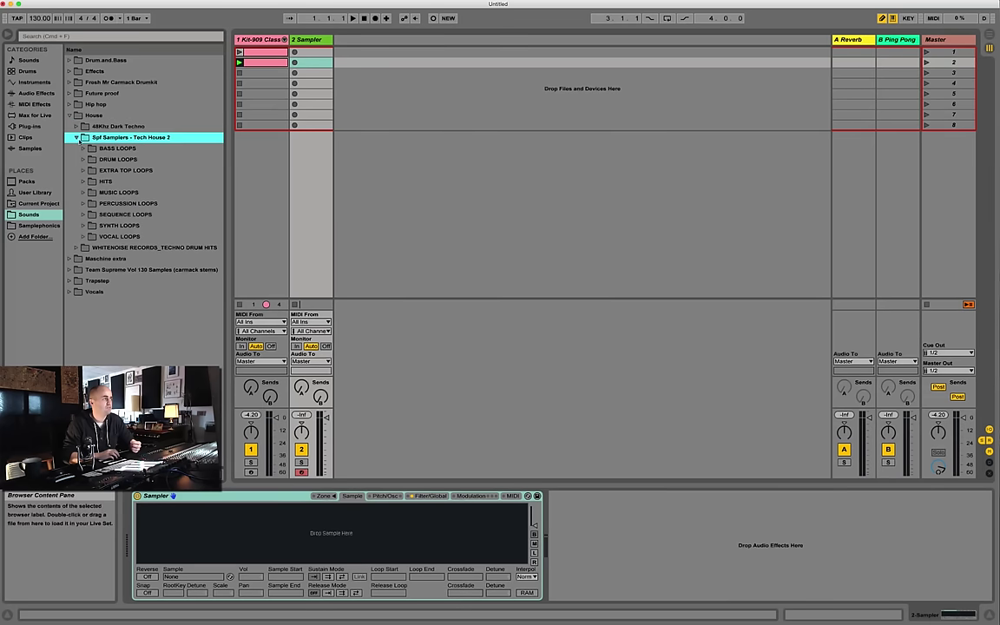
{"action": "left_click", "coordinate": [83, 149]}
{"action": "left_click", "coordinate": [82, 149]}
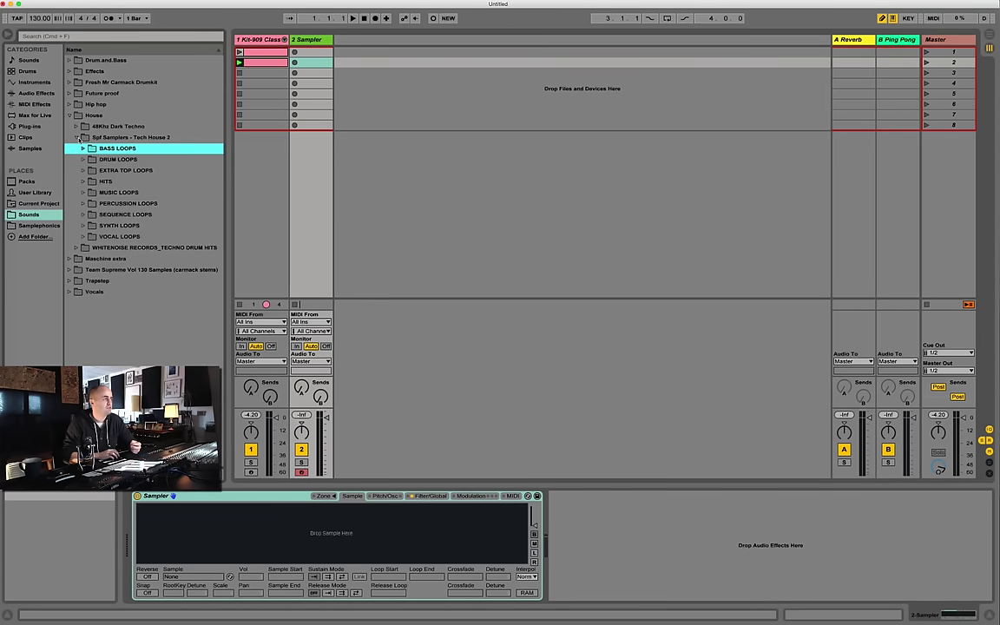
{"action": "left_click", "coordinate": [75, 137]}
{"action": "left_click", "coordinate": [75, 149]}
{"action": "left_click", "coordinate": [83, 159]}
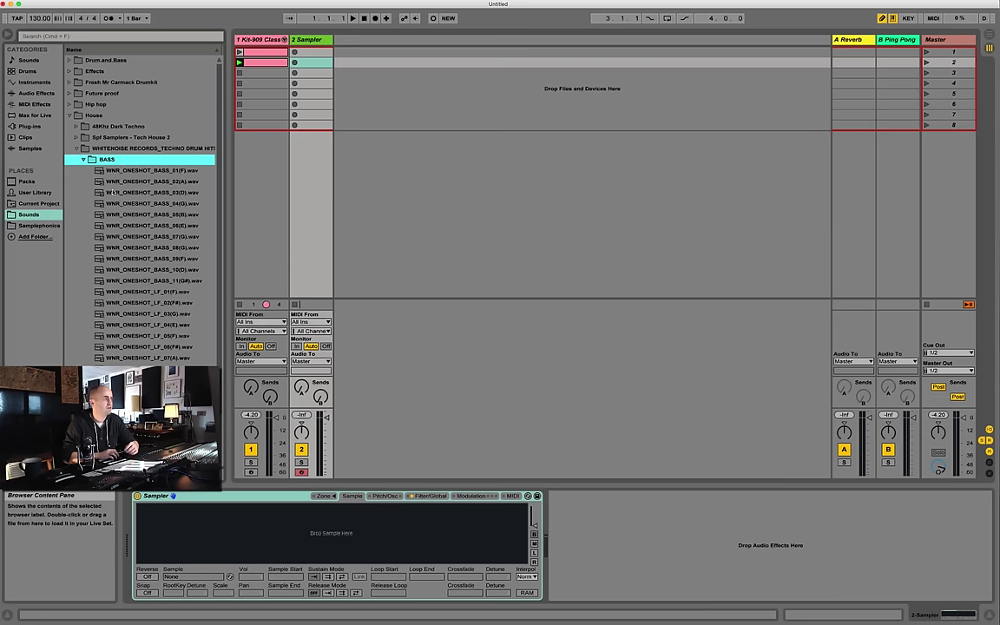
{"action": "left_click", "coordinate": [164, 226]}
{"action": "left_click_drag", "start_coordinate": [165, 225], "coordinate": [295, 530]}
- Create a MIDI clip in the second slot of the bass track and set its grid to 1/8 triplets
{"action": "double_click", "coordinate": [313, 63]}
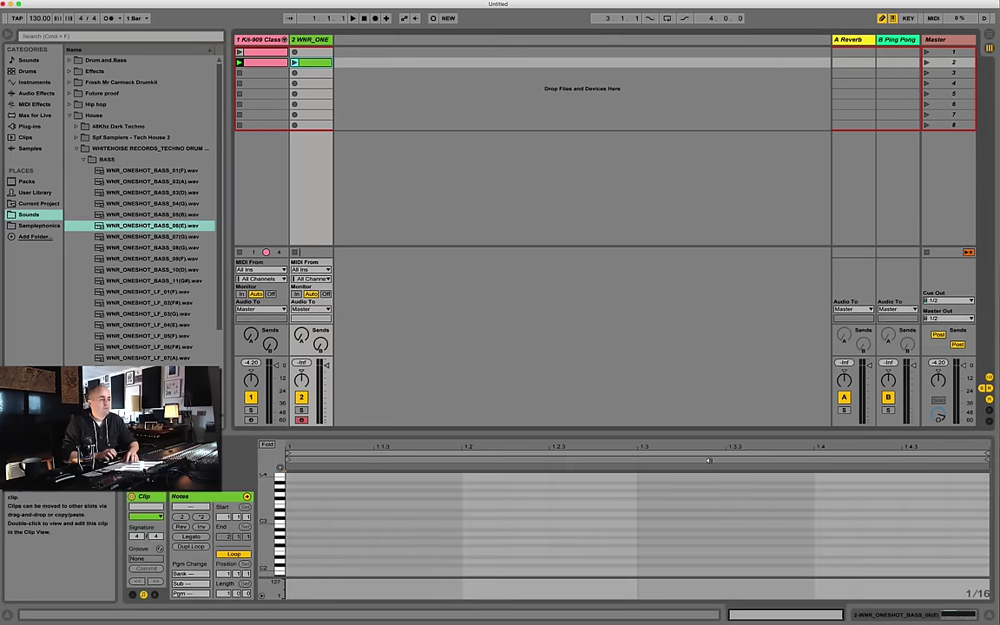
{"action": "right_click", "coordinate": [818, 475]}
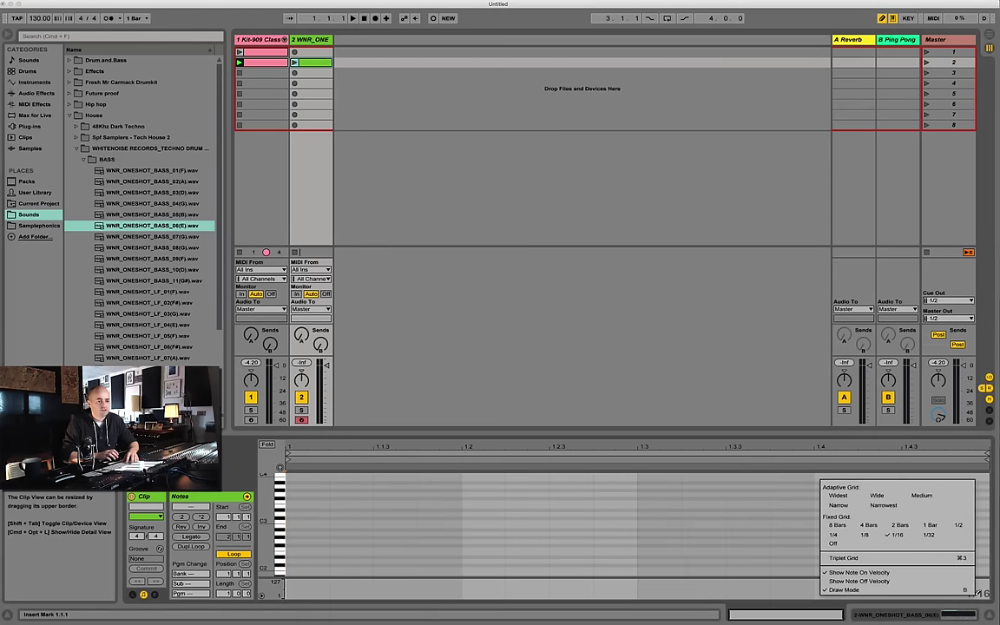
{"action": "left_click", "coordinate": [876, 537]}
{"action": "right_click", "coordinate": [829, 479]}
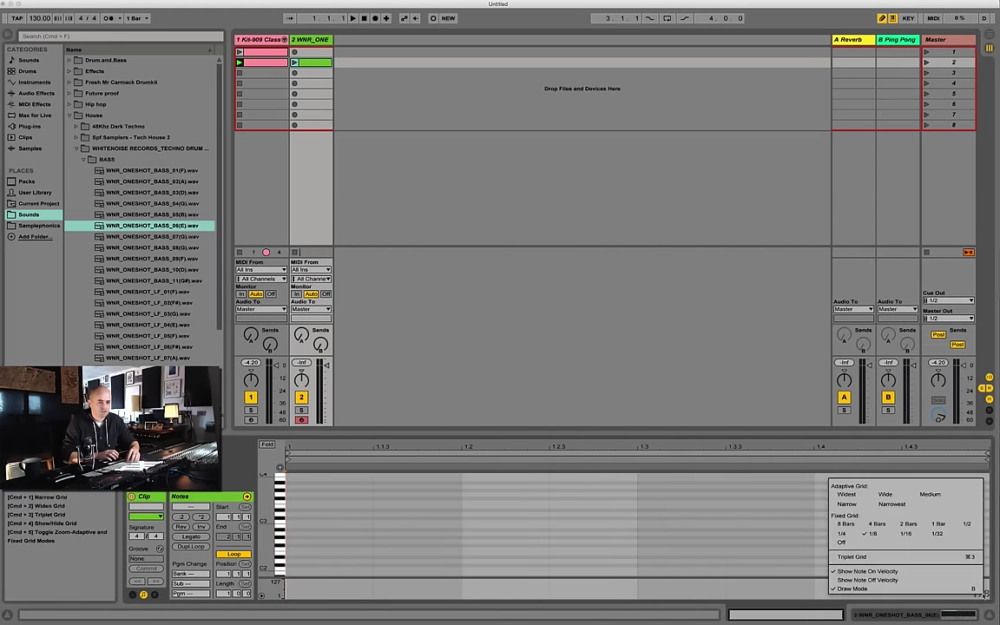
{"action": "left_click", "coordinate": [960, 557]}
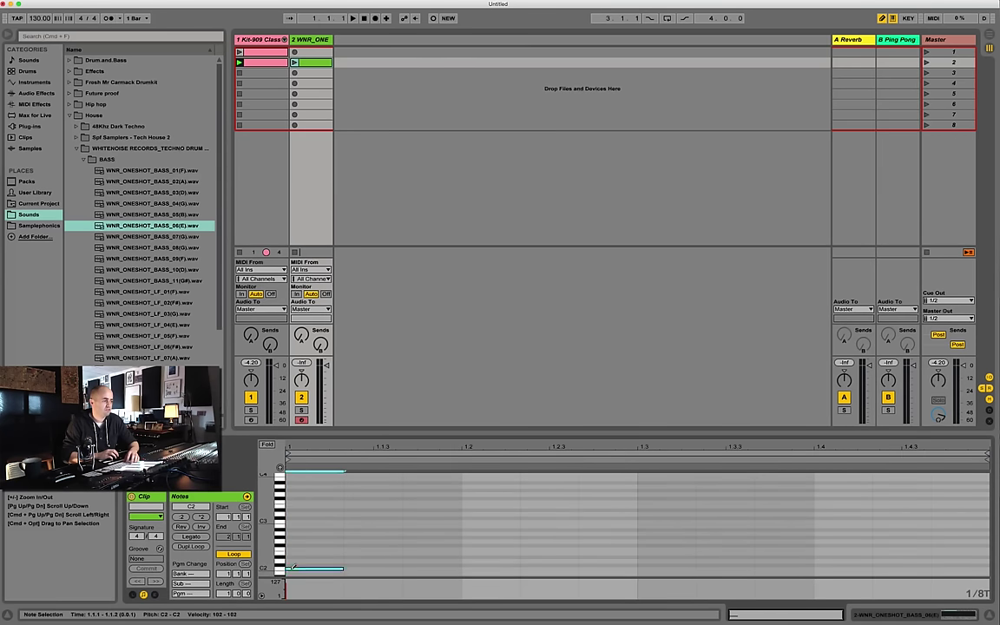
- Draw C3 notes on the second and third triplets of beat 1, leaving the downbeat empty, and shorten the loop to one beat
{"action": "key", "text": "f"}
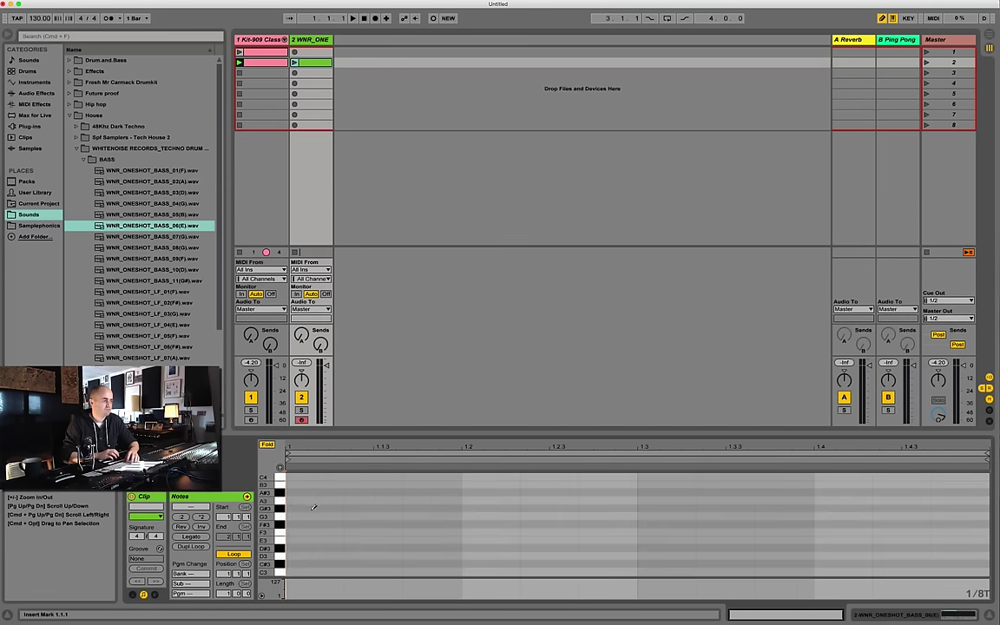
{"action": "left_click", "coordinate": [302, 572]}
{"action": "left_click", "coordinate": [371, 572]}
{"action": "left_click", "coordinate": [430, 572]}
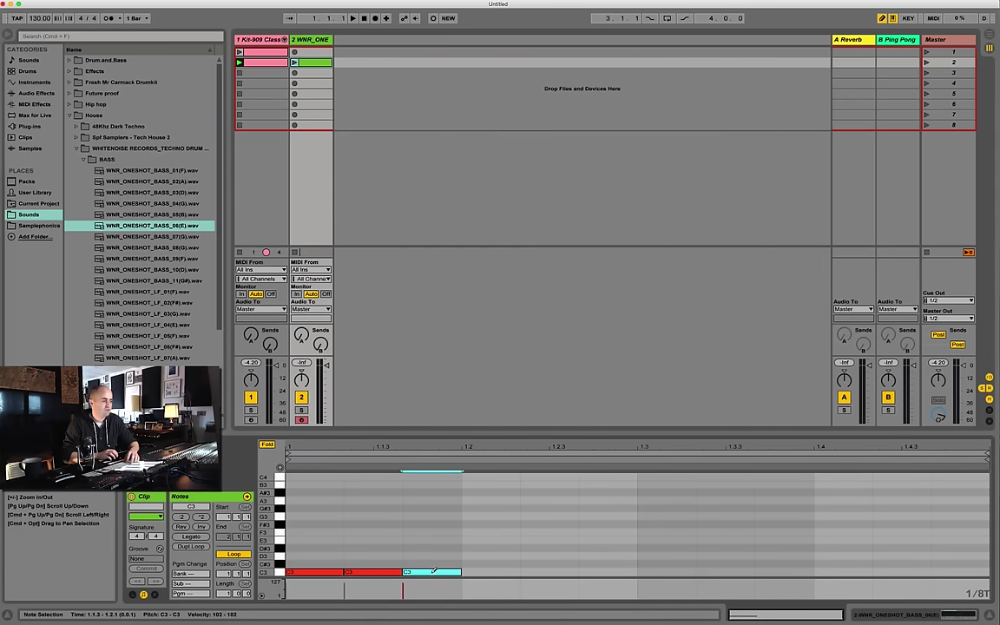
{"action": "left_click", "coordinate": [317, 572]}
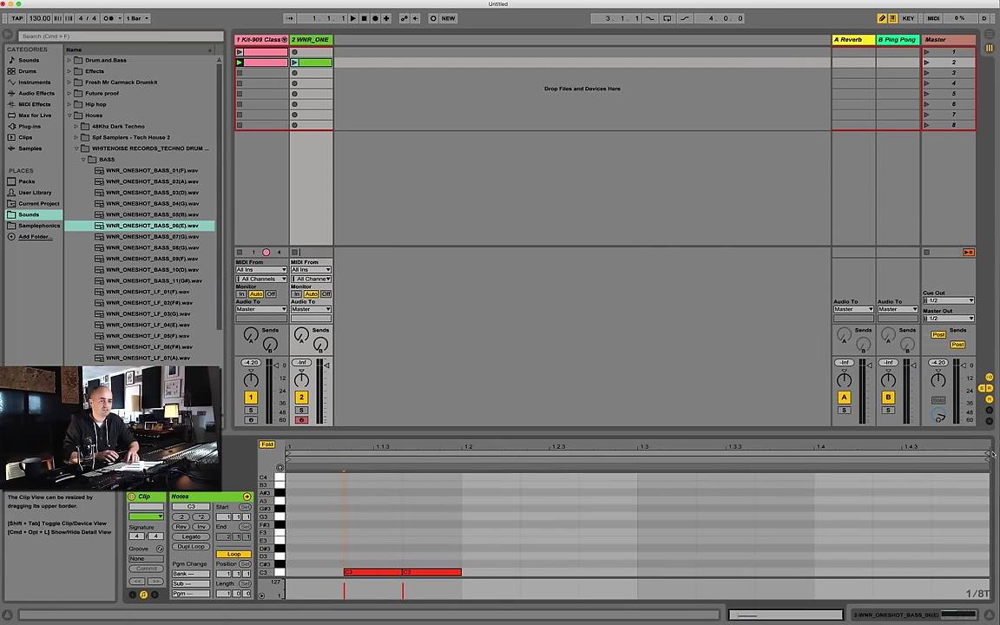
{"action": "left_click_drag", "start_coordinate": [988, 453], "coordinate": [417, 470]}
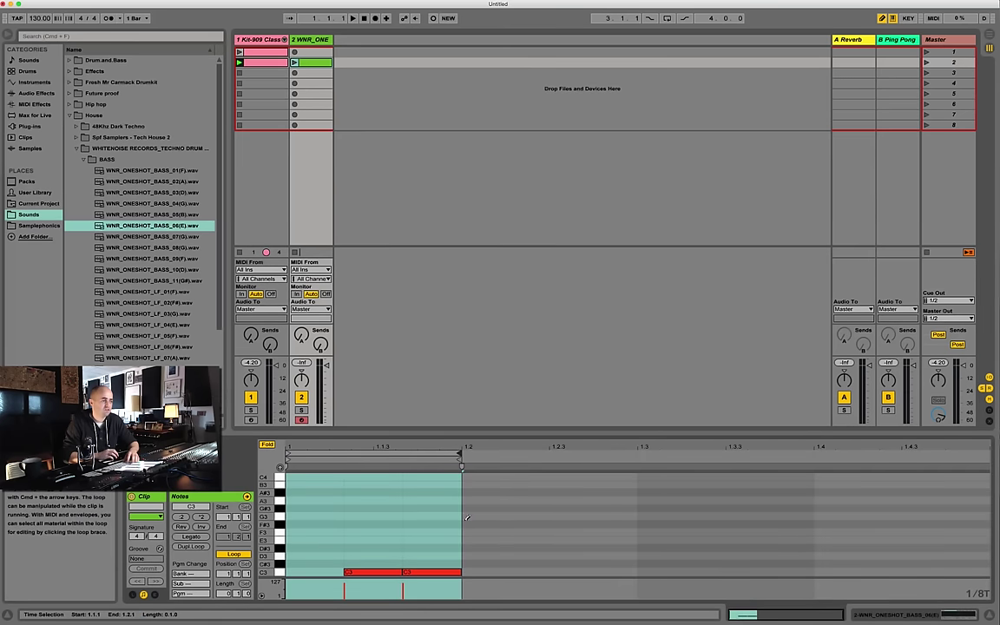
- Launch the bass clip with the beat, lower the bass track's volume slightly, and raise the tempo to 135 BPM
{"action": "left_click", "coordinate": [294, 62]}
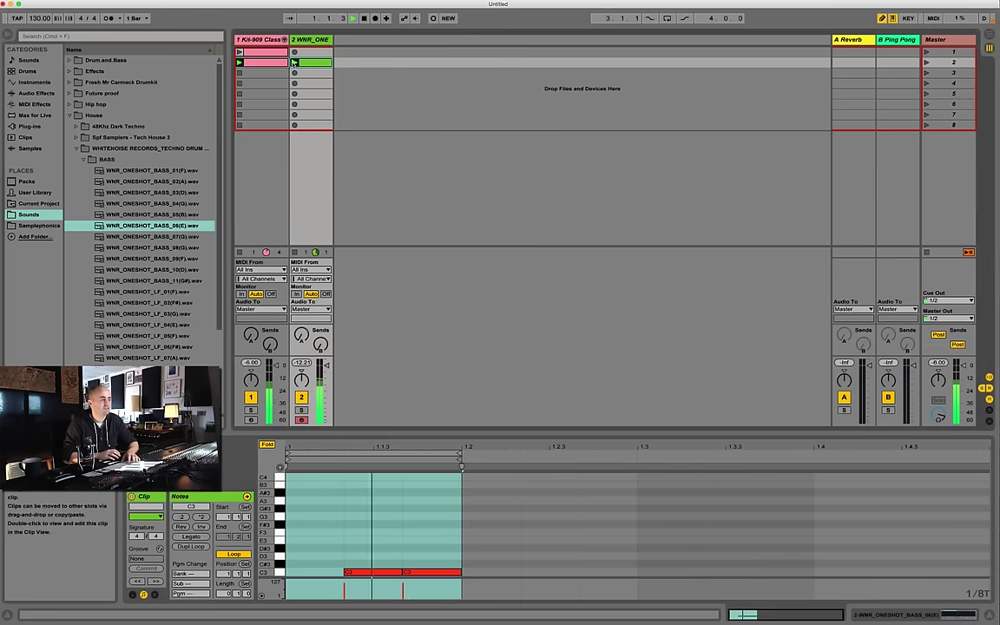
{"action": "left_click_drag", "start_coordinate": [329, 368], "coordinate": [334, 372]}
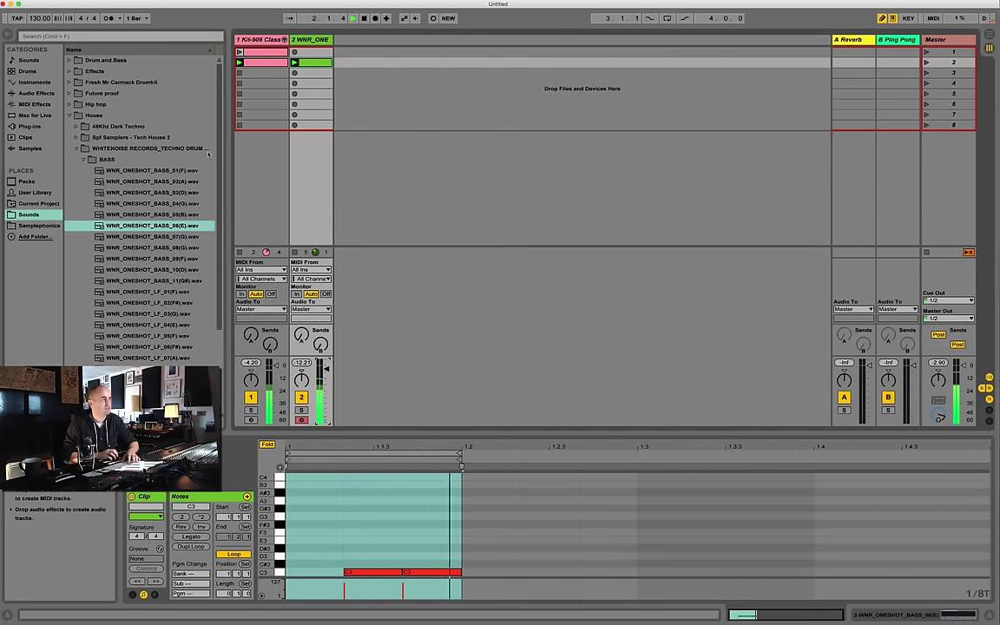
{"action": "left_click_drag", "start_coordinate": [40, 18], "coordinate": [40, 13]}
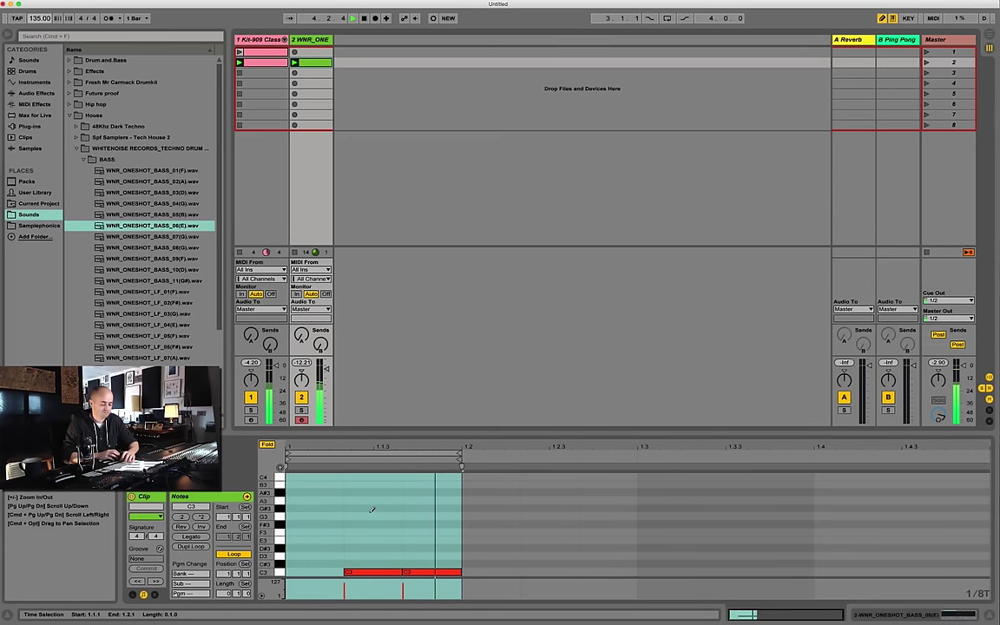
- With Draw Mode off, try a C3 note on the downbeat, and drop the second-triplet note's velocity almost to minimum
{"action": "key", "text": "b"}
{"action": "double_click", "coordinate": [322, 572]}
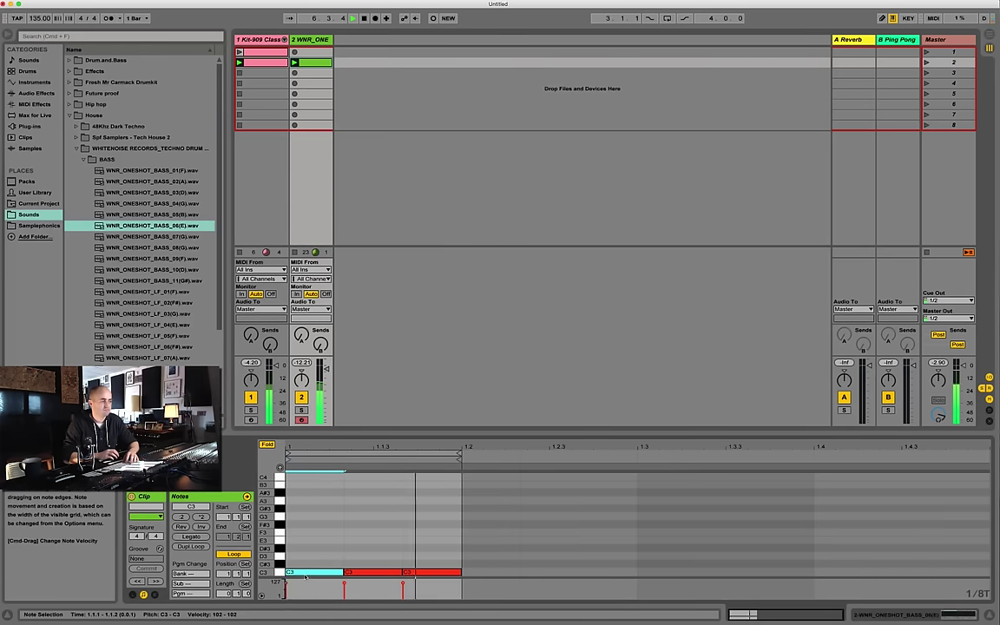
{"action": "key", "text": "Delete"}
{"action": "mouse_move", "coordinate": [344, 585]}
{"action": "left_mouse_down"}
{"action": "mouse_move", "coordinate": [345, 596]}
{"action": "mouse_move", "coordinate": [344, 586]}
{"action": "mouse_move", "coordinate": [404, 597]}
{"action": "mouse_move", "coordinate": [404, 585]}
{"action": "mouse_move", "coordinate": [344, 598]}
{"action": "left_mouse_up"}
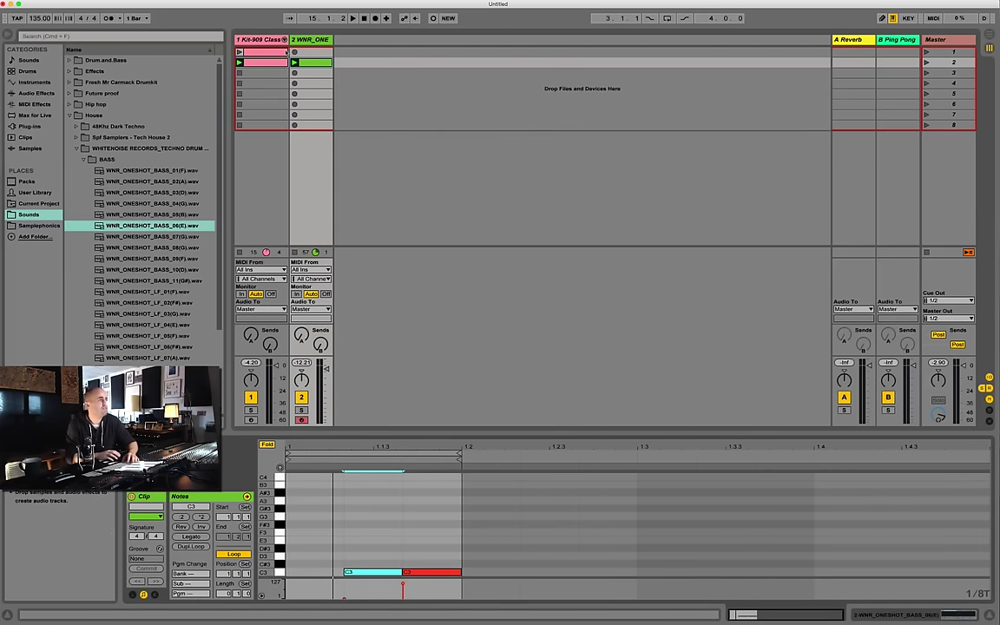
- Set the tempo to 140 BPM
{"action": "left_click", "coordinate": [40, 22]}
{"action": "type", "text": "1"}
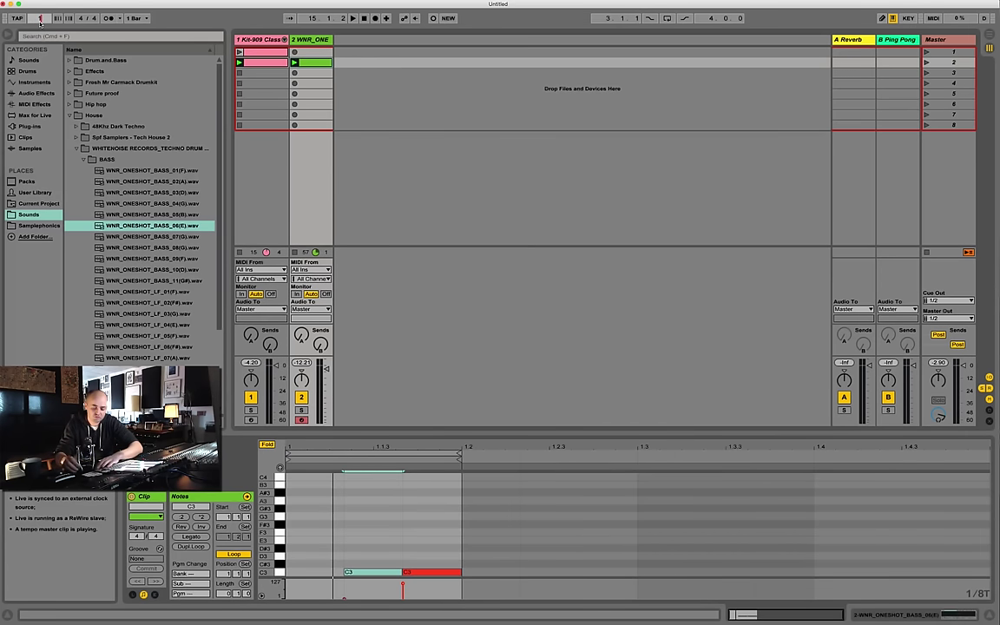
{"action": "type", "text": "40"}
{"action": "key", "text": "Return"}
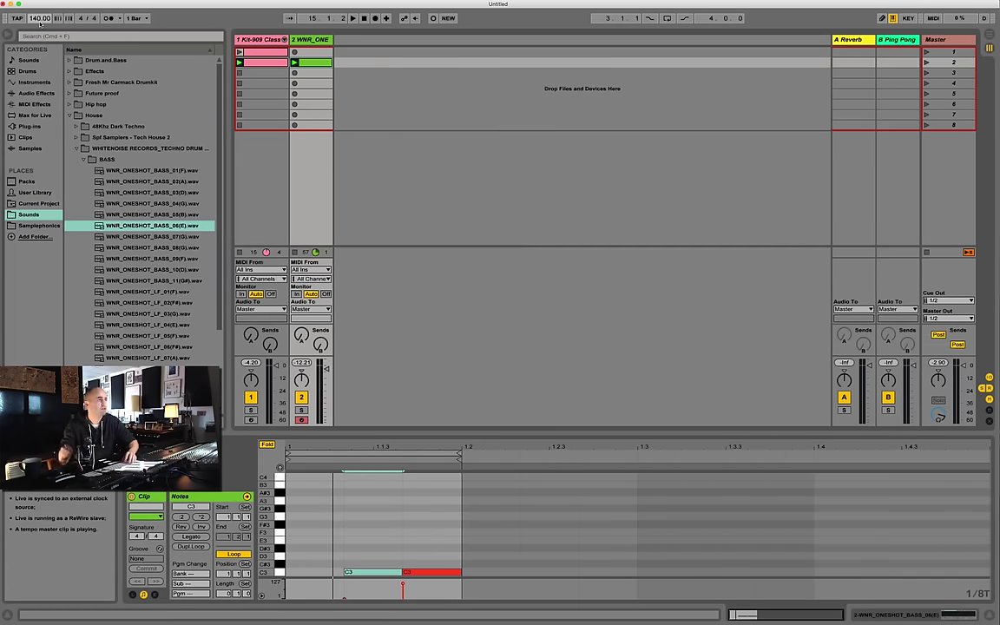
- Delete the Sampler bass track and both clips on the 909 kit track
{"action": "left_click", "coordinate": [325, 40]}
{"action": "key", "text": "Delete"}
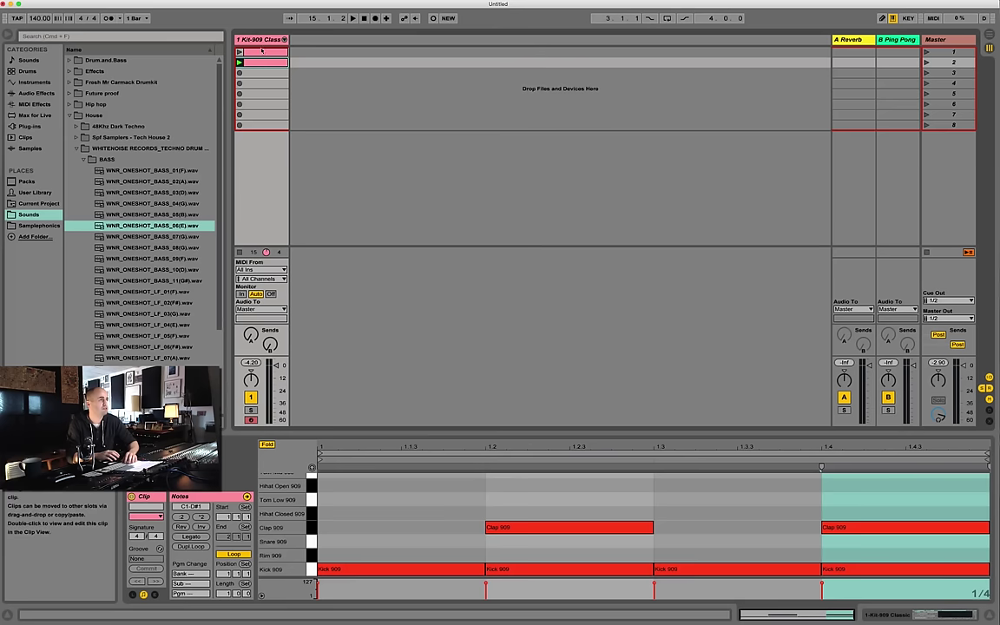
{"action": "left_click", "coordinate": [263, 51]}
{"action": "key", "text": "Delete"}
{"action": "left_click", "coordinate": [261, 62]}
{"action": "key", "text": "Delete"}
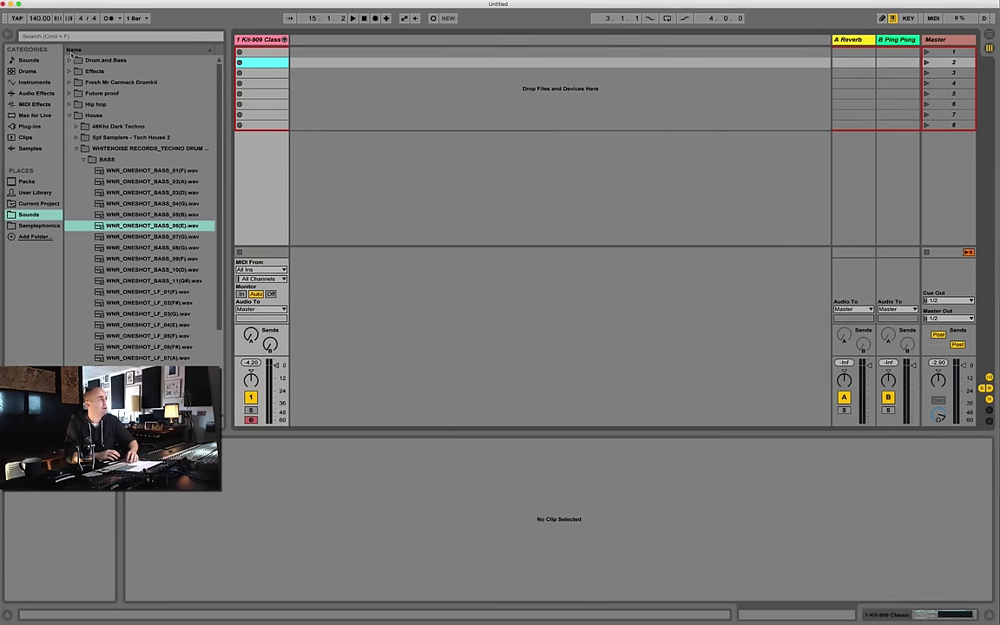
- Search the Drums category for "808" and replace the 909 kit with Kit-808 Classic on the existing track
{"action": "left_click", "coordinate": [73, 39]}
{"action": "type", "text": "808"}
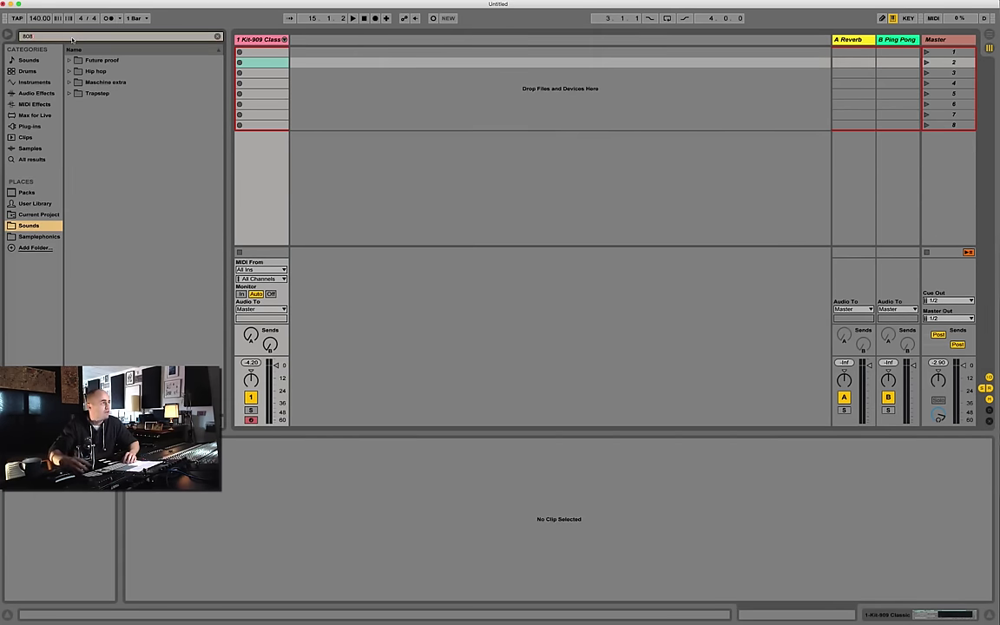
{"action": "left_click", "coordinate": [24, 157]}
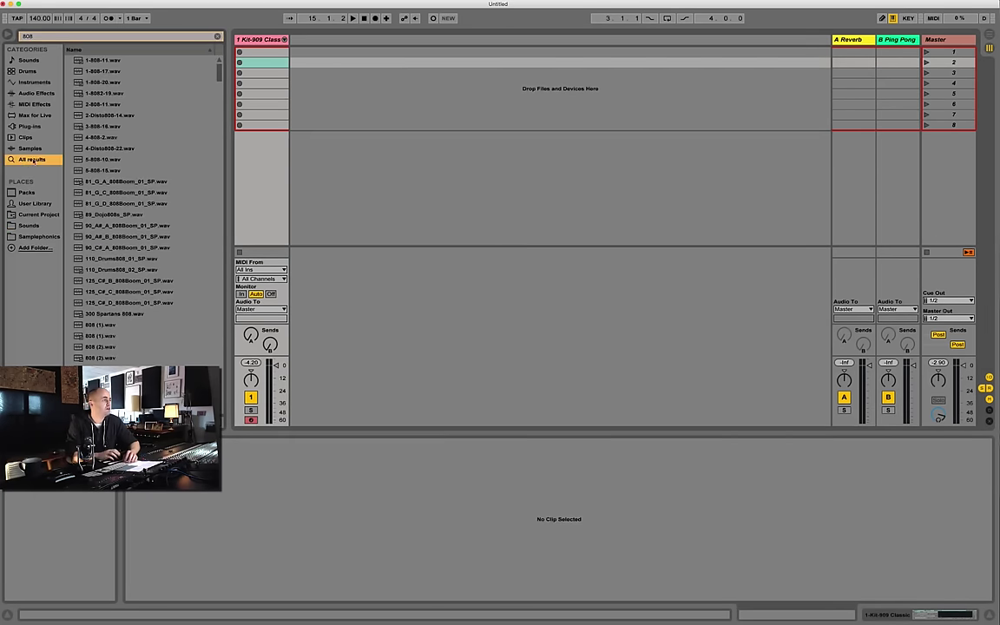
{"action": "left_click", "coordinate": [27, 72]}
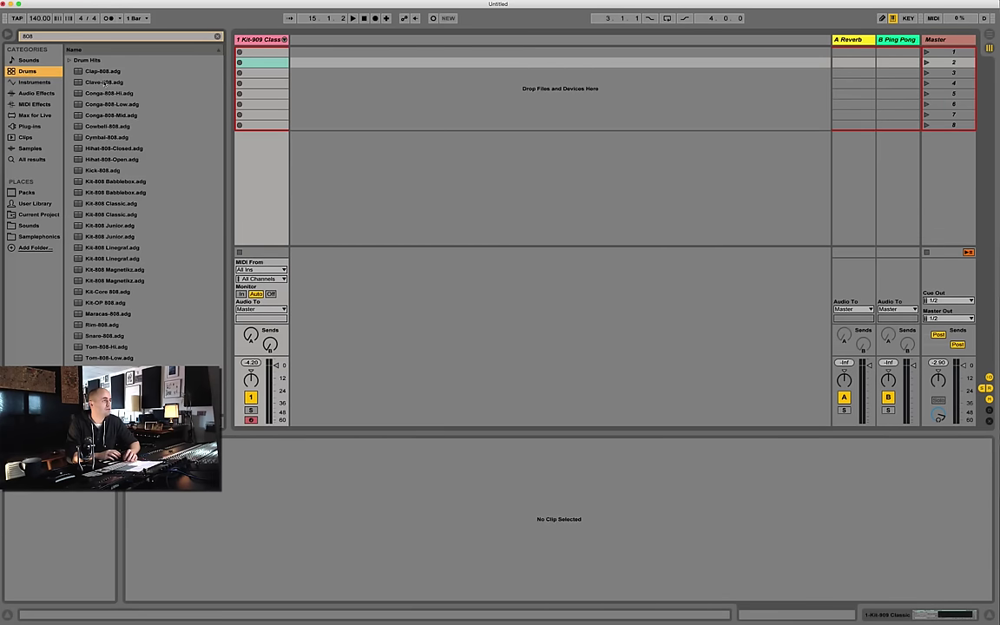
{"action": "left_click", "coordinate": [96, 170]}
{"action": "left_click_drag", "start_coordinate": [281, 83], "coordinate": [280, 83]}
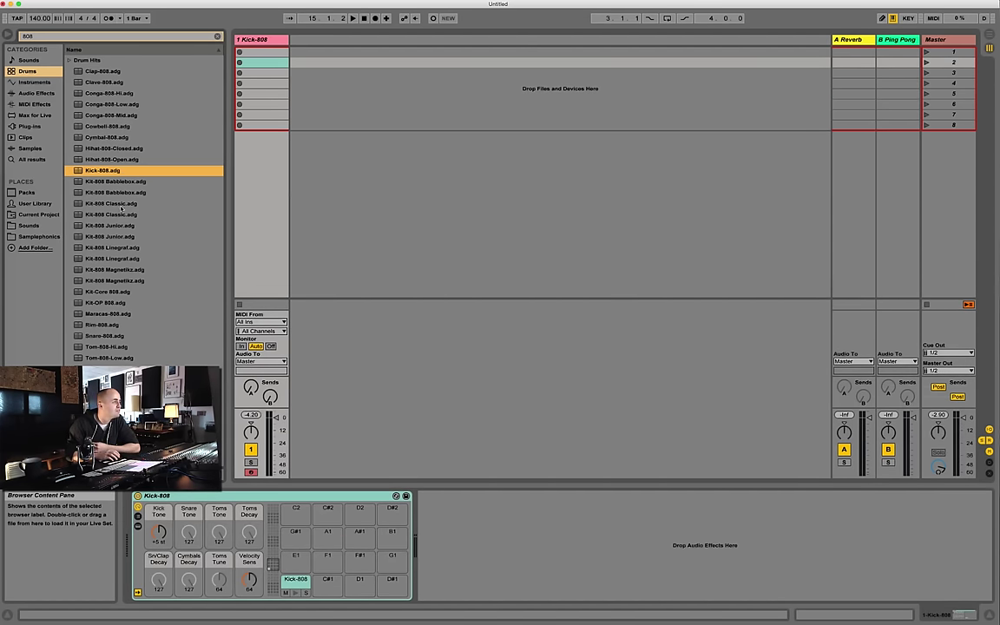
{"action": "left_click_drag", "start_coordinate": [111, 217], "coordinate": [246, 186]}
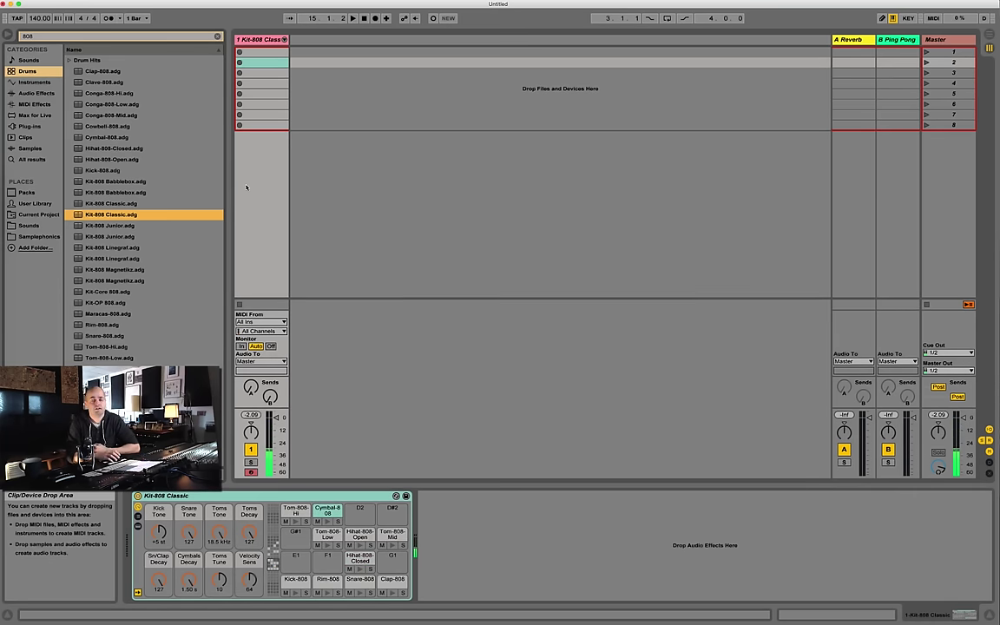
- Create a clip in the 808 track's first slot with a Kick-808 on beat 1.1 and a Snare-808 on beat 1.3
{"action": "left_click", "coordinate": [265, 52]}
{"action": "double_click", "coordinate": [265, 52]}
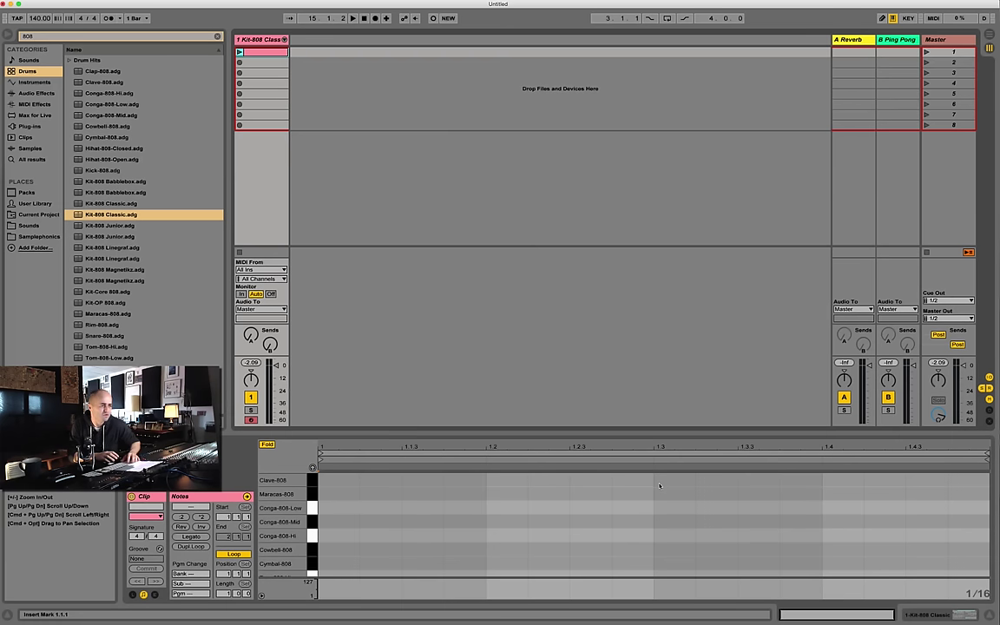
{"action": "scroll", "coordinate": [346, 567], "scroll_direction": "down", "scroll_amount": 5}
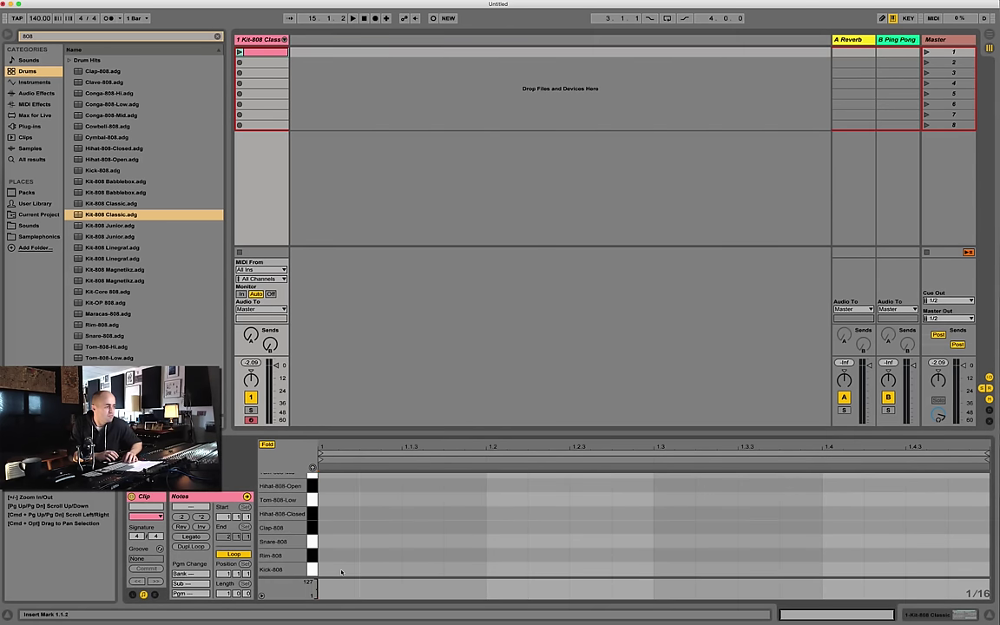
{"action": "double_click", "coordinate": [341, 570]}
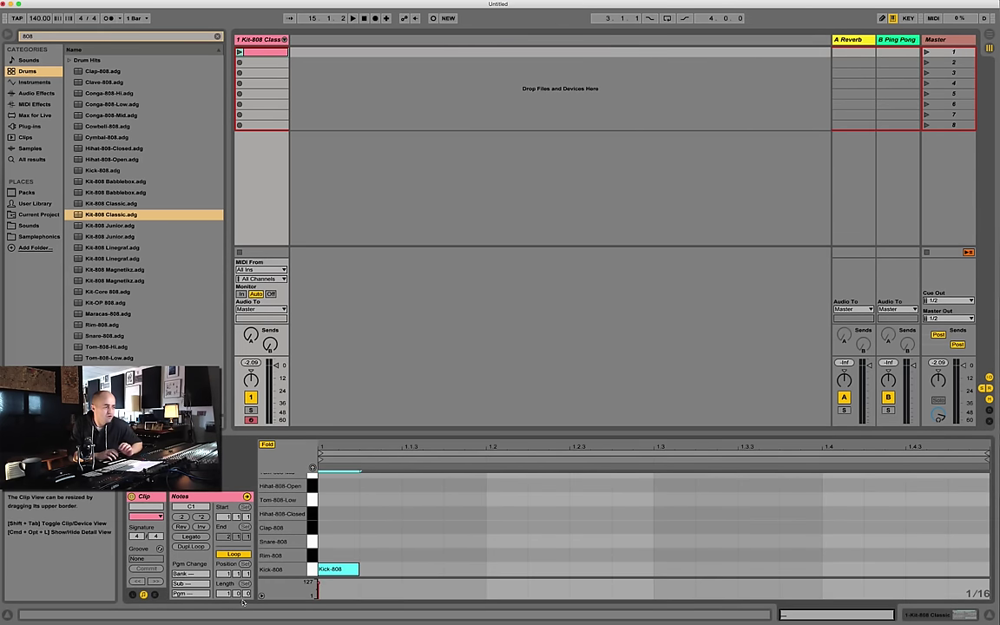
{"action": "double_click", "coordinate": [677, 542]}
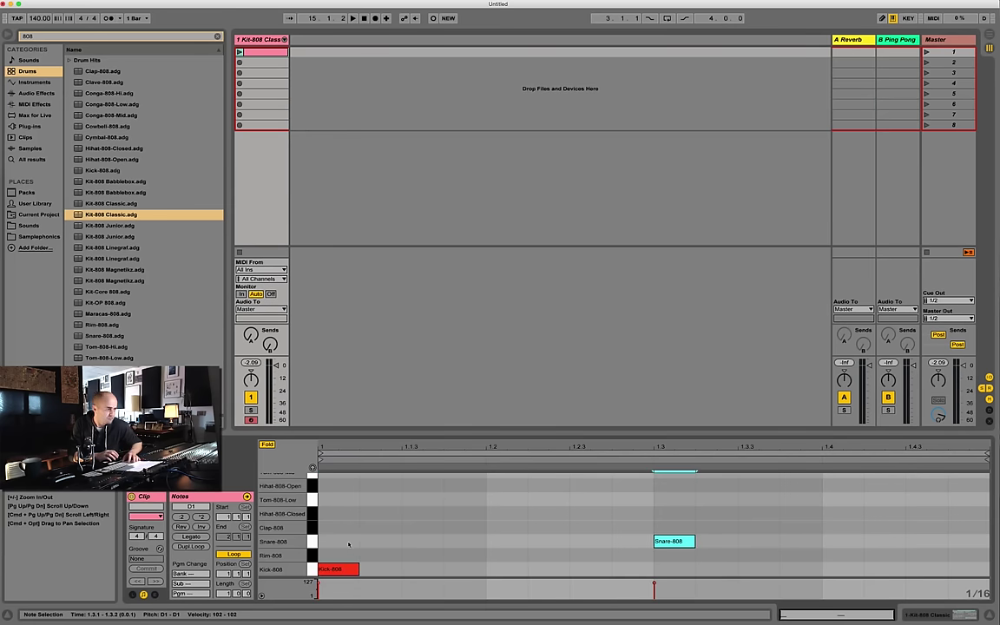
- Add Hihat-808-Closed notes on the off-beats at 1.1.3, 1.2.3, 1.3.3 and 1.4.3
{"action": "double_click", "coordinate": [424, 514]}
{"action": "double_click", "coordinate": [596, 516]}
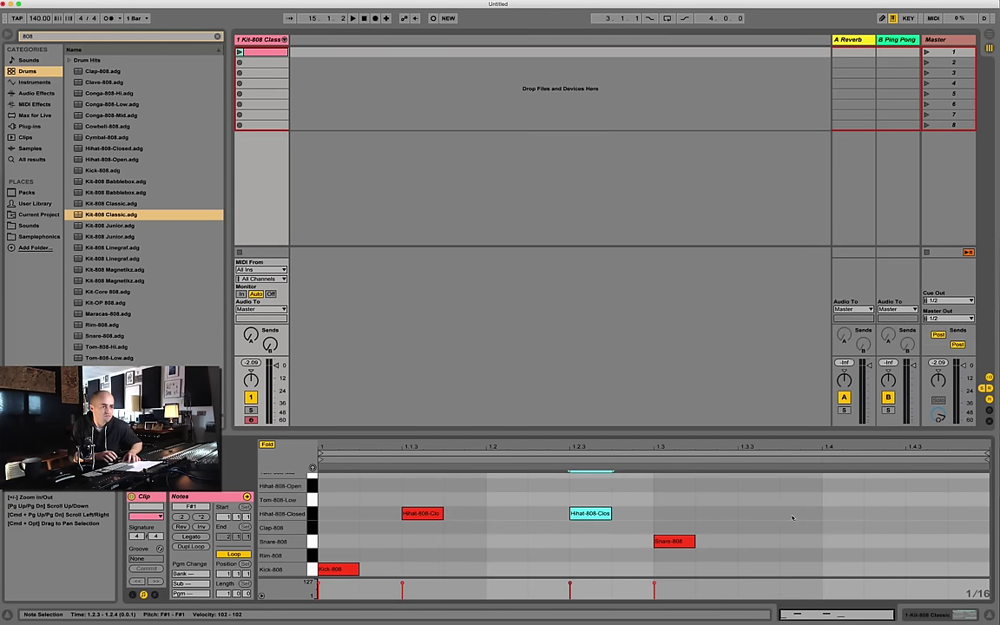
{"action": "double_click", "coordinate": [764, 514]}
{"action": "double_click", "coordinate": [924, 514]}
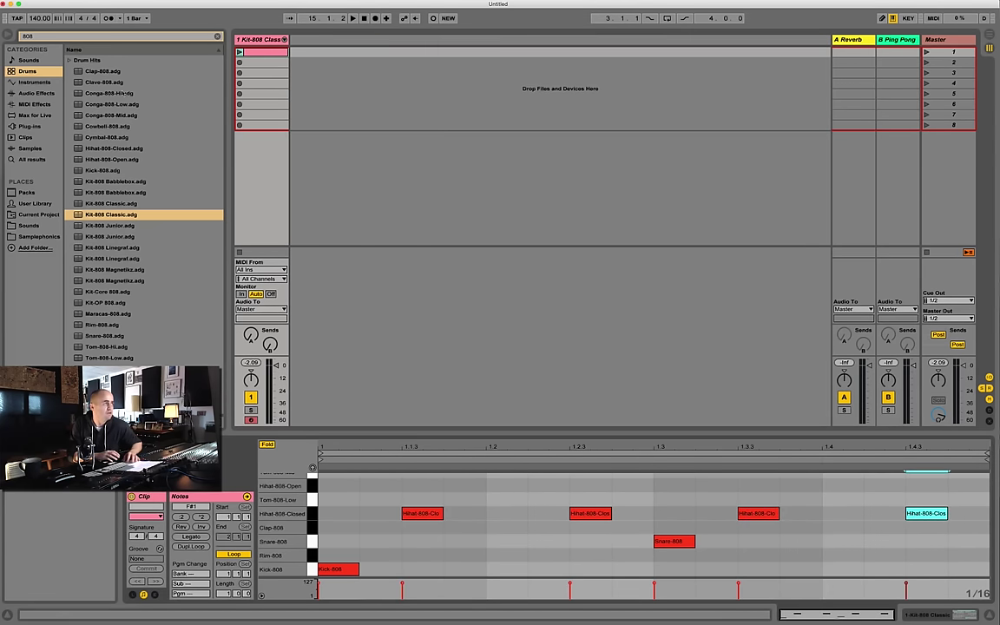
- Launch the 808 clip to audition it, and move the beat 1.3 hit from Snare-808 to Clap-808
{"action": "left_click", "coordinate": [239, 53]}
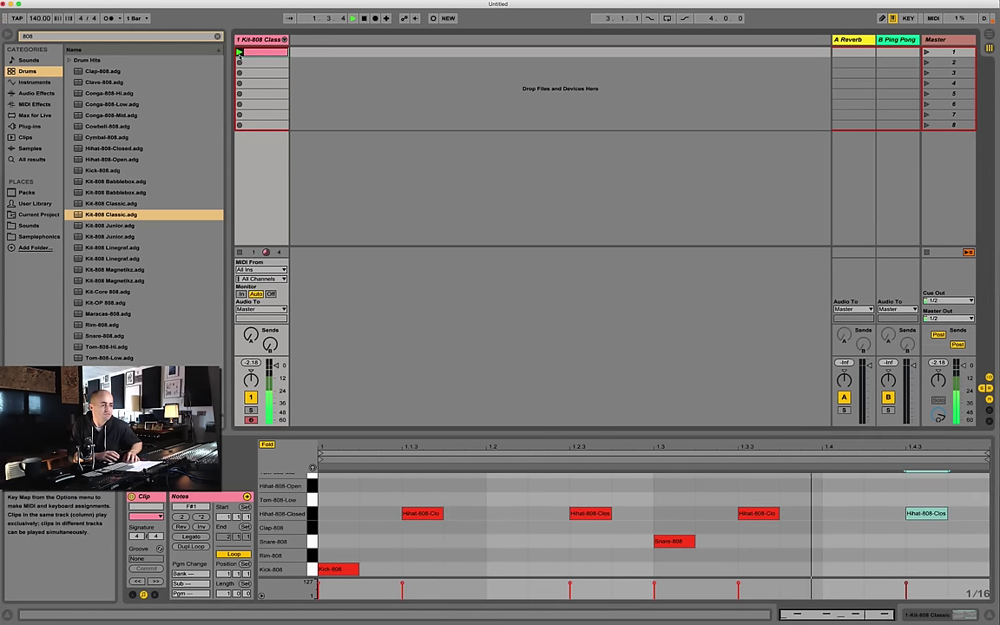
{"action": "left_click_drag", "start_coordinate": [676, 541], "coordinate": [677, 527]}
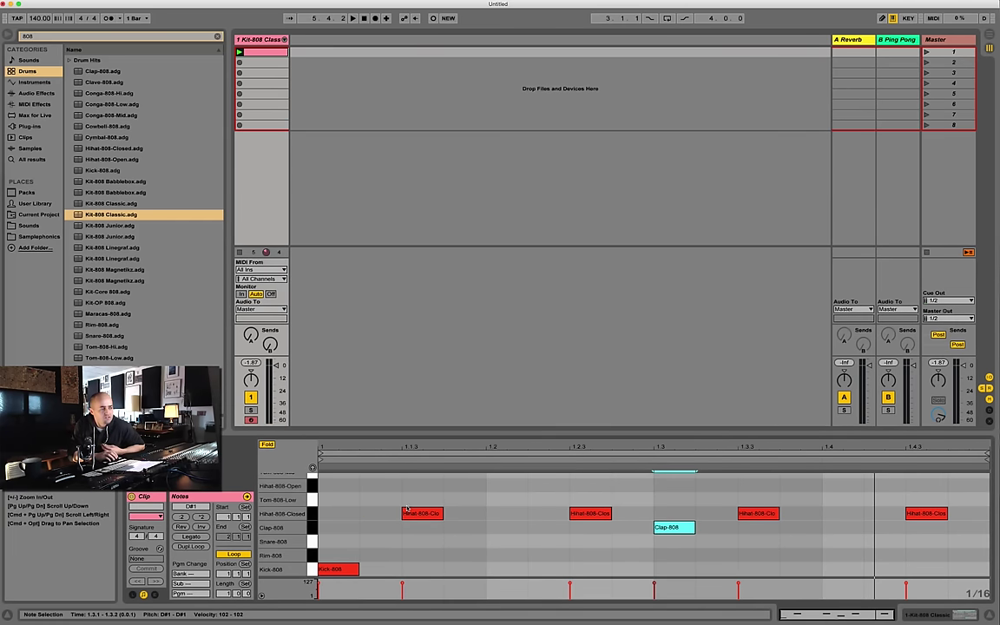
- Audition the loop's four off-beat closed hi-hats against a 1/8 note grid, and return the grid to 1/16
{"action": "right_click", "coordinate": [826, 532]}
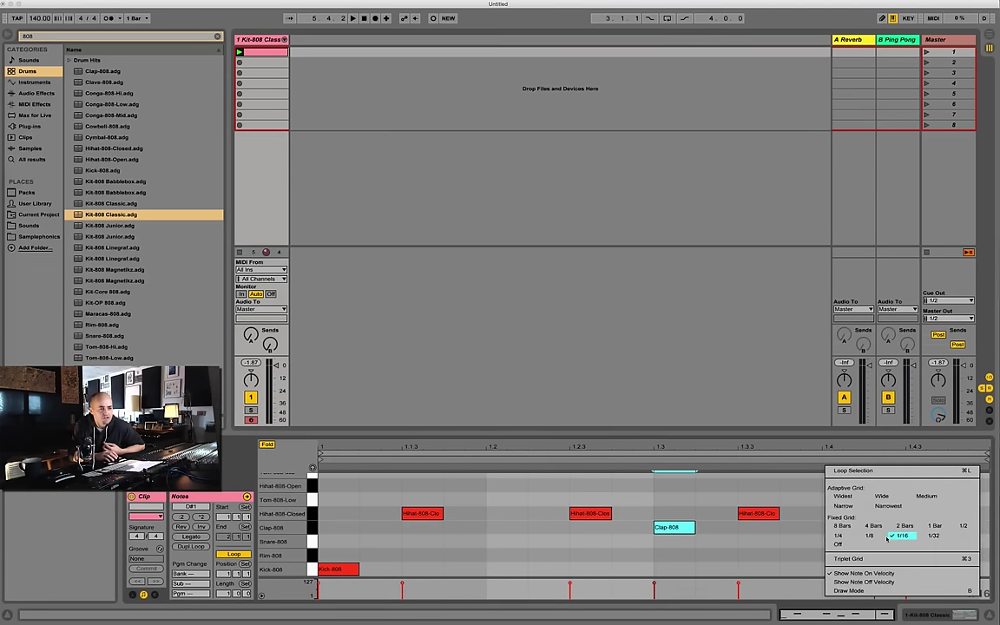
{"action": "left_click", "coordinate": [903, 536]}
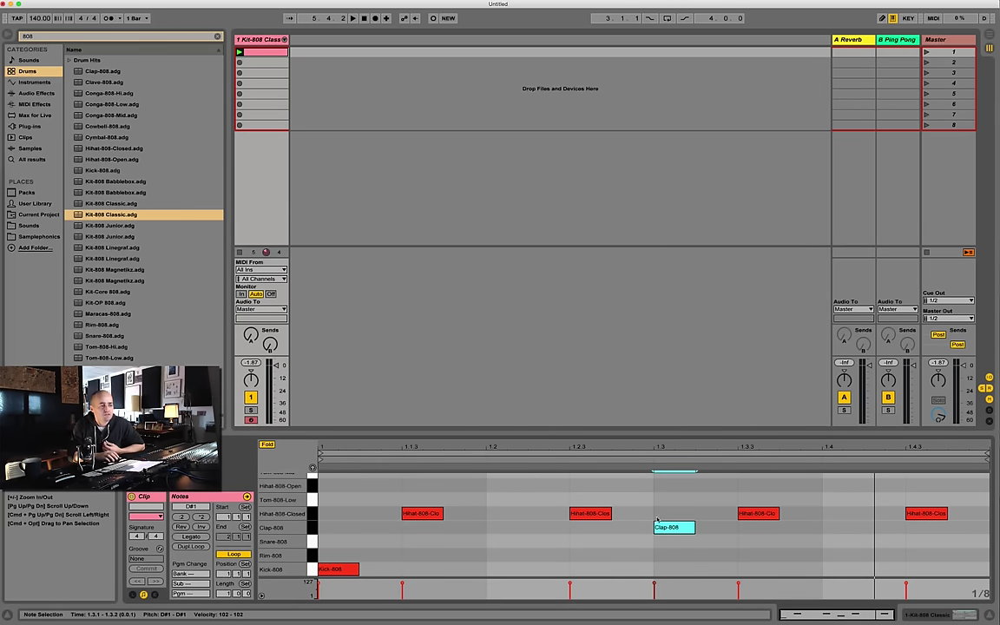
{"action": "key", "text": "space"}
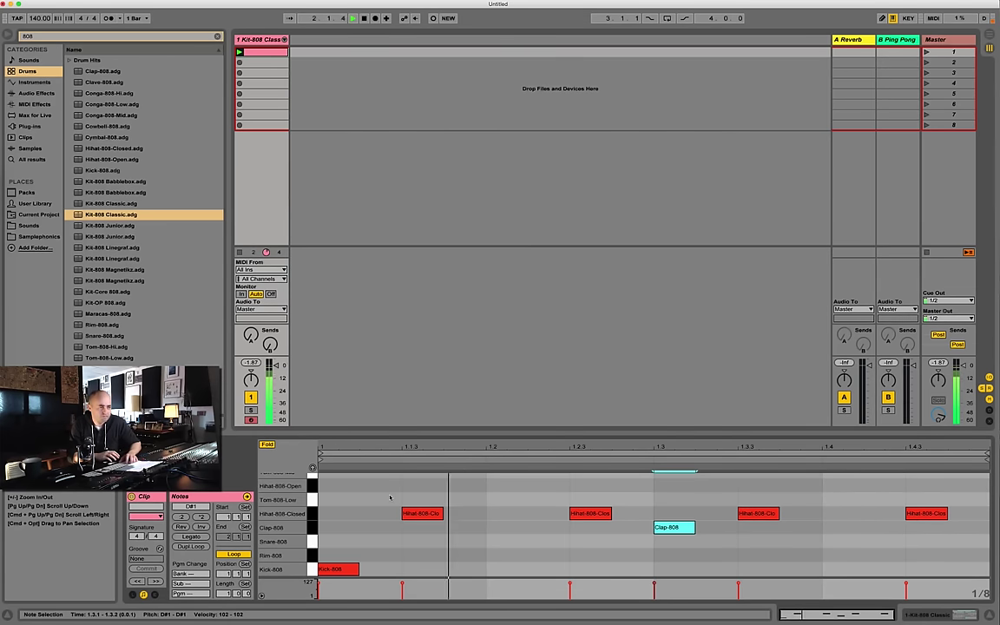
{"action": "left_click_drag", "start_coordinate": [391, 498], "coordinate": [929, 518]}
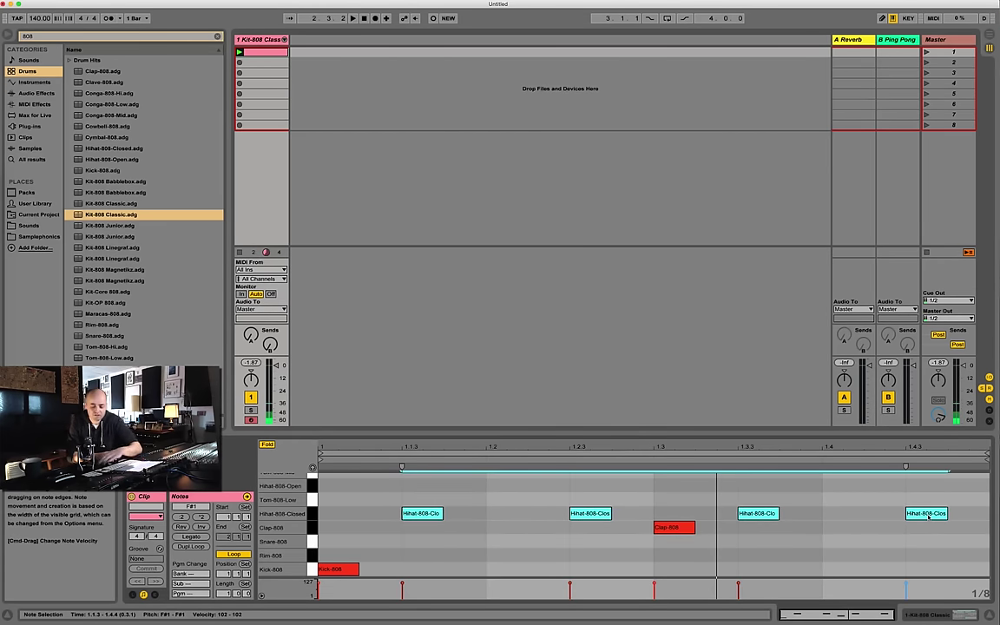
{"action": "key", "text": "0"}
{"action": "key", "text": "space"}
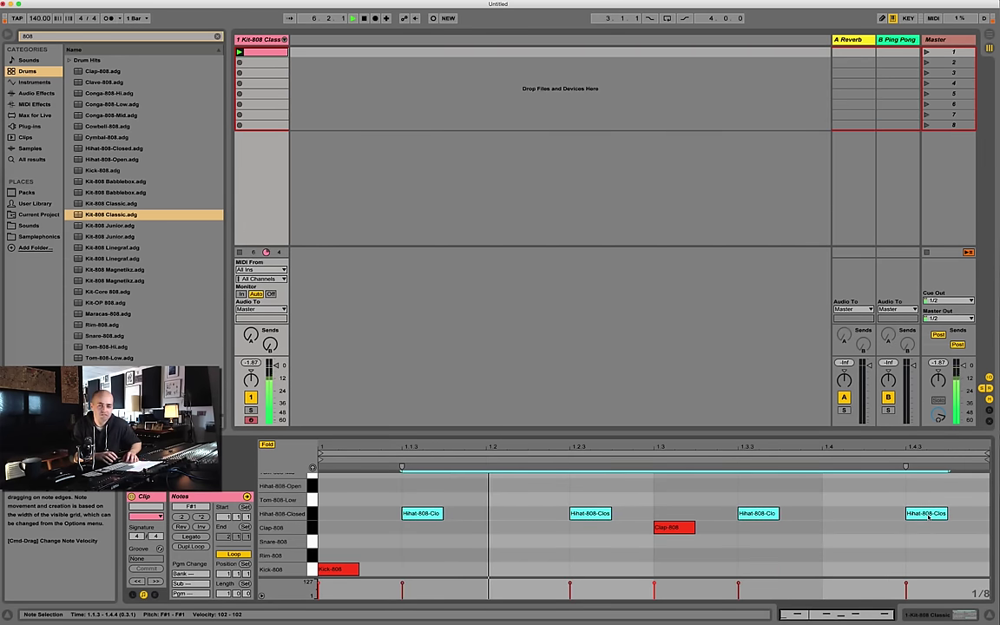
{"action": "key", "text": "space"}
{"action": "right_click", "coordinate": [982, 597]}
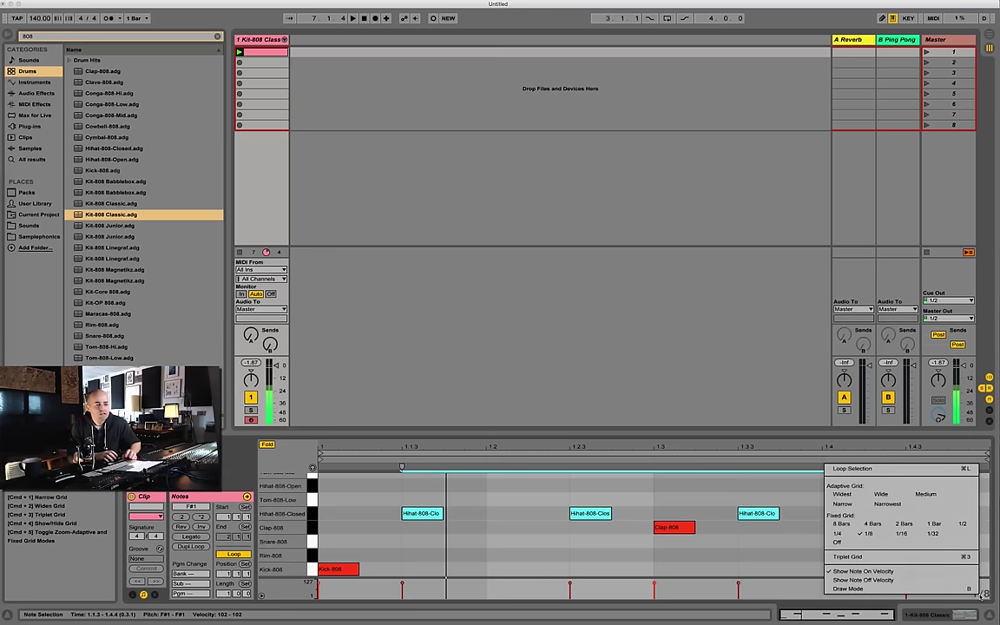
{"action": "left_click", "coordinate": [904, 534]}
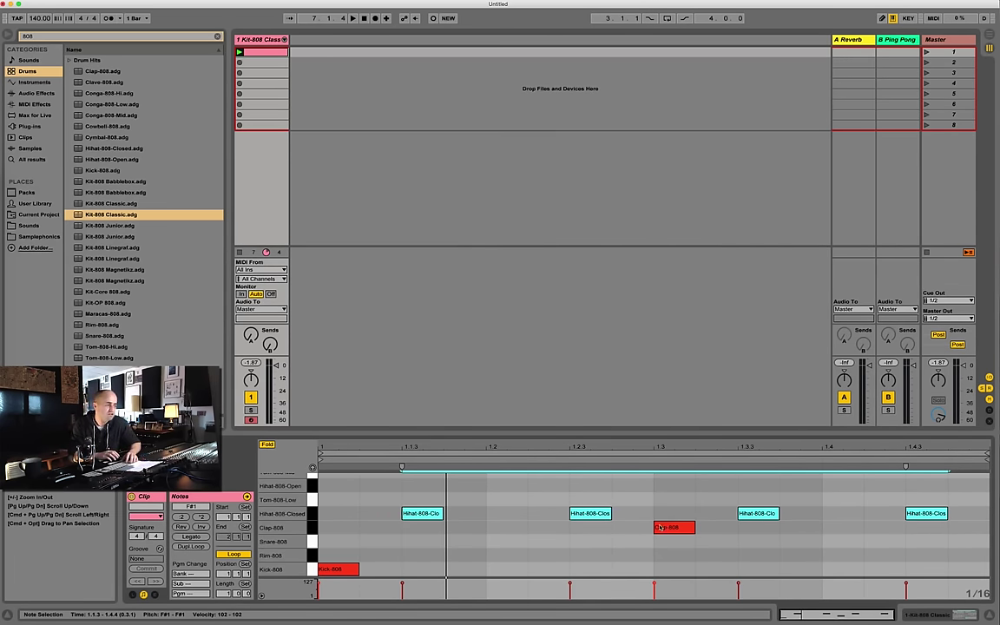
- Shift the Hihat-808-Closed note at 1.2.3 one sixteenth earlier to 1.2.2
{"action": "scroll", "coordinate": [620, 525], "scroll_direction": "up", "scroll_amount": 2}
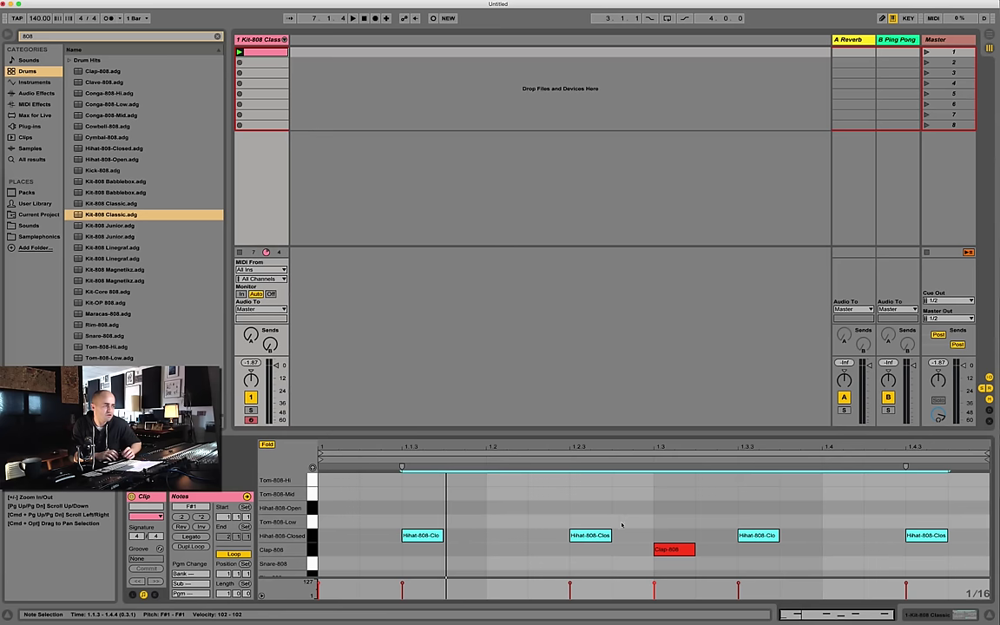
{"action": "scroll", "coordinate": [598, 543], "scroll_direction": "down", "scroll_amount": 2}
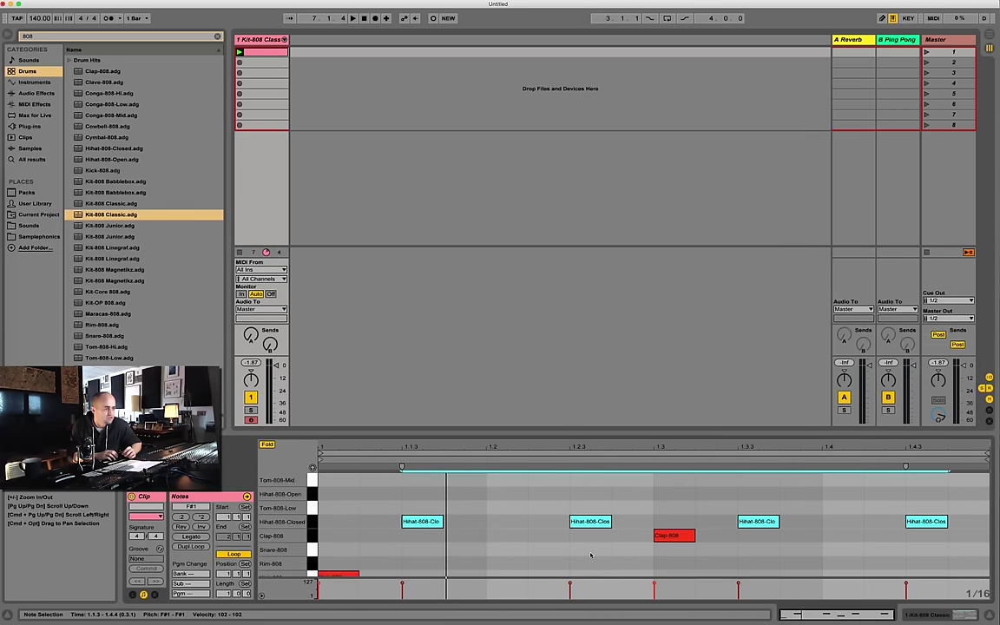
{"action": "left_click", "coordinate": [600, 514]}
{"action": "left_click_drag", "start_coordinate": [599, 514], "coordinate": [557, 514]}
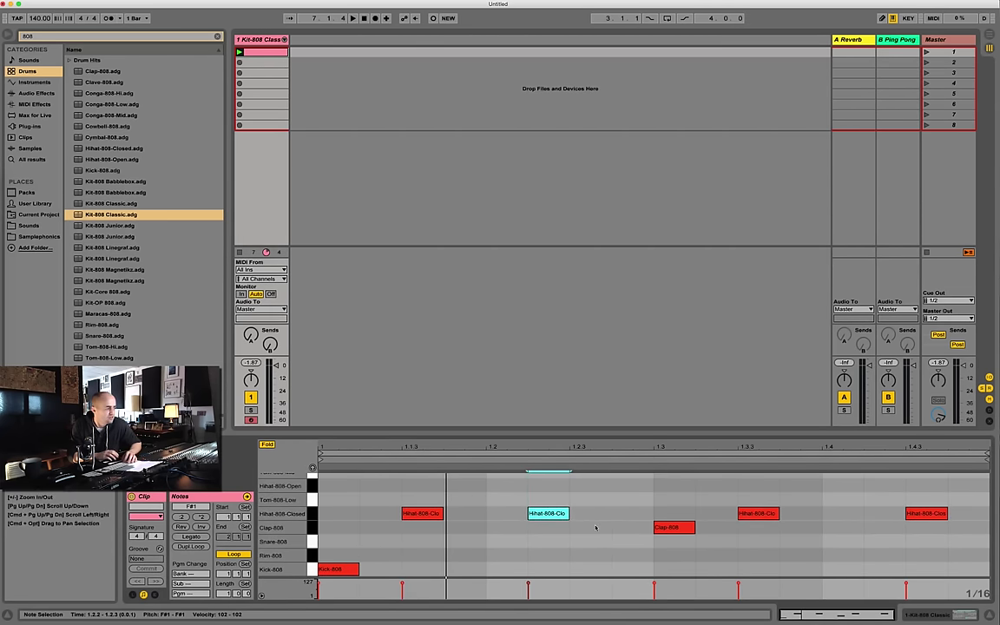
- Add a Rim-808 note at 1.2.4 and play the loop to audition it
{"action": "double_click", "coordinate": [631, 552]}
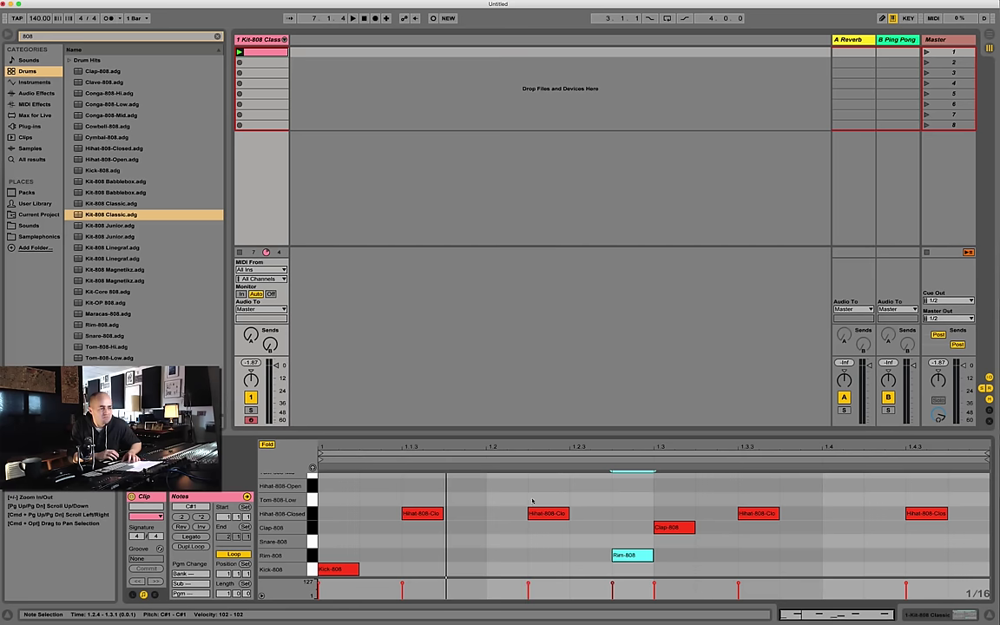
{"action": "key", "text": "space"}
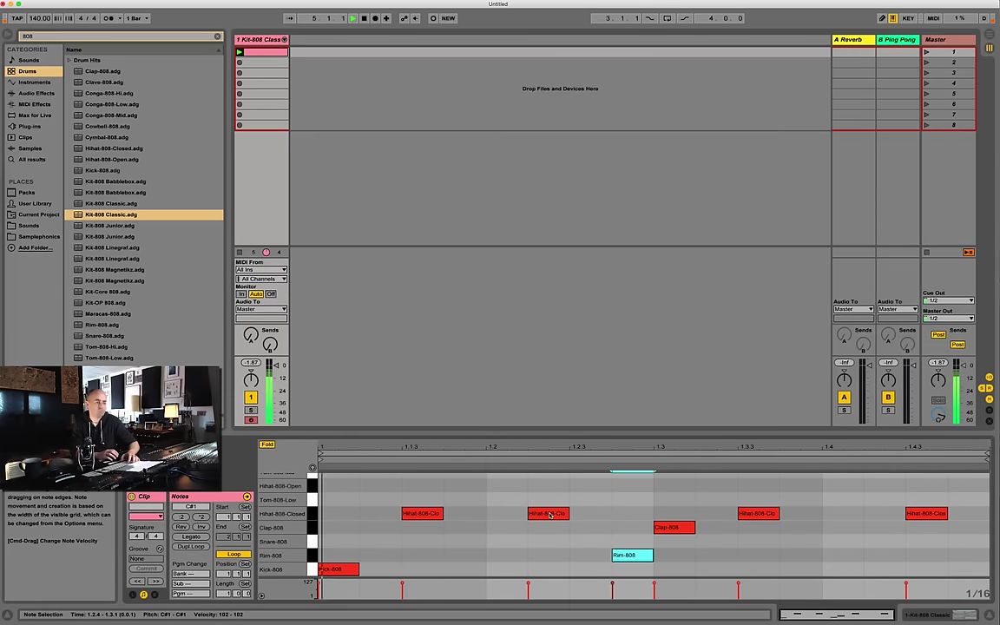
{"action": "key", "text": "space"}
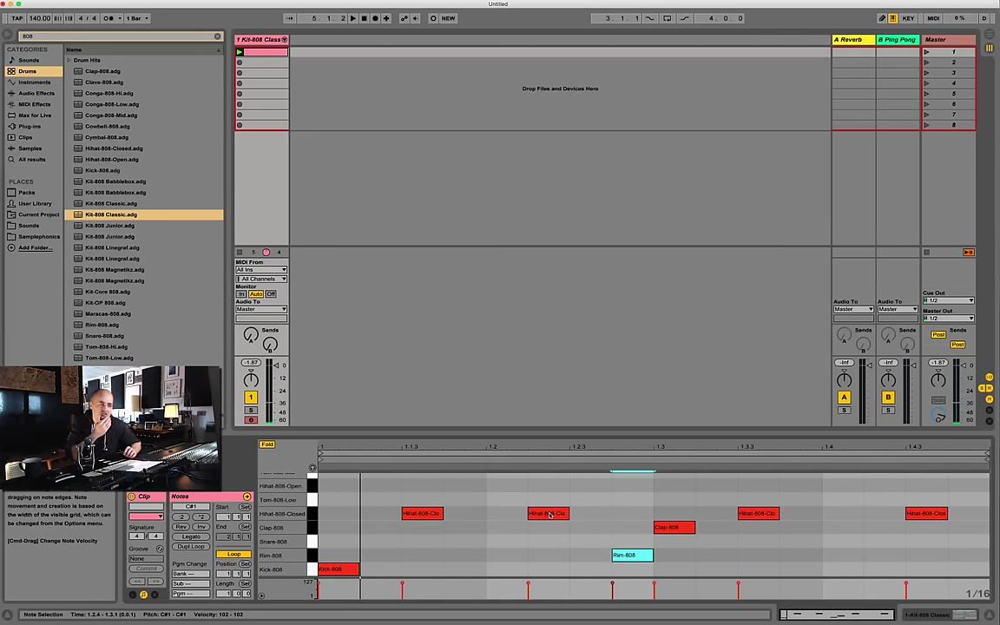
- Move the closed hi-hat from 1.2.2 back to 1.2.3 and play the loop
{"action": "left_click_drag", "start_coordinate": [358, 512], "coordinate": [904, 514]}
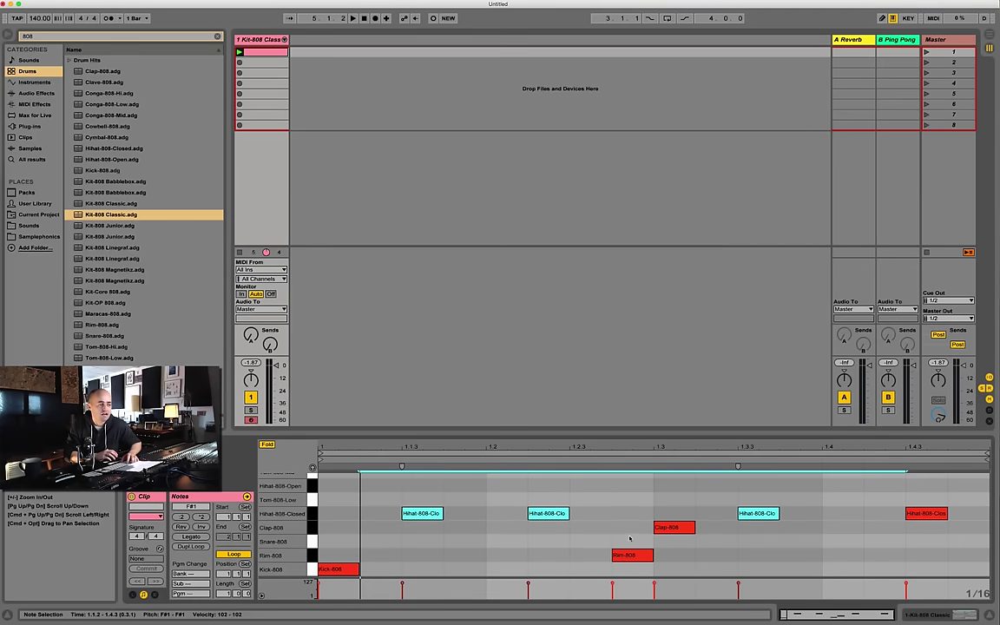
{"action": "left_click", "coordinate": [563, 520]}
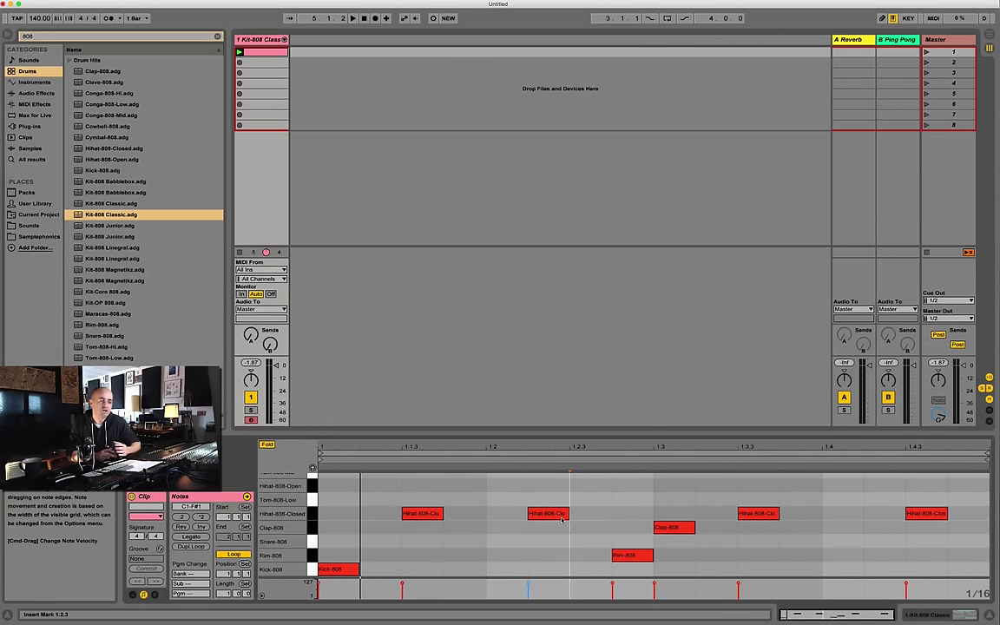
{"action": "left_click_drag", "start_coordinate": [561, 515], "coordinate": [604, 514]}
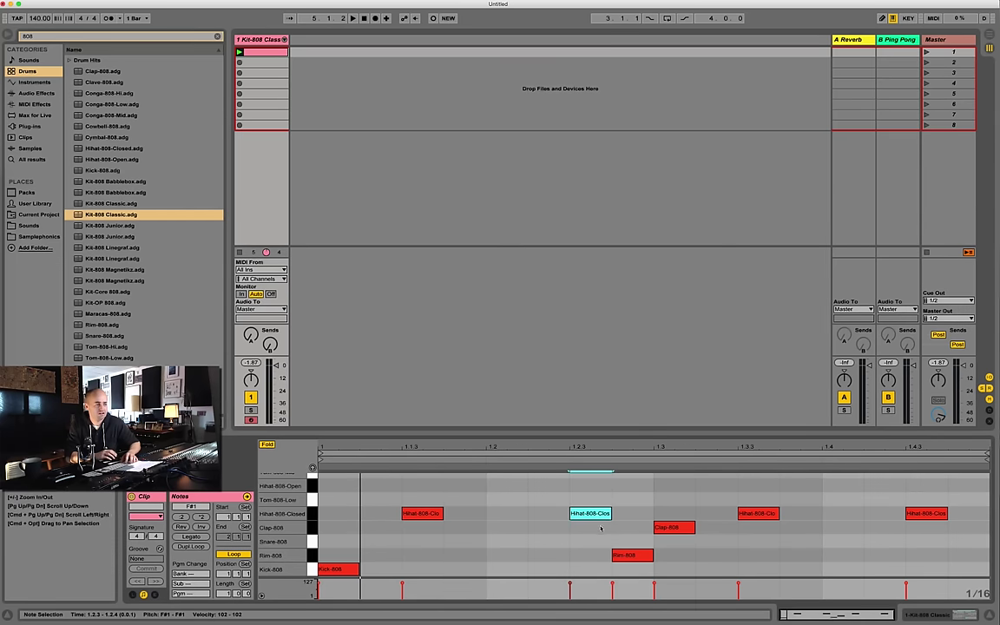
{"action": "key", "text": "space"}
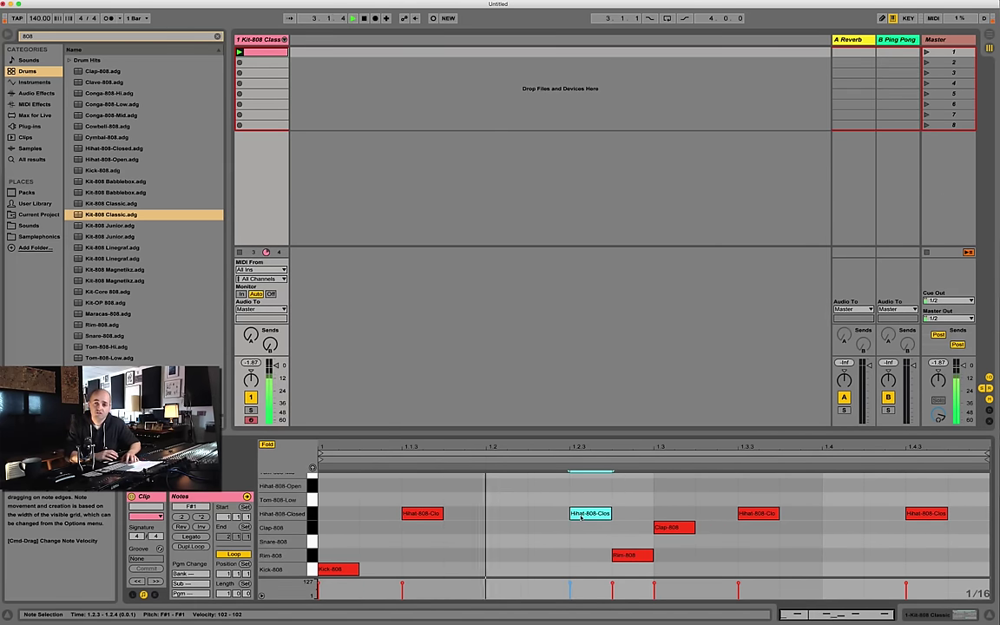
- Try the closed hi-hat at 1.2.2 and 1.2.4 and the rim at 1.2.3, and return them to 1.2.3 and 1.2.4
{"action": "left_click_drag", "start_coordinate": [581, 518], "coordinate": [550, 518]}
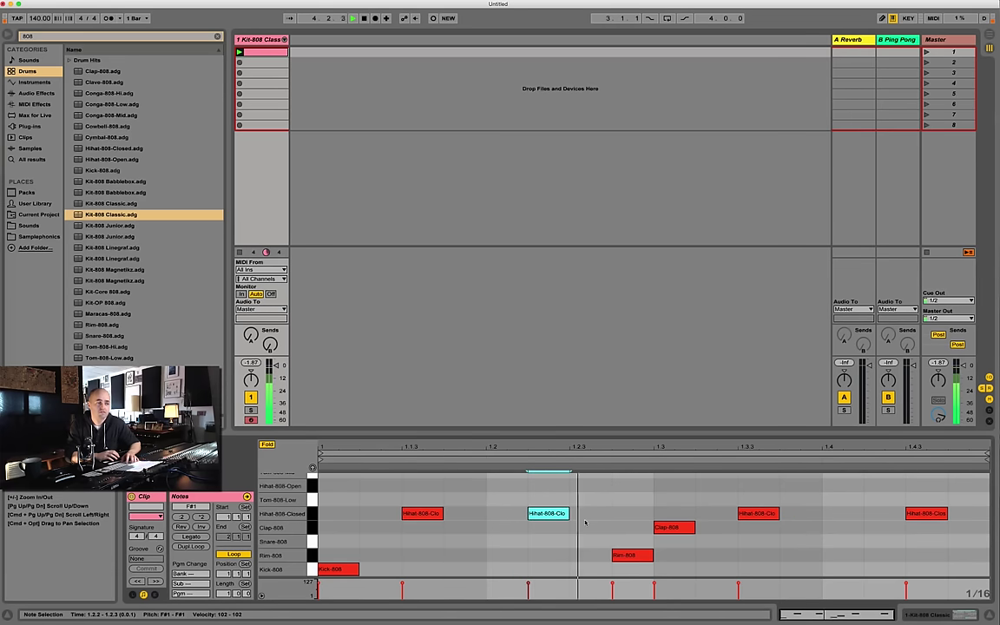
{"action": "left_click_drag", "start_coordinate": [562, 514], "coordinate": [646, 515]}
{"action": "left_click_drag", "start_coordinate": [635, 558], "coordinate": [592, 558]}
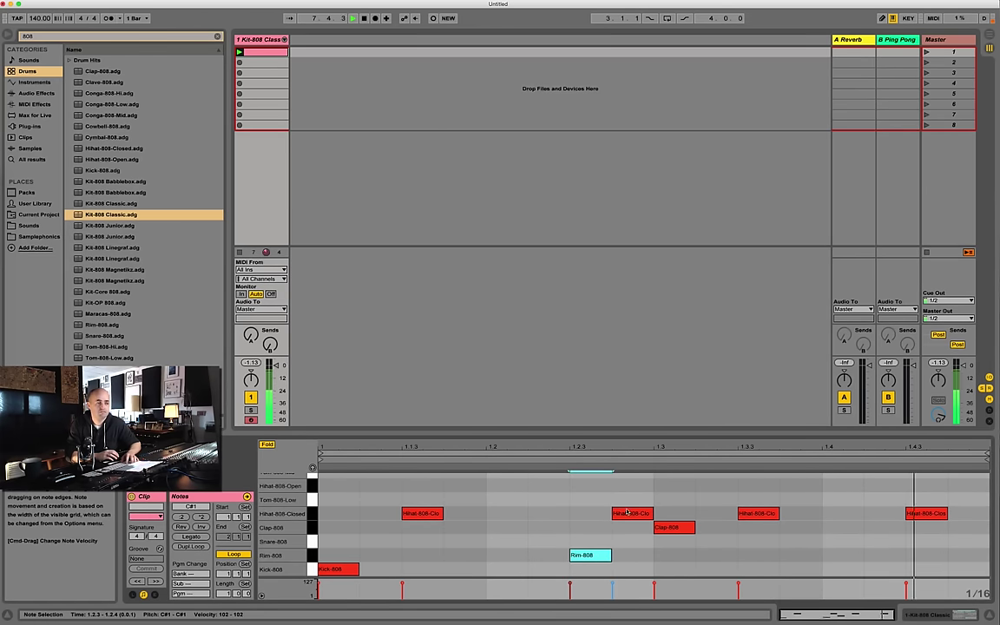
{"action": "left_click_drag", "start_coordinate": [633, 513], "coordinate": [591, 514]}
{"action": "left_click_drag", "start_coordinate": [592, 557], "coordinate": [635, 560]}
{"action": "key", "text": "space"}
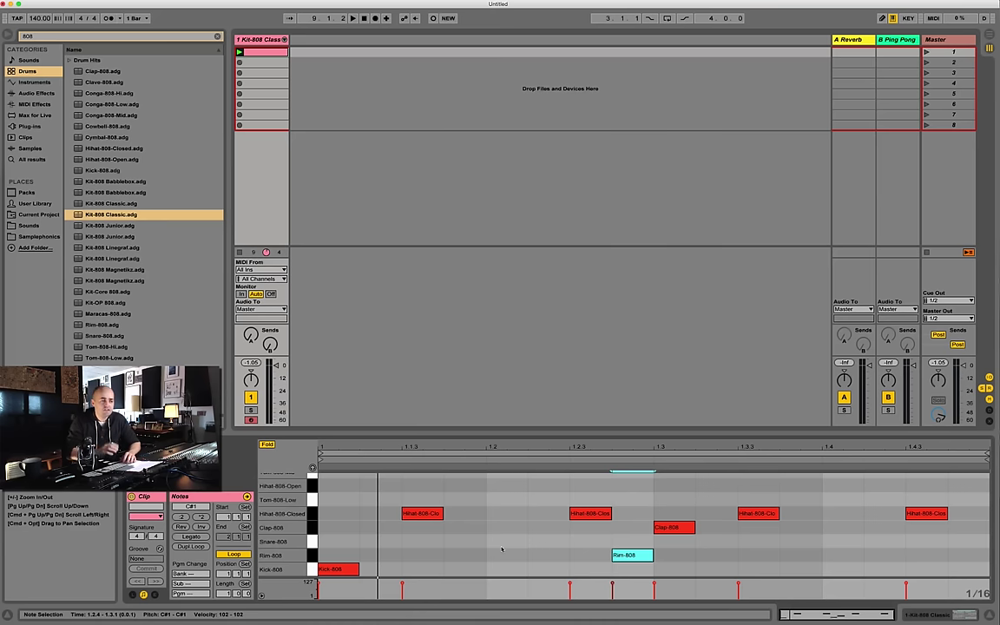
{"action": "left_click_drag", "start_coordinate": [590, 513], "coordinate": [548, 513]}
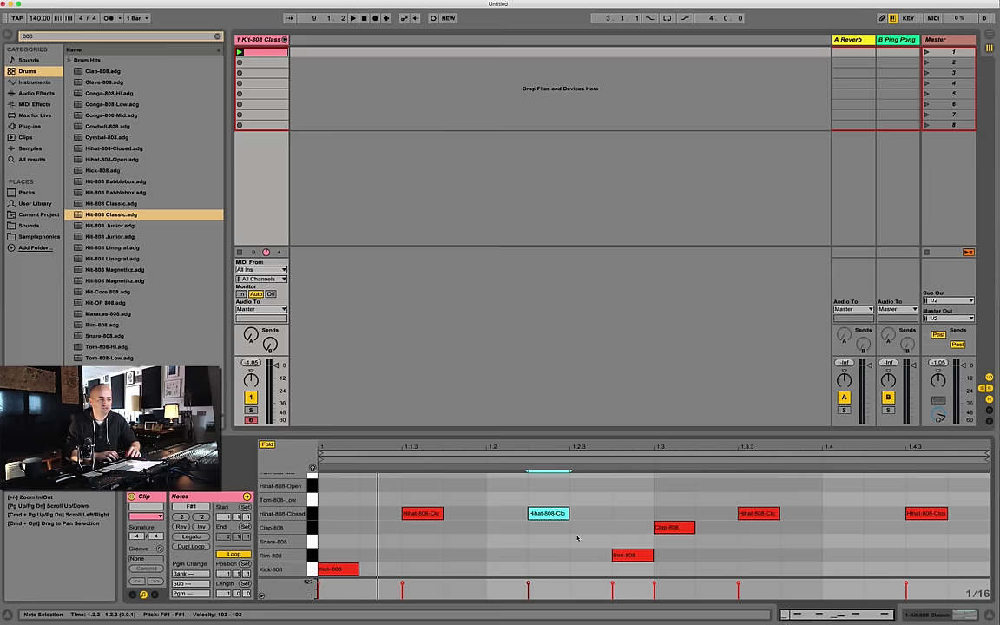
{"action": "left_click_drag", "start_coordinate": [557, 516], "coordinate": [599, 515]}
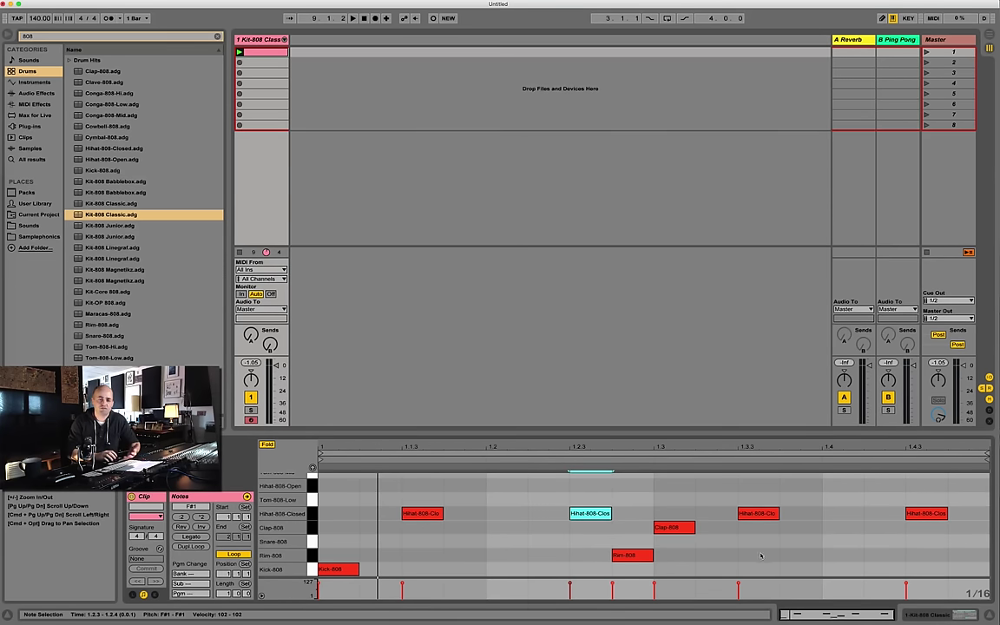
- Search for "hi hat", load A-HiHat 1 Closed A and E-HiHat 5 Closed into a Drum Rack on a second track, and create its first-slot clip
{"action": "left_click", "coordinate": [65, 37]}
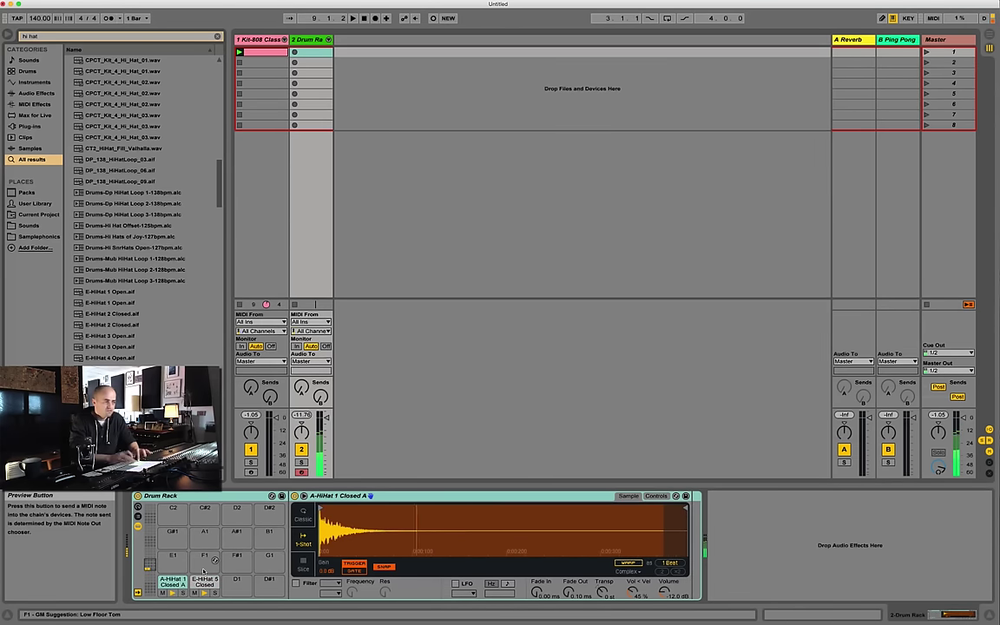
{"action": "scroll", "coordinate": [127, 236], "scroll_direction": "up", "scroll_amount": 10}
{"action": "scroll", "coordinate": [127, 236], "scroll_direction": "up", "scroll_amount": 10}
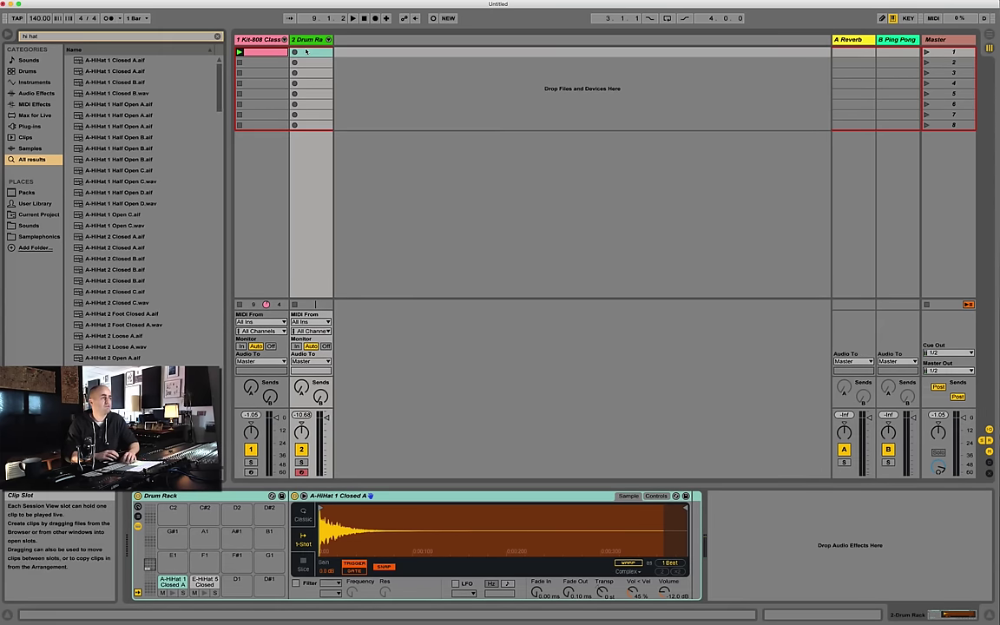
{"action": "double_click", "coordinate": [307, 52]}
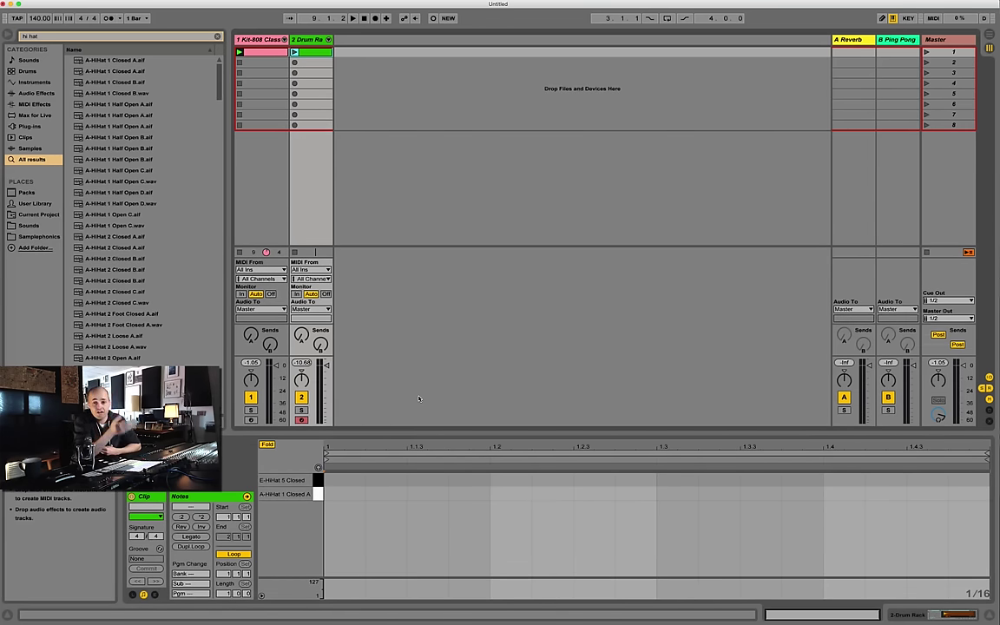
- Enter sixteenths of one A-HiHat 1 Closed A and two E-HiHat 5 Closed, three times from 1.1.1, and shorten the loop to three sixteenths
{"action": "double_click", "coordinate": [338, 495]}
{"action": "double_click", "coordinate": [387, 479]}
{"action": "double_click", "coordinate": [427, 479]}
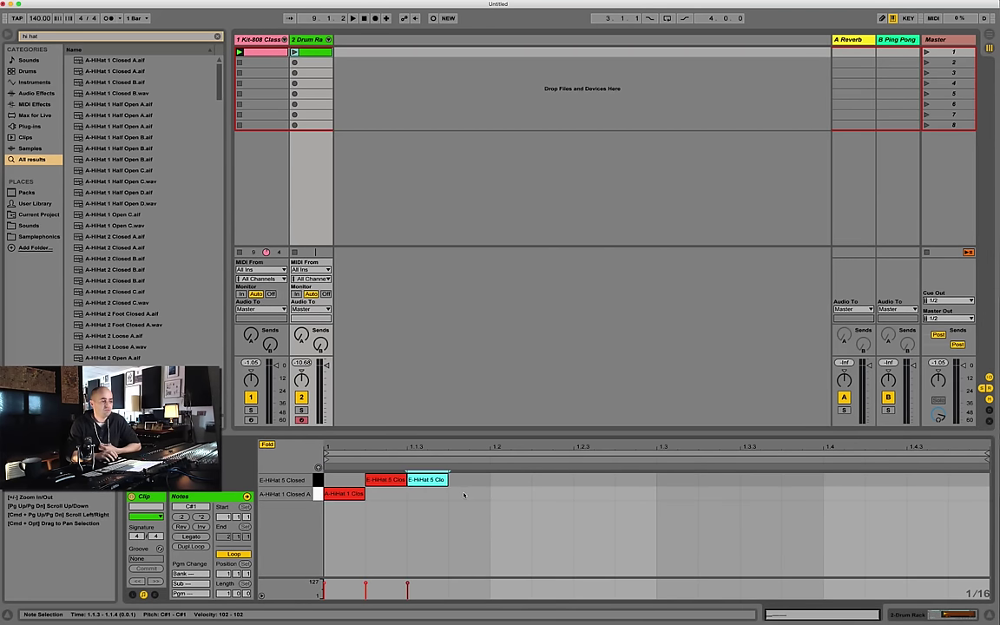
{"action": "double_click", "coordinate": [467, 494]}
{"action": "double_click", "coordinate": [511, 479]}
{"action": "double_click", "coordinate": [552, 479]}
{"action": "double_click", "coordinate": [594, 493]}
{"action": "double_click", "coordinate": [635, 479]}
{"action": "left_click", "coordinate": [674, 482]}
{"action": "key", "text": "Right"}
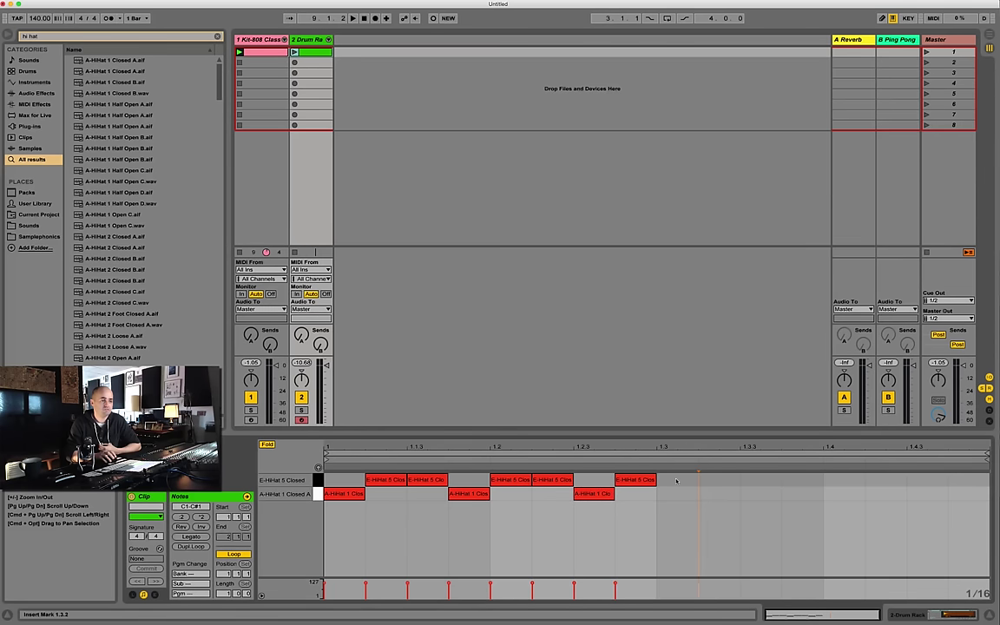
{"action": "double_click", "coordinate": [678, 480]}
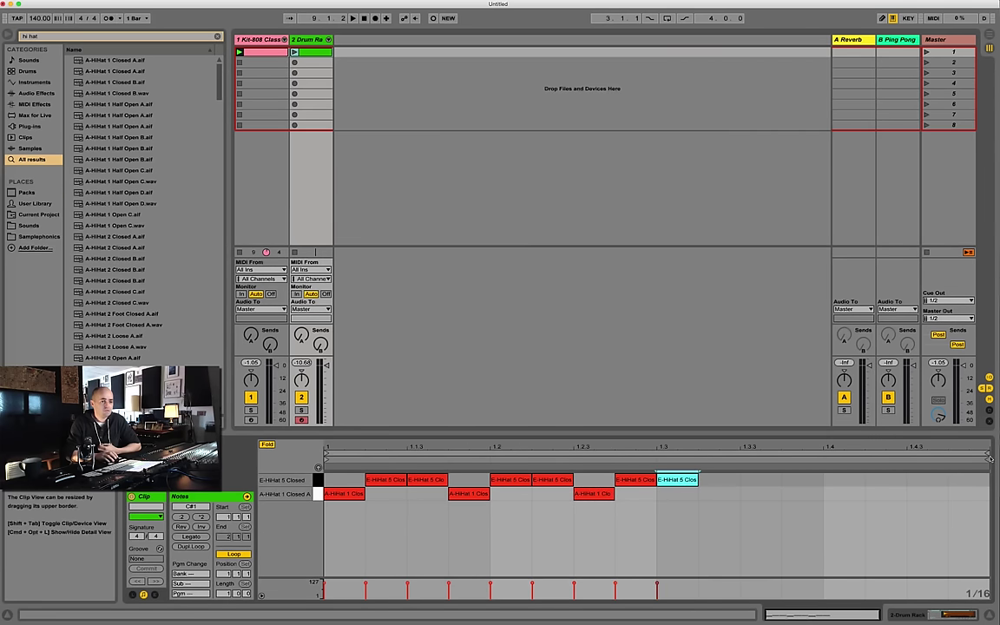
{"action": "left_click_drag", "start_coordinate": [988, 455], "coordinate": [449, 494]}
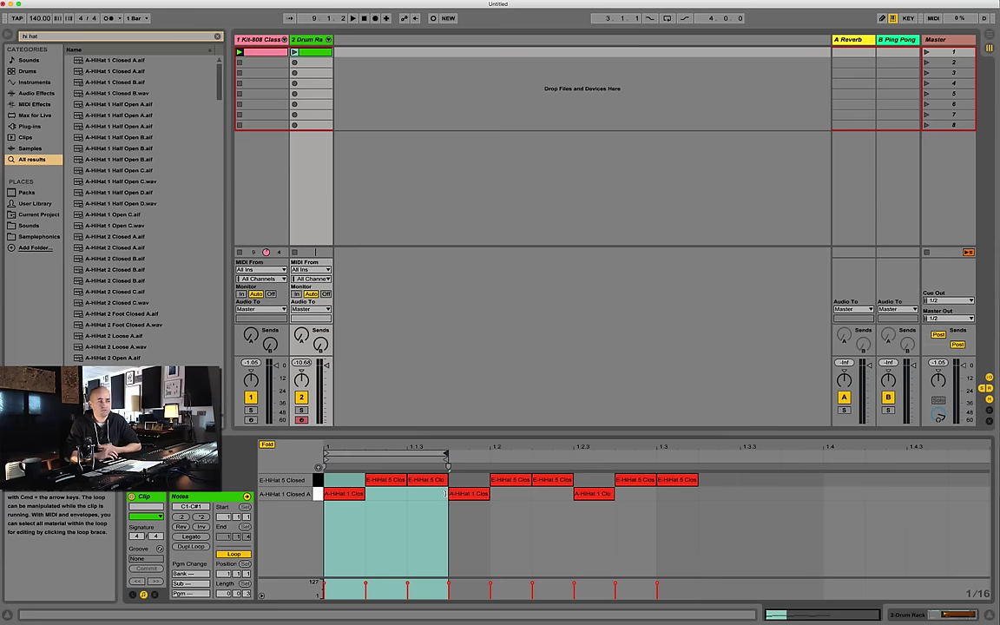
- Delete all Hihat-808-Closed notes from the 808 clip, and launch the Drum Rack clip alongside it at -3.0 dB track volume
{"action": "left_click", "coordinate": [268, 55]}
{"action": "left_click_drag", "start_coordinate": [375, 493], "coordinate": [938, 518]}
{"action": "key", "text": "Delete"}
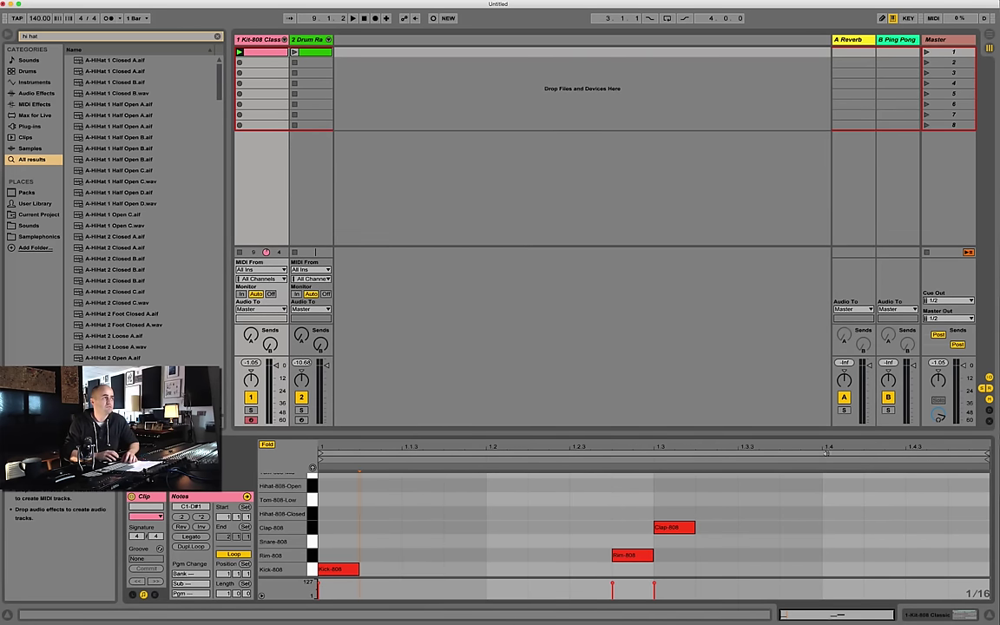
{"action": "left_click", "coordinate": [295, 52]}
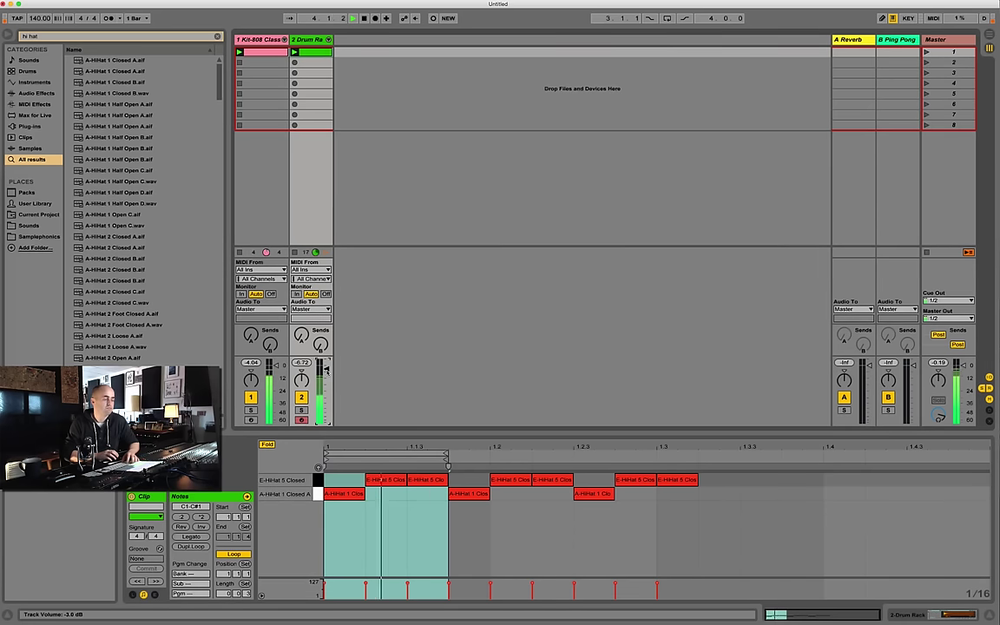
- Delete and re-enter the E-HiHat 5 Closed note at 1.1.2, and lower its velocity to 61
{"action": "left_click", "coordinate": [395, 480]}
{"action": "key", "text": "Delete"}
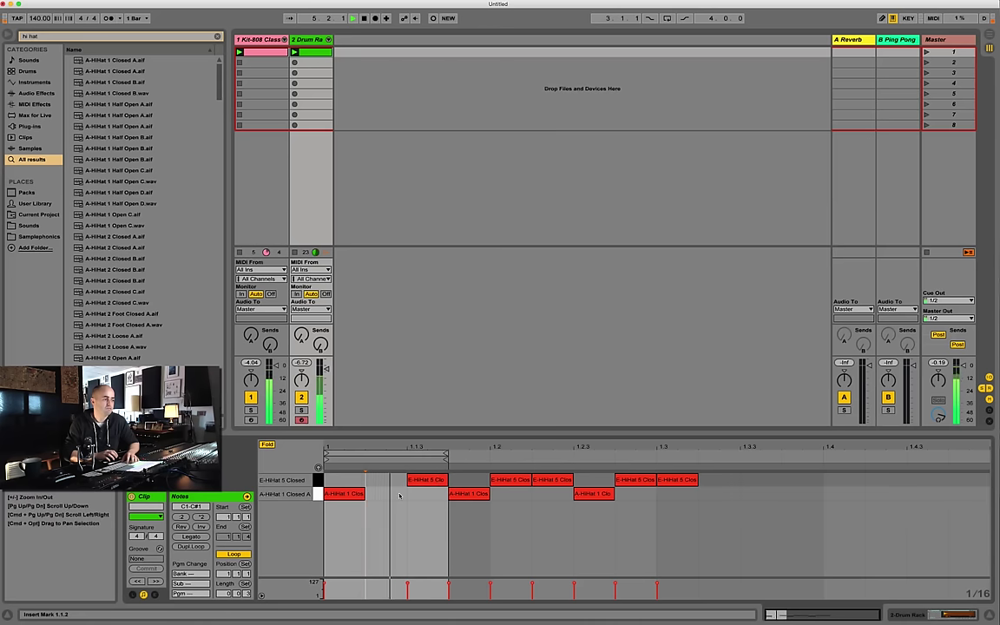
{"action": "left_click", "coordinate": [390, 482]}
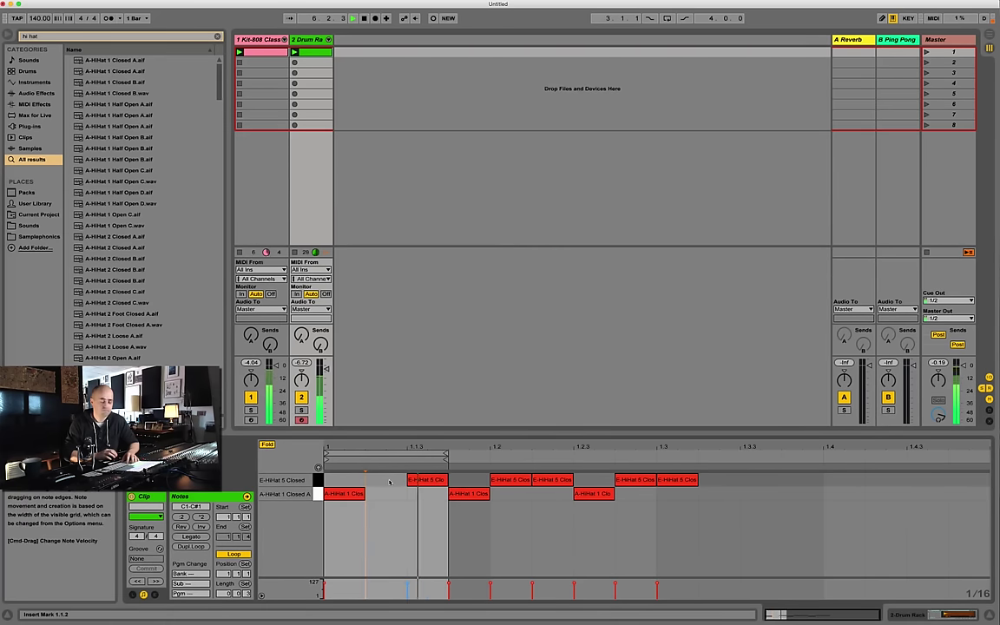
{"action": "double_click", "coordinate": [389, 480]}
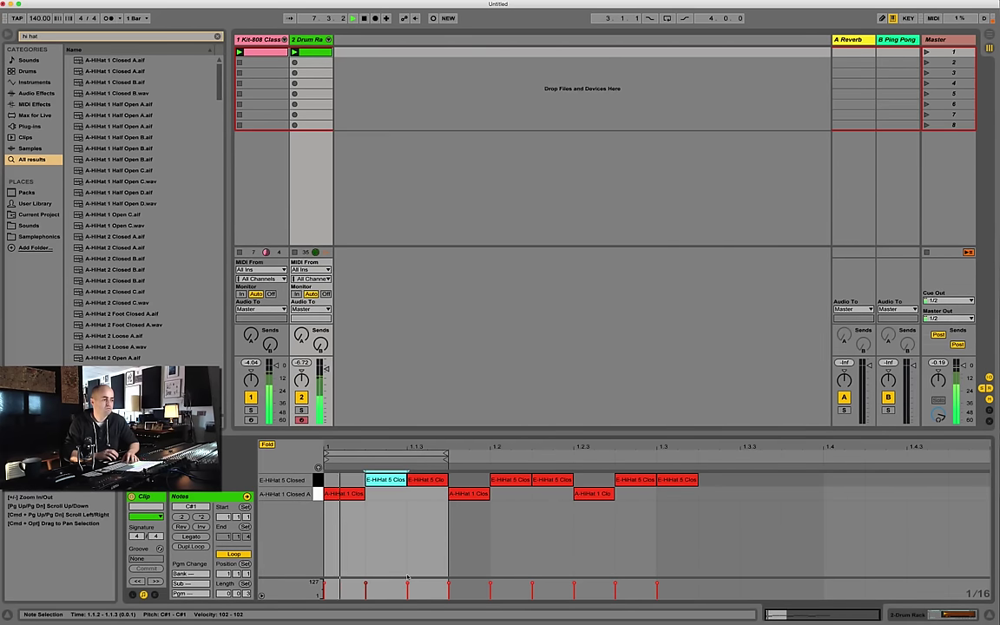
{"action": "left_click_drag", "start_coordinate": [408, 585], "coordinate": [365, 590]}
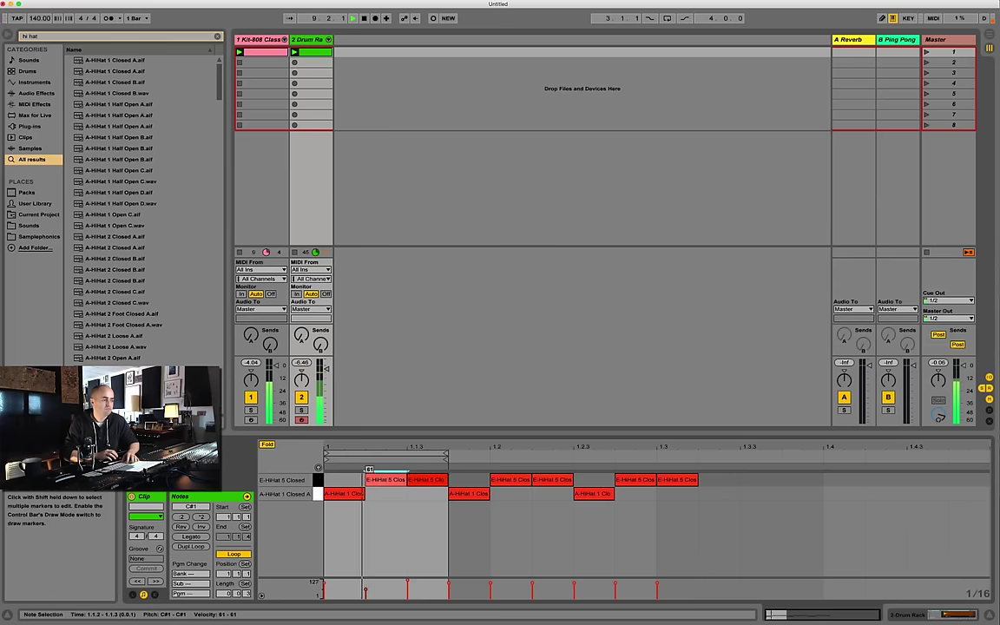
- Lower the velocity of the E-HiHat 5 Closed note at 1.1.3 to 87, and clear the browser search
{"action": "left_click", "coordinate": [409, 584]}
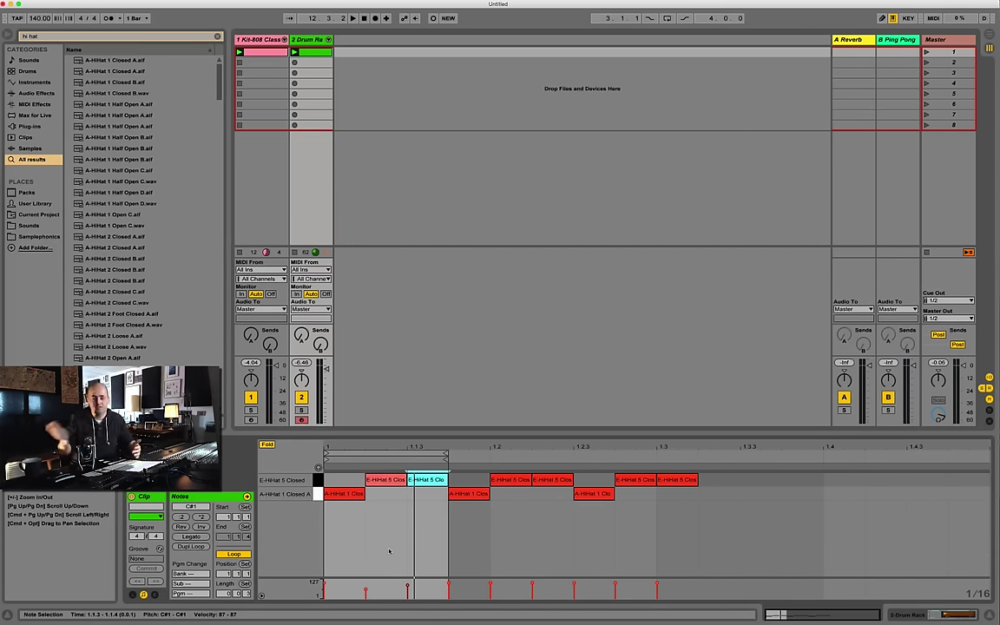
{"action": "left_click", "coordinate": [218, 38]}
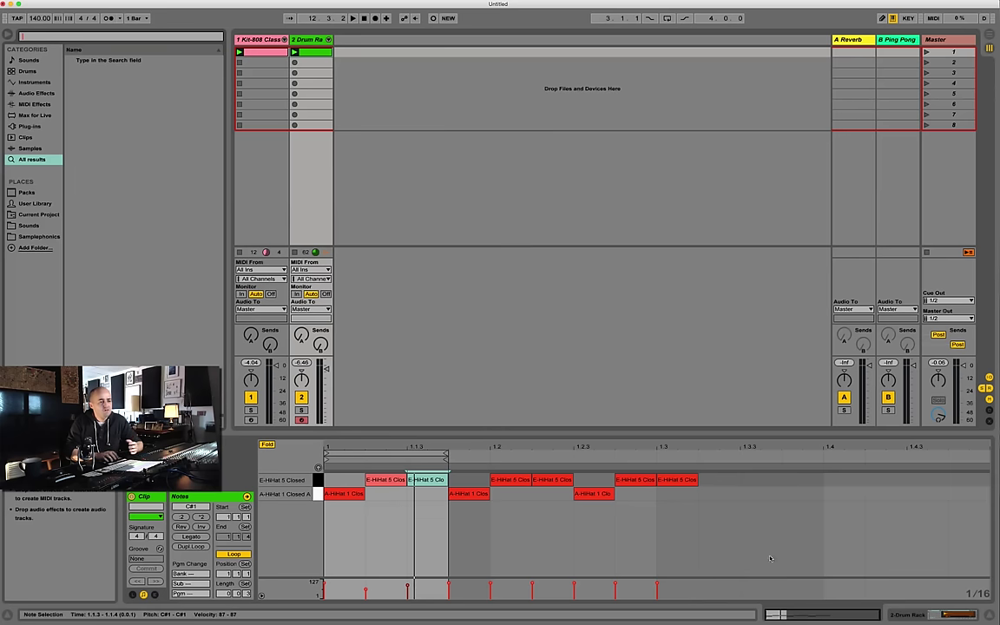
{"action": "right_click", "coordinate": [986, 594]}
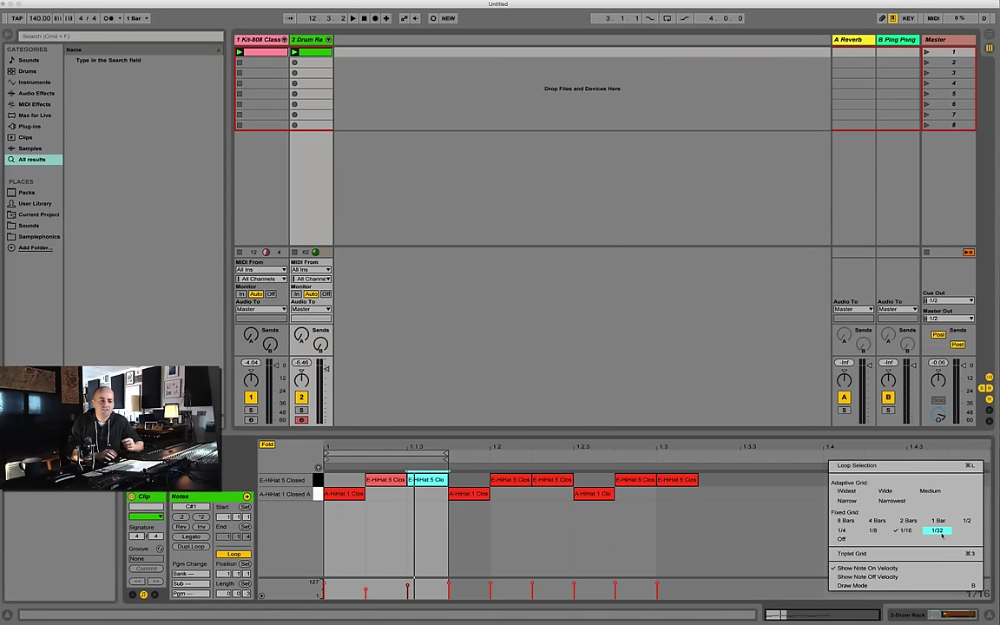
{"action": "left_click", "coordinate": [622, 351]}
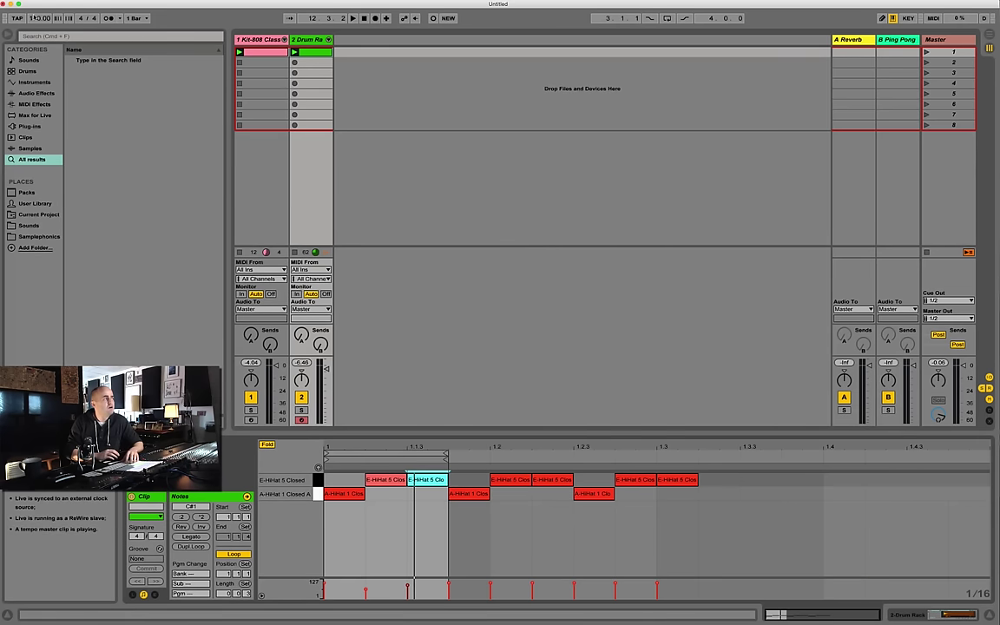
- Set the tempo to 91 BPM, and replace both tracks with a Drum Rack holding bdrum001, snare009, rim003a, rim003b and hh001
{"action": "left_click", "coordinate": [39, 19]}
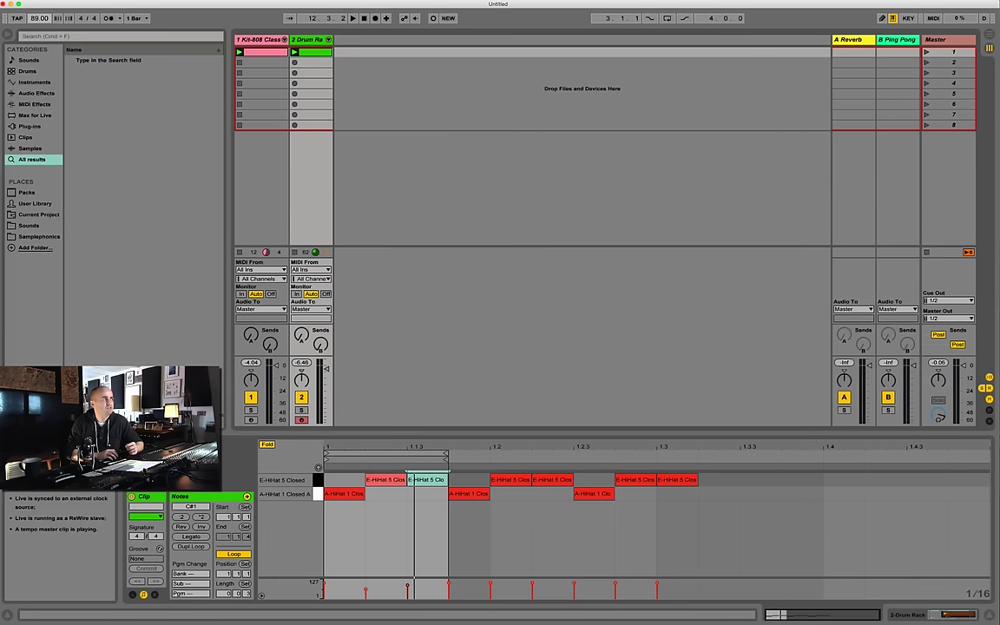
{"action": "double_click", "coordinate": [271, 40]}
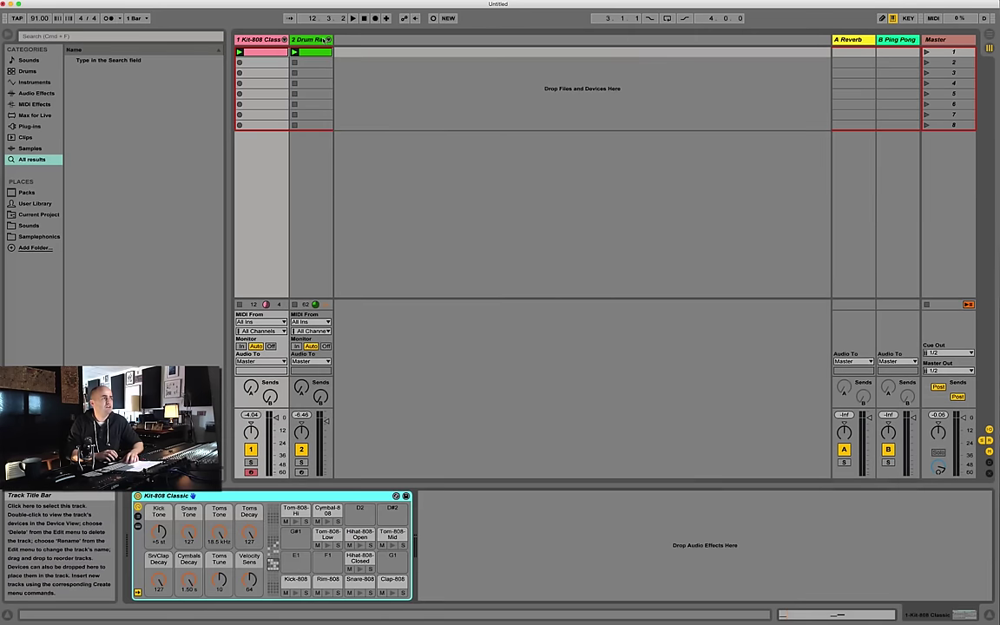
{"action": "left_click", "coordinate": [316, 40]}
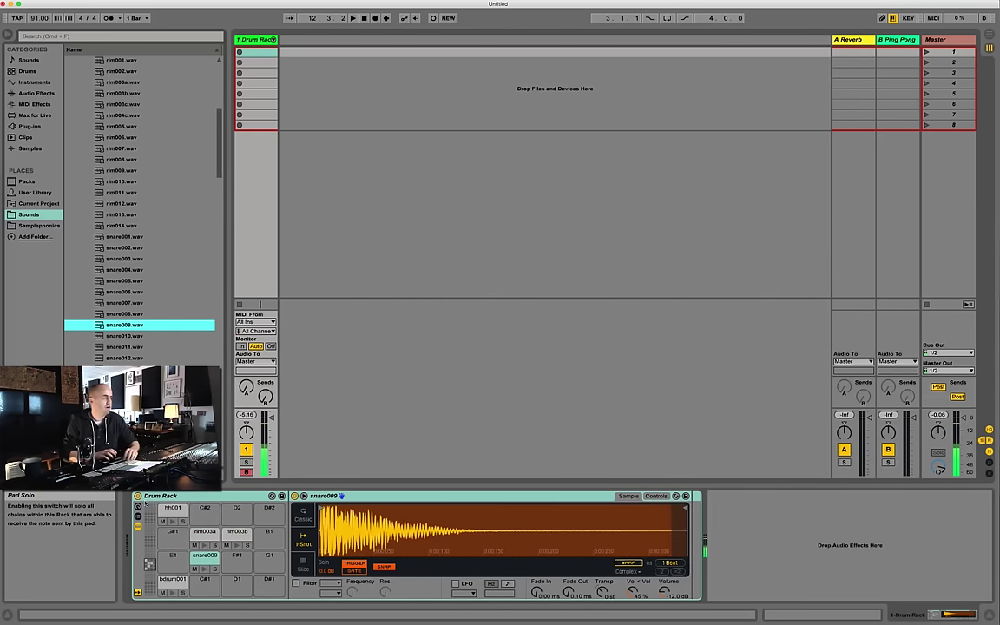
- Create a first-slot clip with bdrum001 sixteenths at 1.1.1, 1.1.4 and 1.2.1, and lower the 1.1.4 note's velocity to 39
{"action": "double_click", "coordinate": [257, 52]}
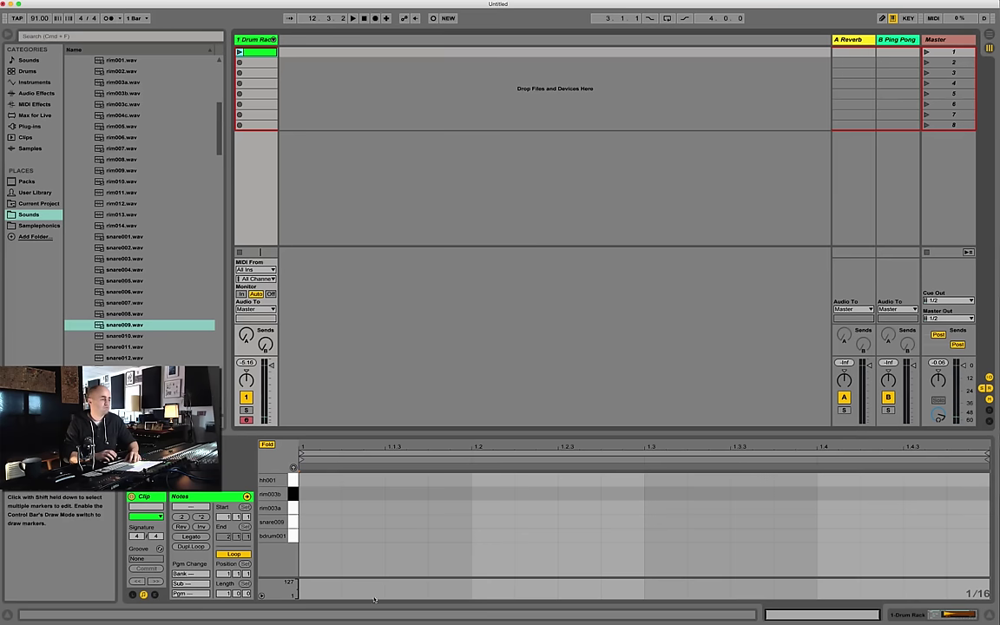
{"action": "double_click", "coordinate": [330, 540]}
{"action": "double_click", "coordinate": [437, 535]}
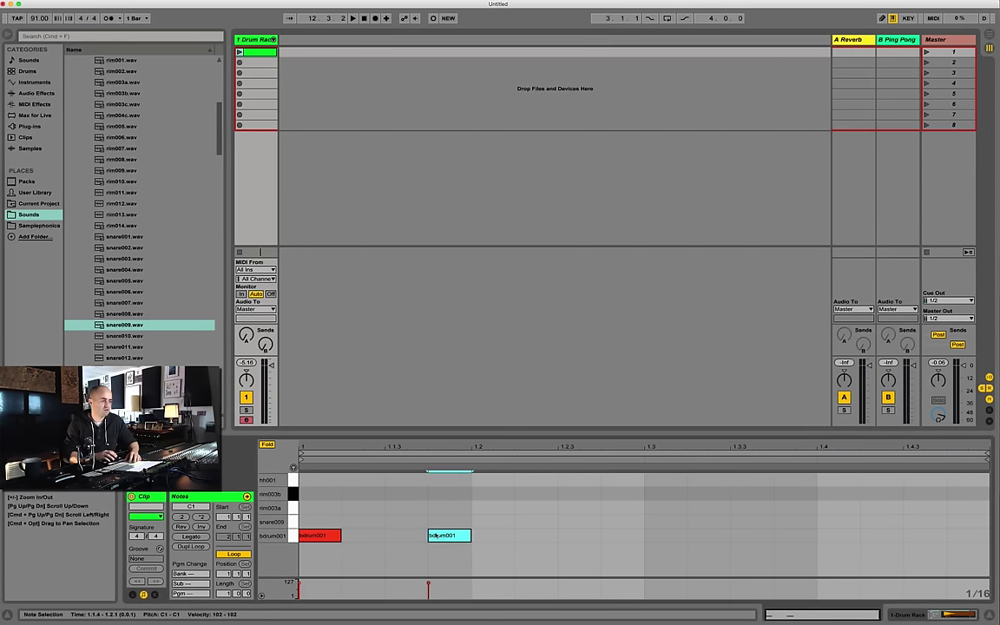
{"action": "double_click", "coordinate": [482, 535]}
{"action": "left_click", "coordinate": [427, 584]}
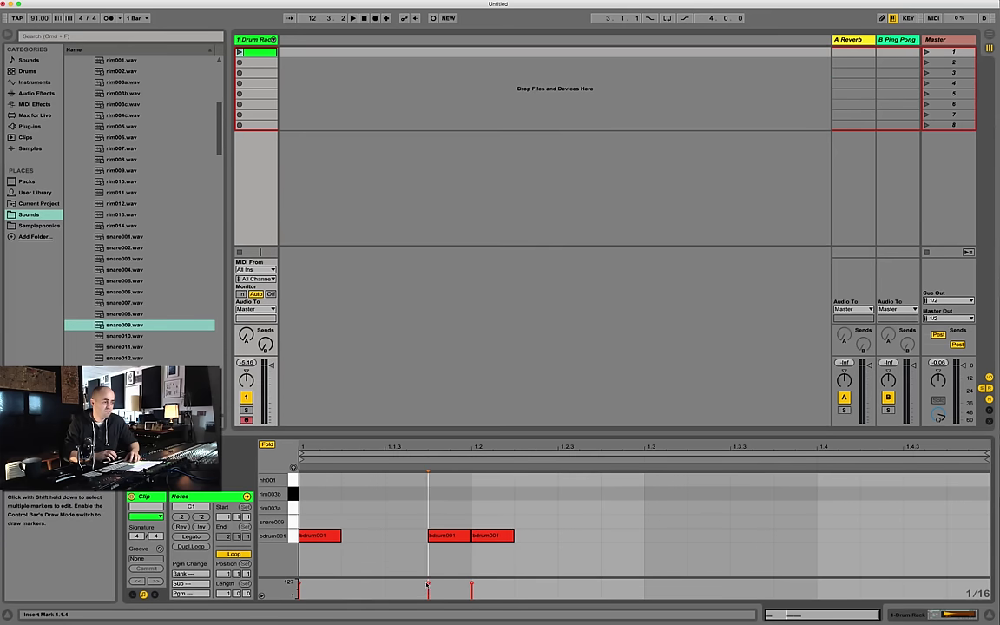
{"action": "left_click_drag", "start_coordinate": [428, 584], "coordinate": [428, 589]}
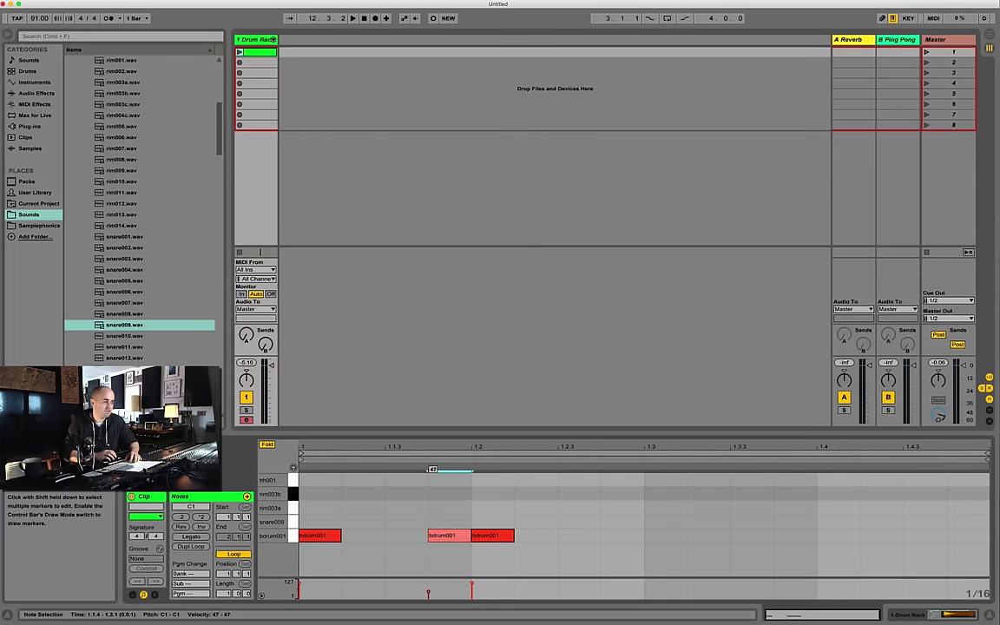
- Move the bdrum001 note at 1.2.1 up to snare009, and enter another snare009 note at 1.4.1
{"action": "left_click_drag", "start_coordinate": [492, 535], "coordinate": [495, 521]}
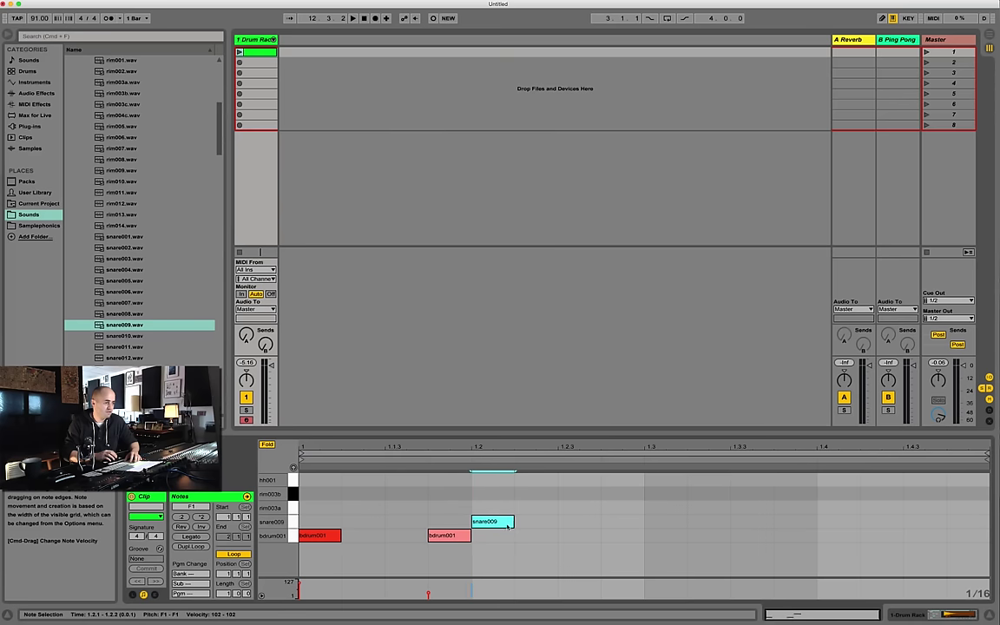
{"action": "double_click", "coordinate": [849, 523]}
{"action": "mouse_move", "coordinate": [452, 537]}
{"action": "left_mouse_down"}
{"action": "mouse_move", "coordinate": [458, 518]}
{"action": "mouse_move", "coordinate": [470, 538]}
{"action": "left_mouse_up"}
- Enter bdrum001 notes at 1.2.4, 1.3.1, 1.3.3 and 1.4.3, with the 1.2.4 note's velocity lowered to 69
{"action": "double_click", "coordinate": [612, 536]}
{"action": "double_click", "coordinate": [657, 536]}
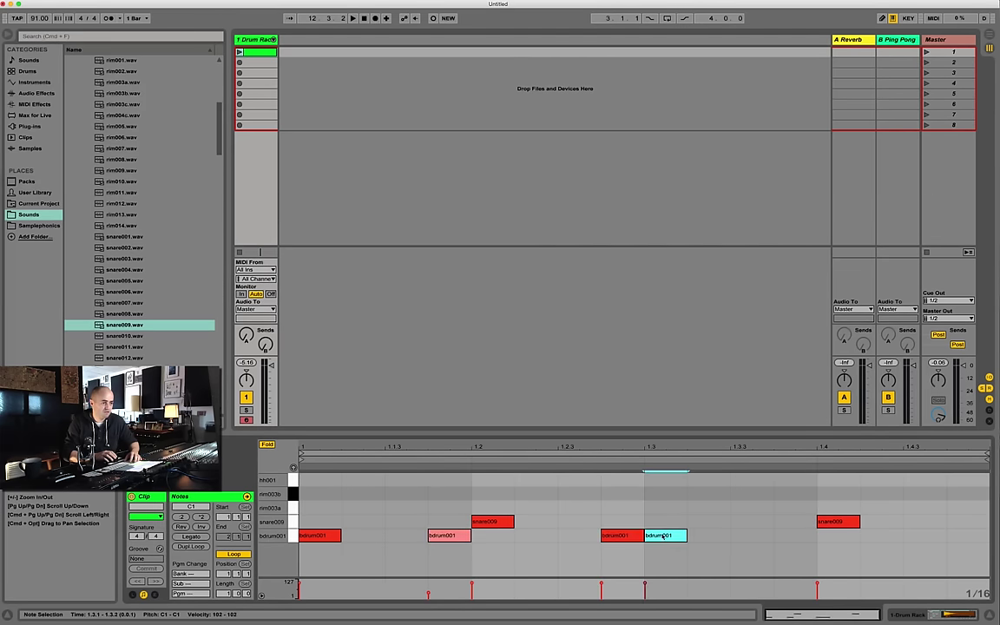
{"action": "left_click_drag", "start_coordinate": [602, 584], "coordinate": [602, 589]}
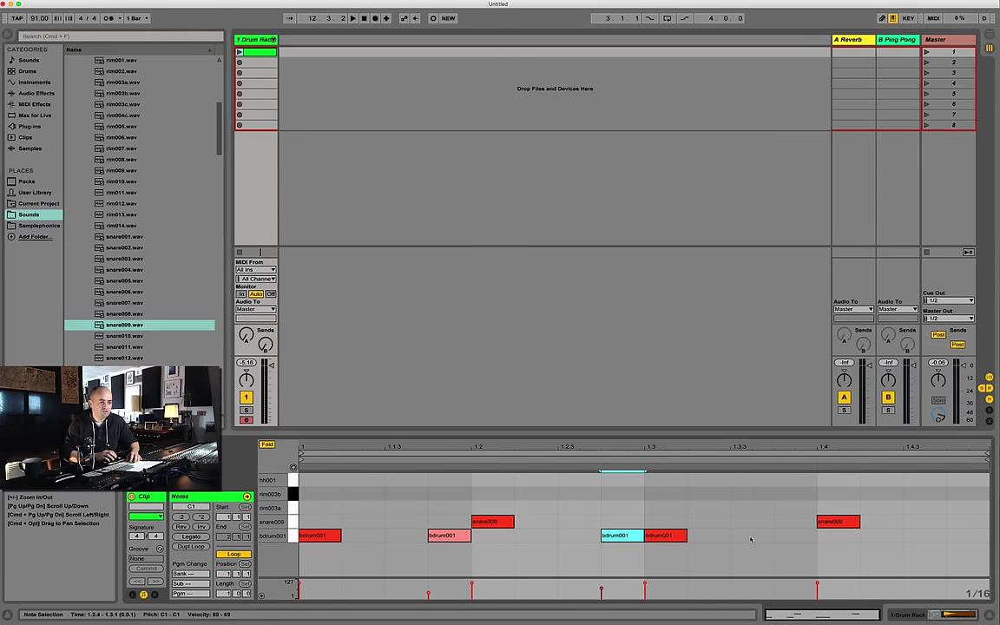
{"action": "double_click", "coordinate": [751, 539]}
{"action": "double_click", "coordinate": [939, 538]}
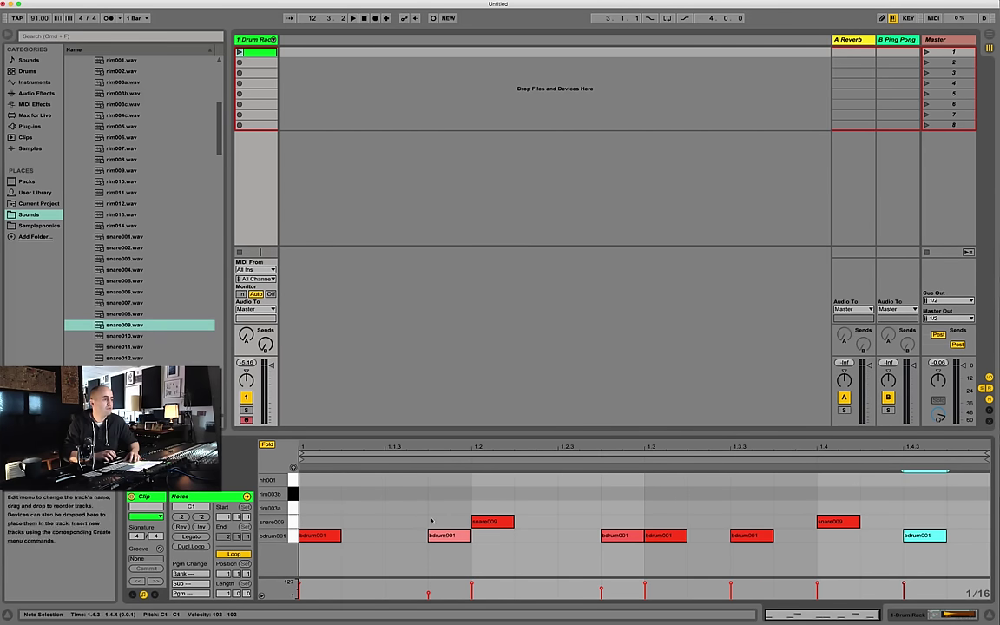
- Quantize the start of all notes to 1/16T at 100 %, and play the beat
{"action": "key", "text": "super+a"}
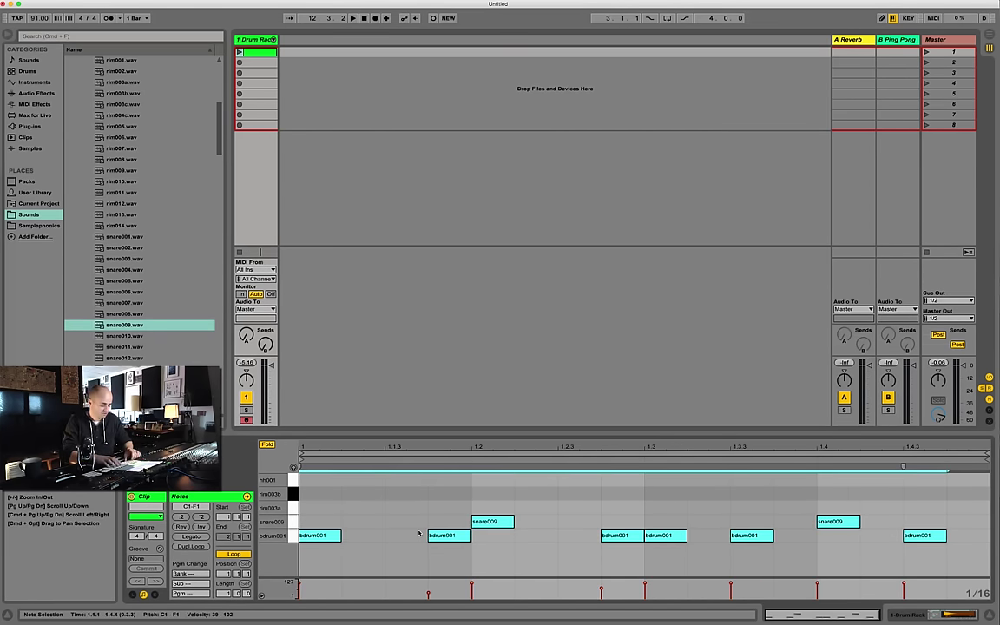
{"action": "key", "text": "super+shift+u"}
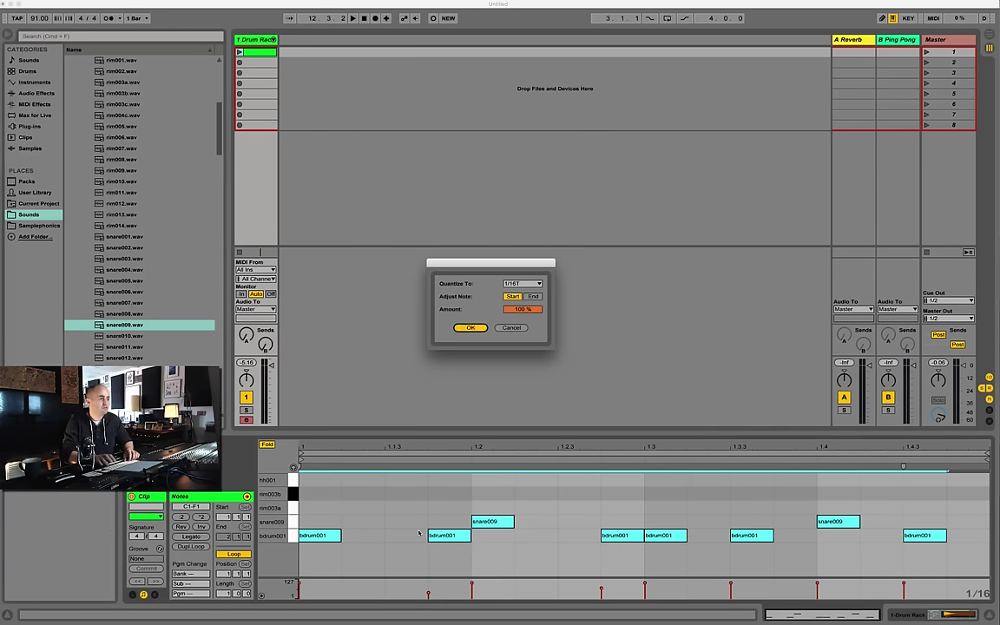
{"action": "key", "text": "Return"}
{"action": "key", "text": "space"}
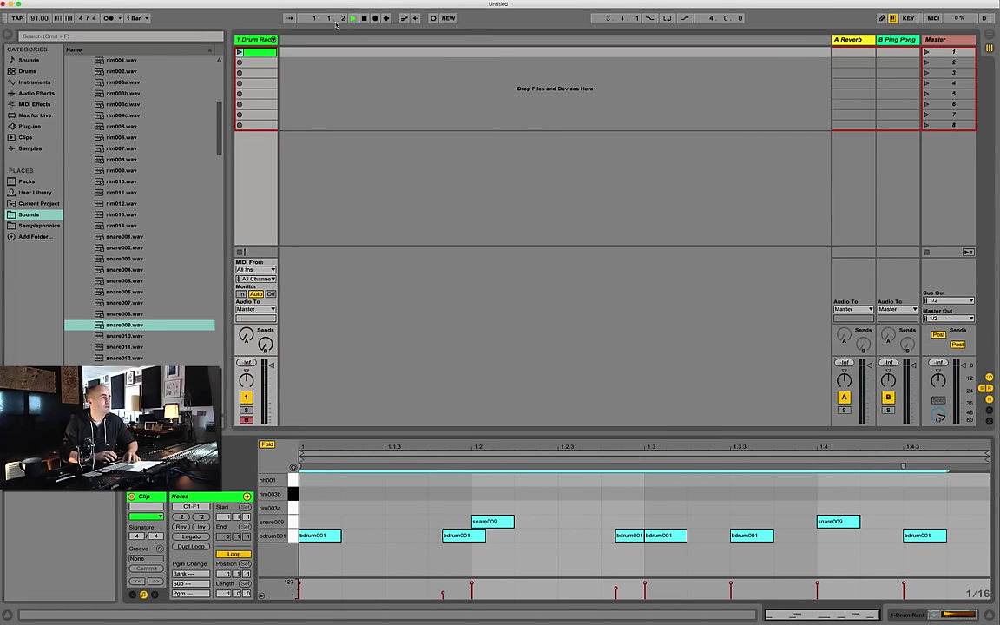
{"action": "key", "text": "space"}
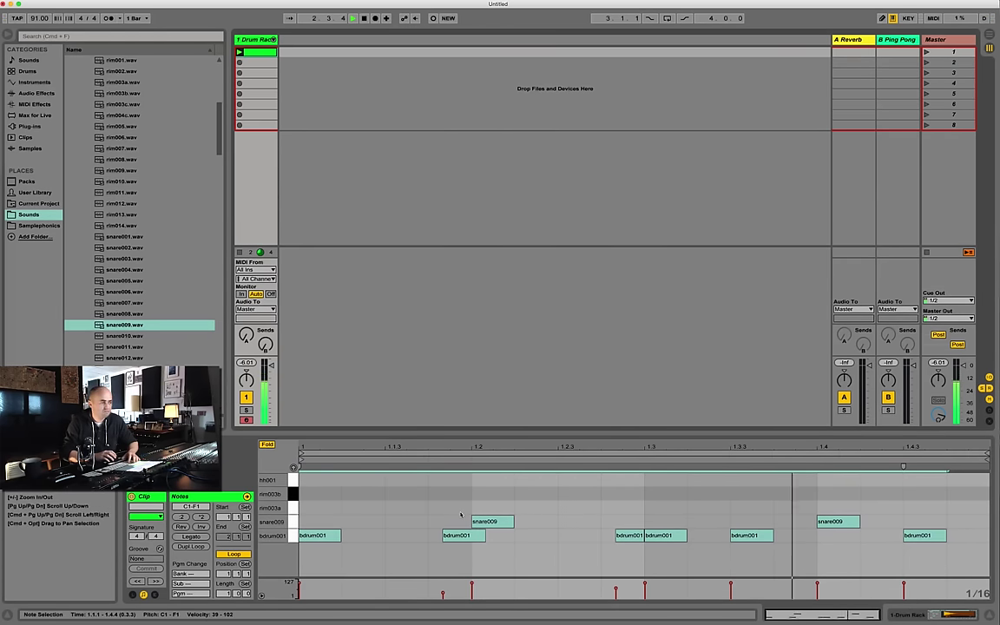
- Enter hh001 notes at 1.1.3 and 1.2.3, duplicate them to 1.3.3 and 1.4.3, and play the beat
{"action": "double_click", "coordinate": [404, 480]}
{"action": "double_click", "coordinate": [576, 480]}
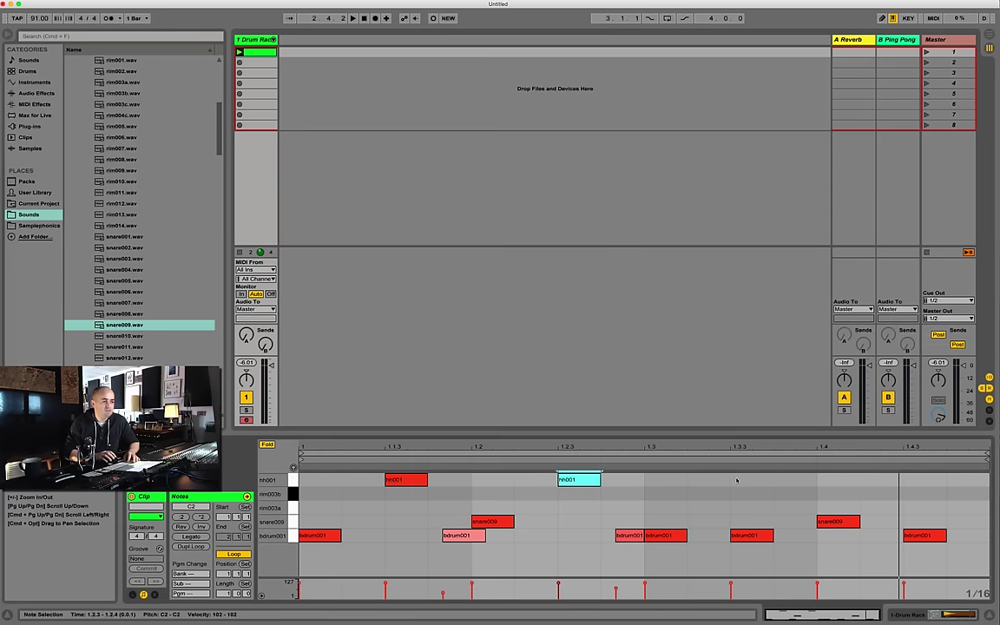
{"action": "left_click", "coordinate": [265, 480]}
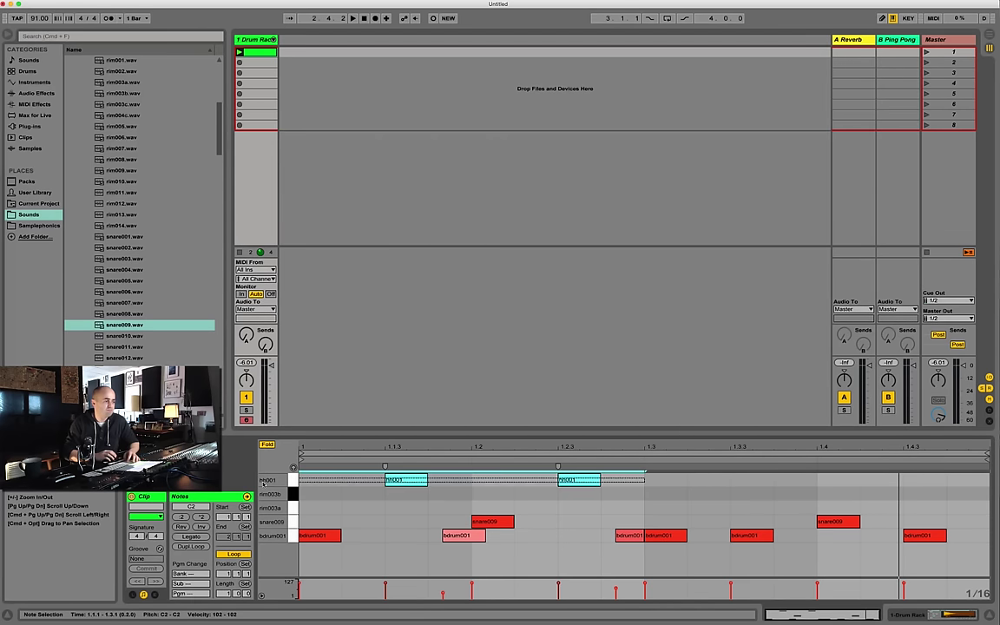
{"action": "key", "text": "super+d"}
{"action": "key", "text": "space"}
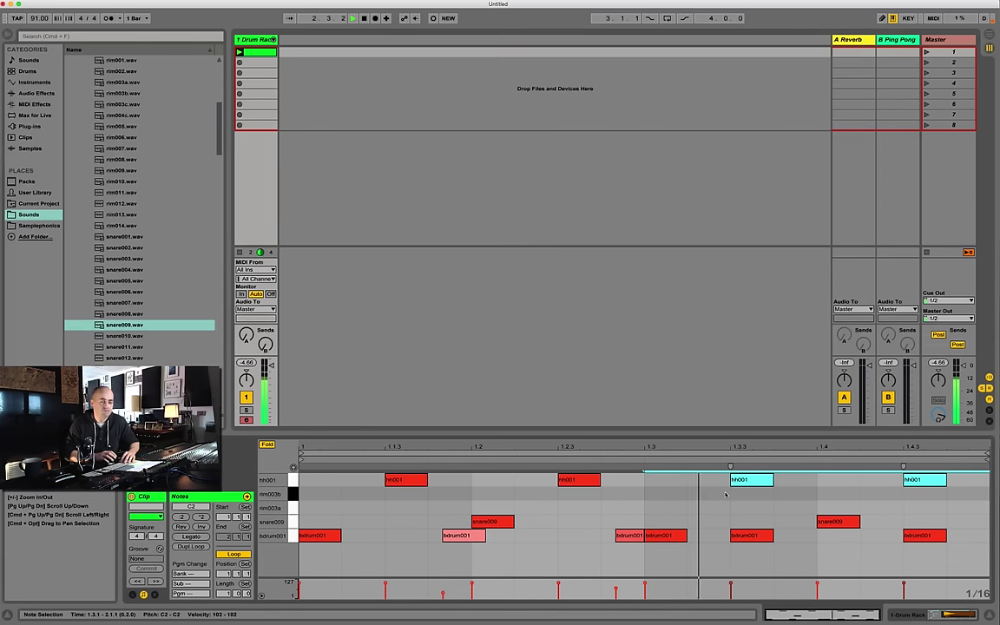
{"action": "key", "text": "space"}
- Set the fixed grid to 1/32, and shorten all notes in the clip by one thirty-second
{"action": "left_click", "coordinate": [392, 492]}
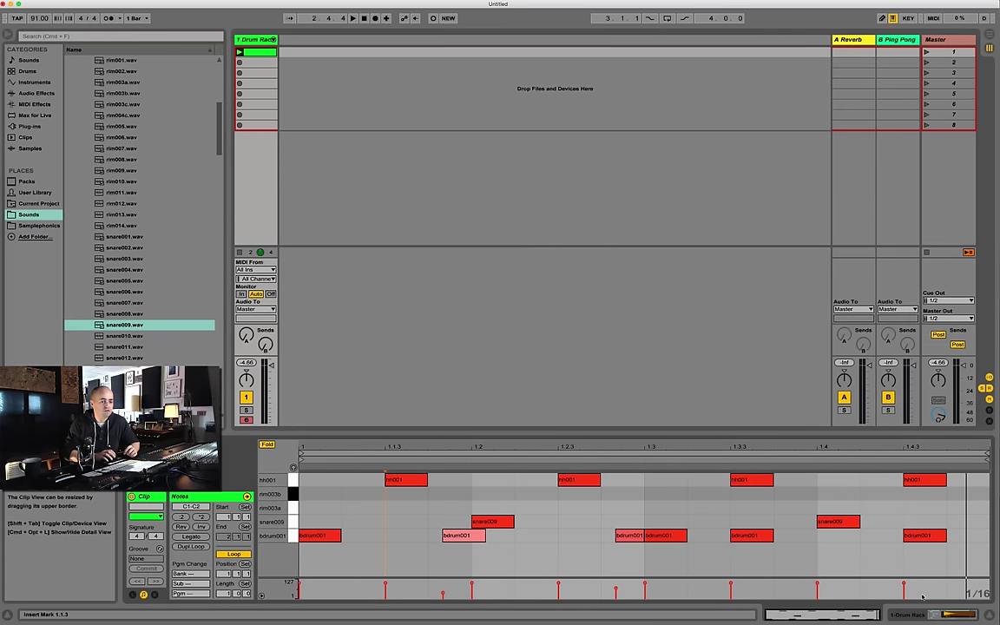
{"action": "right_click", "coordinate": [982, 596]}
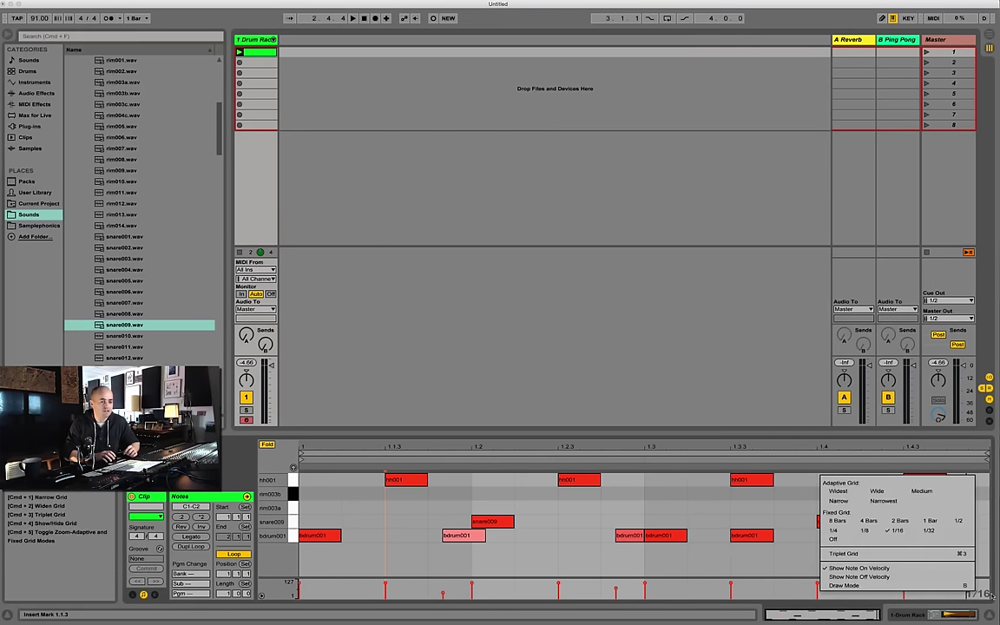
{"action": "left_click", "coordinate": [926, 536]}
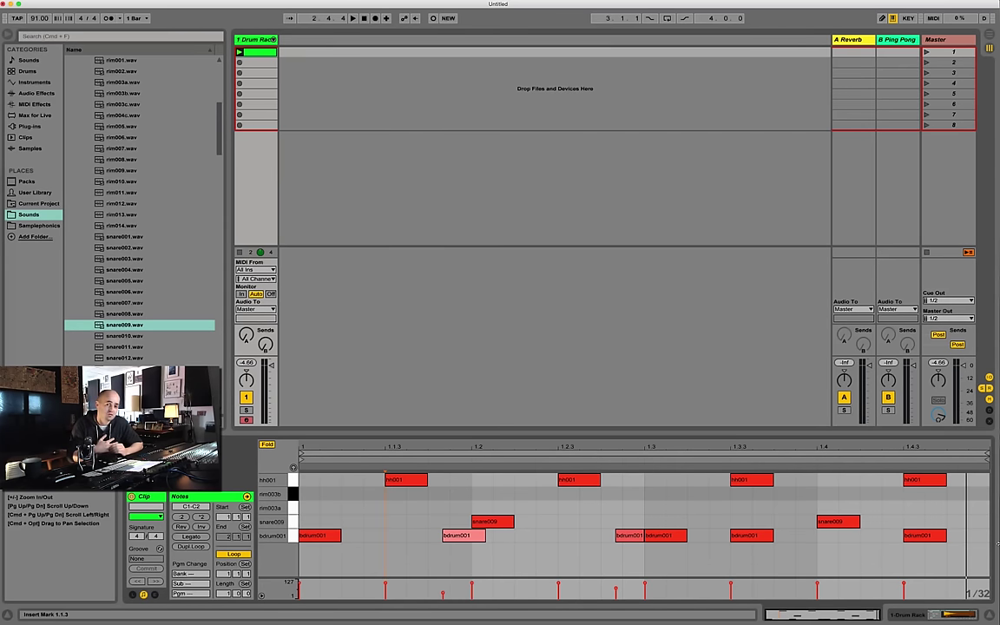
{"action": "left_click", "coordinate": [842, 566]}
{"action": "key", "text": "super+a"}
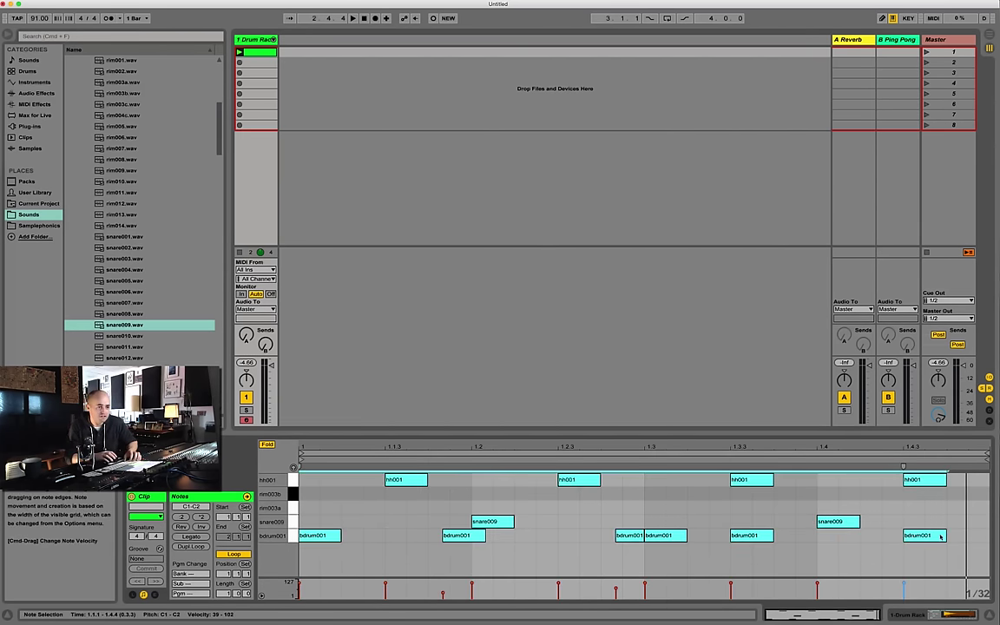
{"action": "left_click_drag", "start_coordinate": [946, 535], "coordinate": [928, 536]}
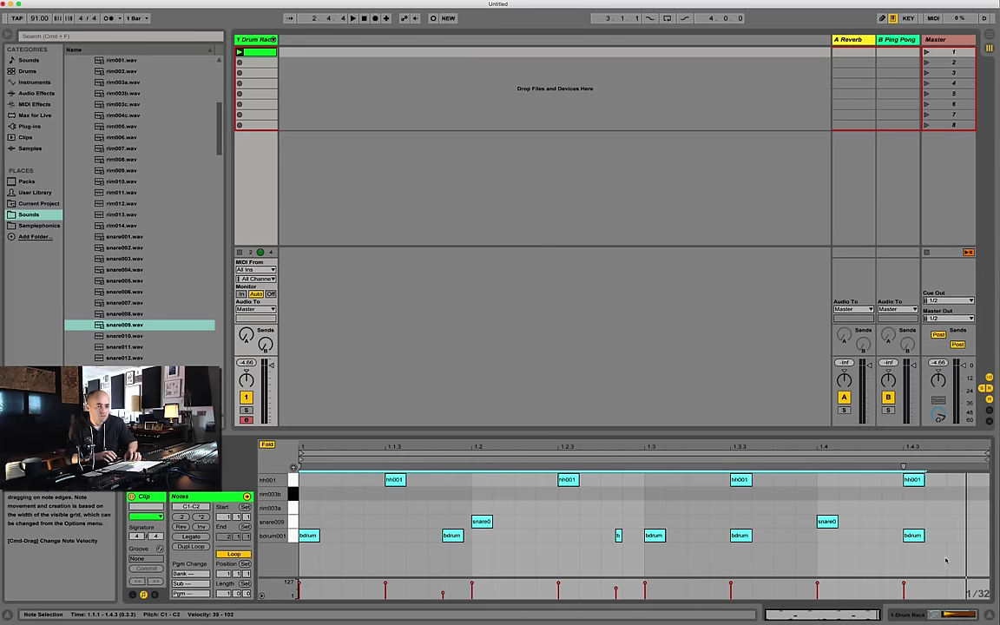
- Set the grid to 1/16, and enter a rim003a note at 1.4.4 shortened to a thirty-second
{"action": "left_click", "coordinate": [948, 558]}
{"action": "right_click", "coordinate": [955, 535]}
{"action": "left_click", "coordinate": [904, 536]}
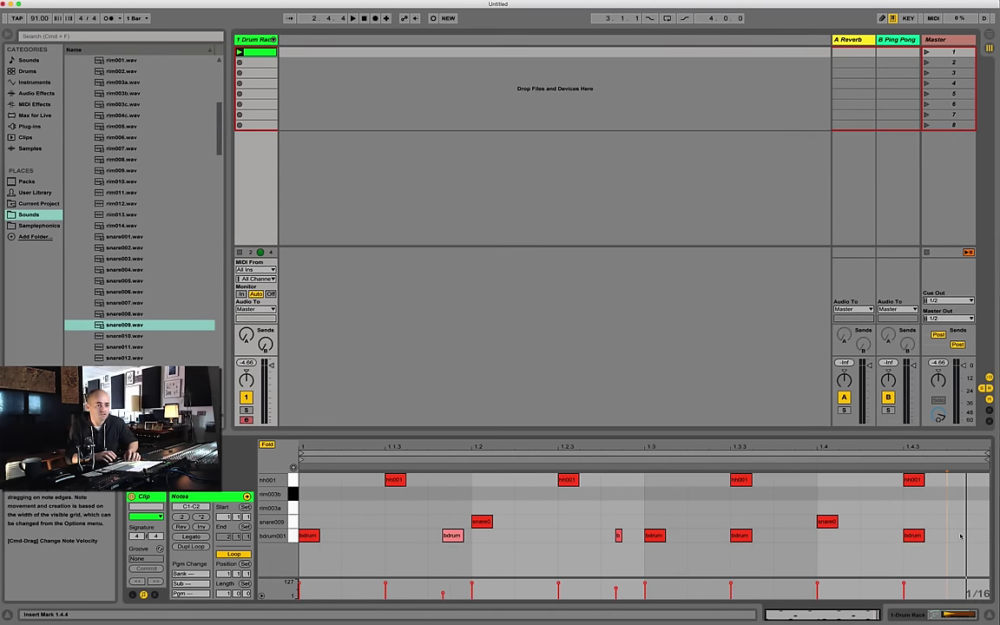
{"action": "double_click", "coordinate": [961, 508]}
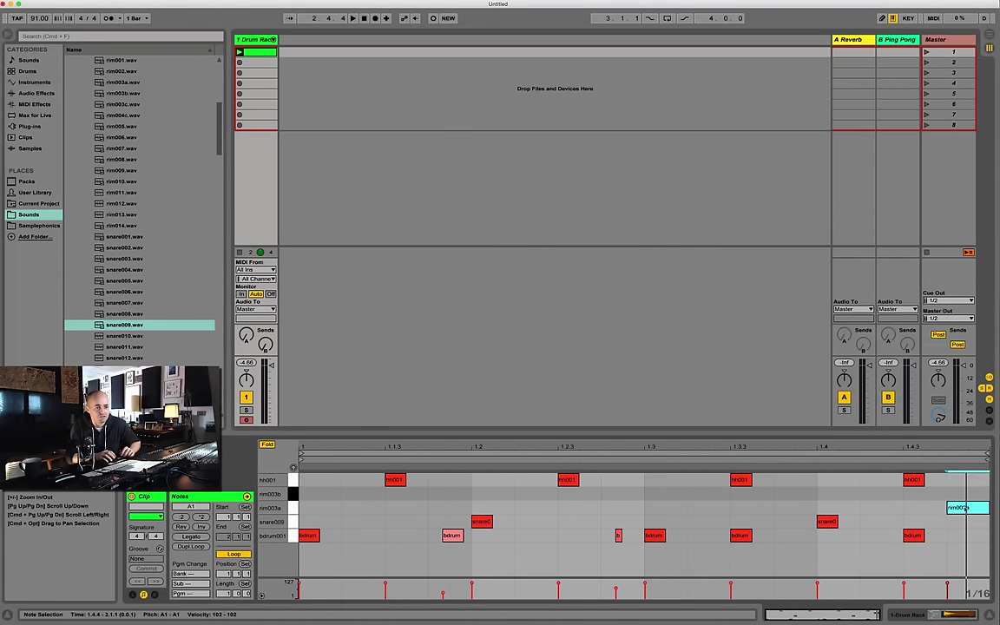
{"action": "left_click_drag", "start_coordinate": [987, 508], "coordinate": [964, 508]}
- Set the grid back to 1/32, and move the rim003a note one thirty-second after 1.4.4
{"action": "right_click", "coordinate": [981, 593]}
{"action": "left_click", "coordinate": [903, 551]}
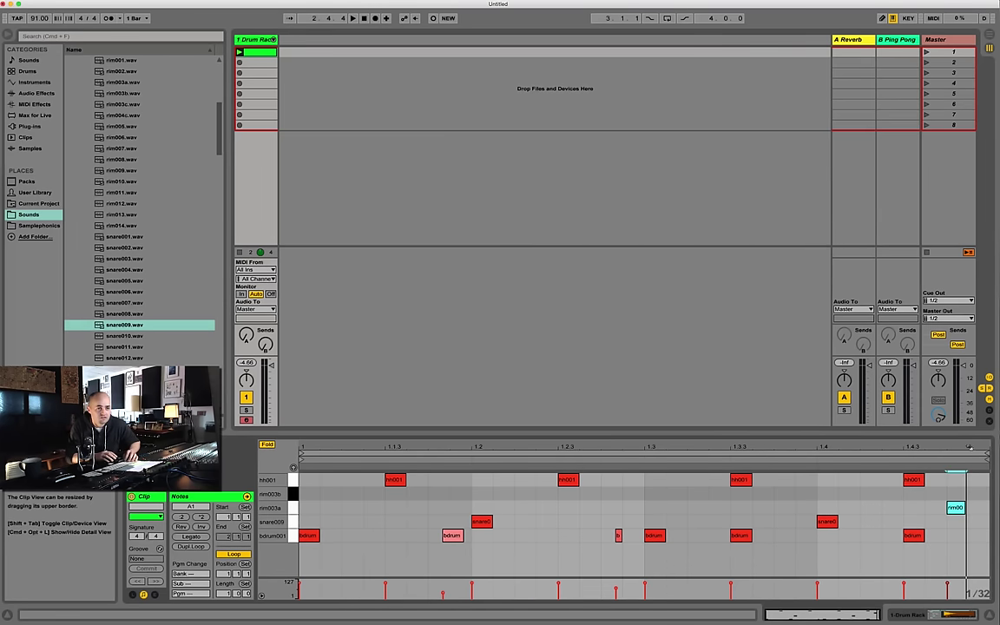
{"action": "left_click_drag", "start_coordinate": [970, 448], "coordinate": [947, 502]}
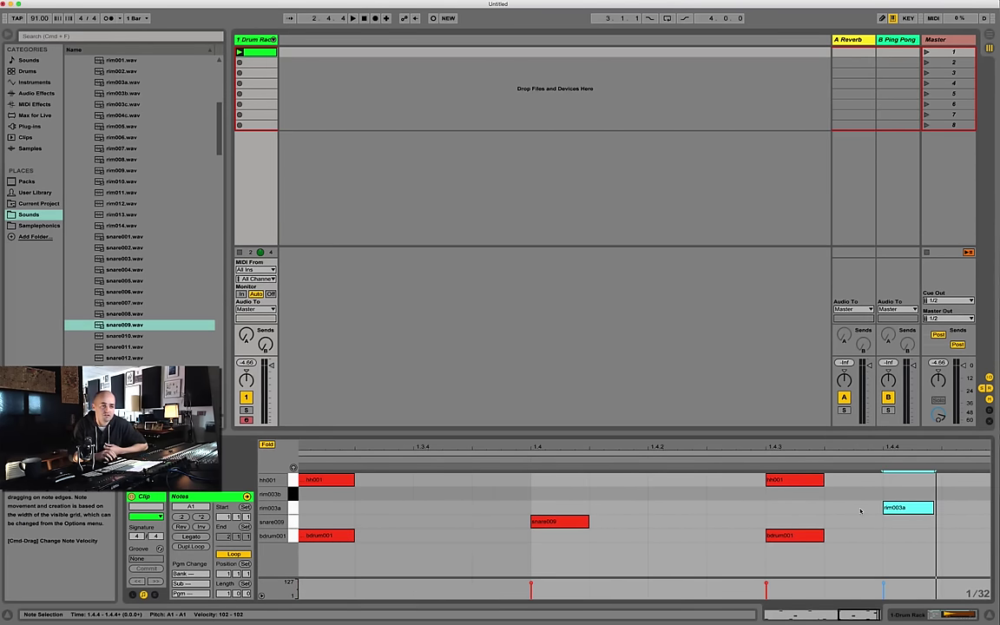
{"action": "mouse_move", "coordinate": [910, 510]}
{"action": "left_mouse_down"}
{"action": "mouse_move", "coordinate": [858, 513]}
{"action": "mouse_move", "coordinate": [969, 509]}
{"action": "left_mouse_up"}
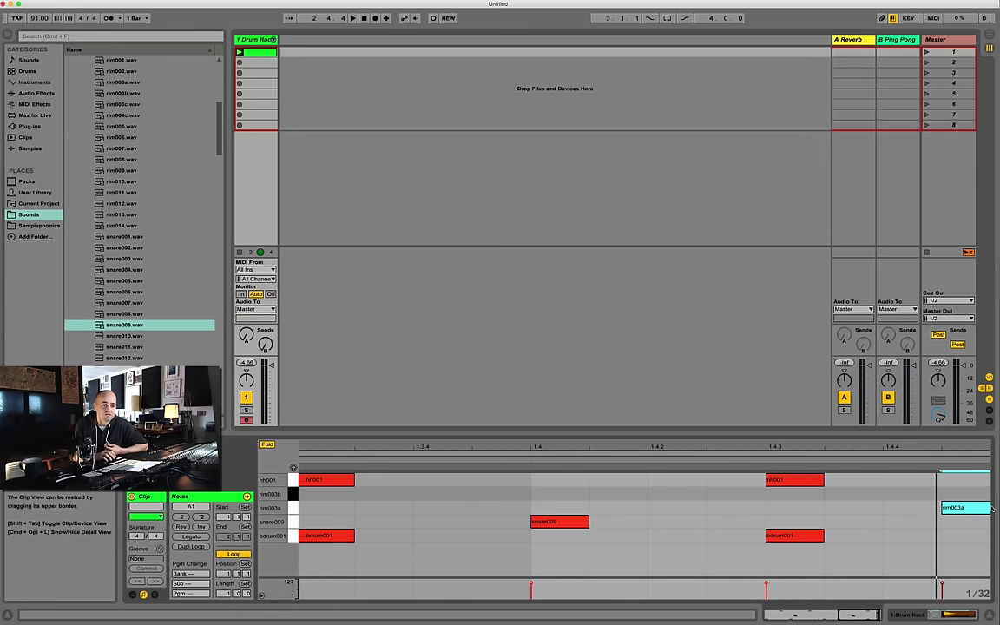
- Delete the rim003a note near the end of the bar, and play the clip
{"action": "left_click_drag", "start_coordinate": [965, 449], "coordinate": [949, 500]}
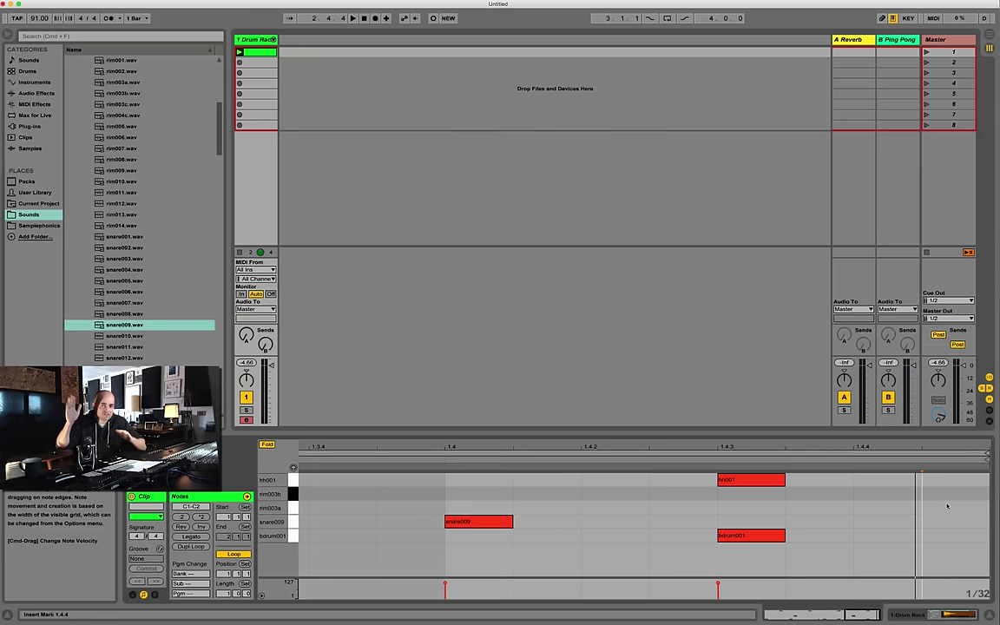
{"action": "left_click_drag", "start_coordinate": [871, 445], "coordinate": [871, 412]}
{"action": "left_click_drag", "start_coordinate": [939, 445], "coordinate": [953, 443]}
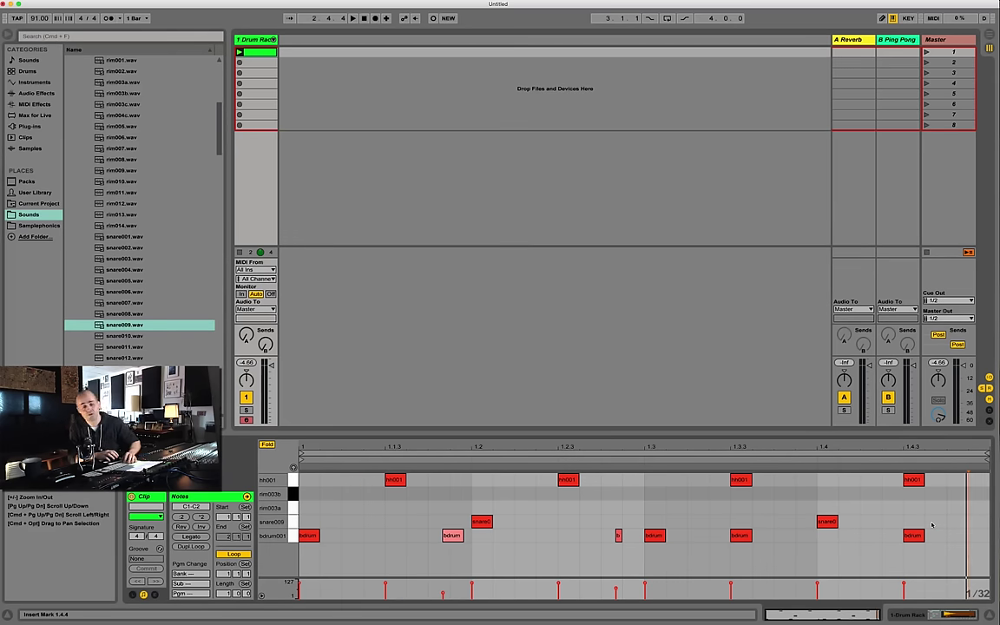
{"action": "key", "text": "space"}
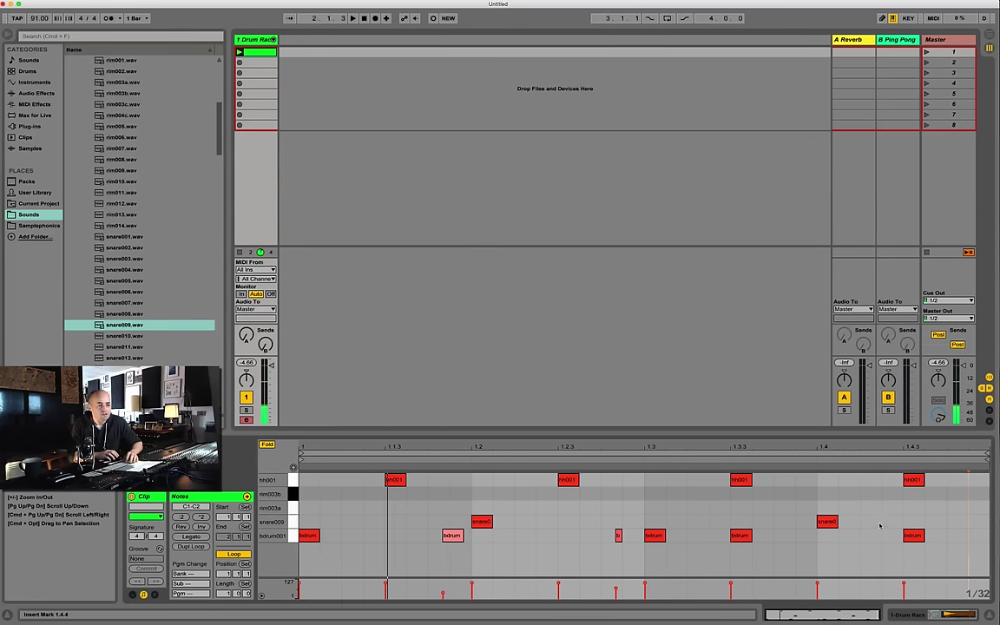
- Enter a thirty-second snare009 roll from 1.4.3 to the bar's end, and move the bdrum001 note at 1.4.3 a thirty-second earlier
{"action": "double_click", "coordinate": [875, 522]}
{"action": "left_click_drag", "start_coordinate": [875, 522], "coordinate": [899, 523]}
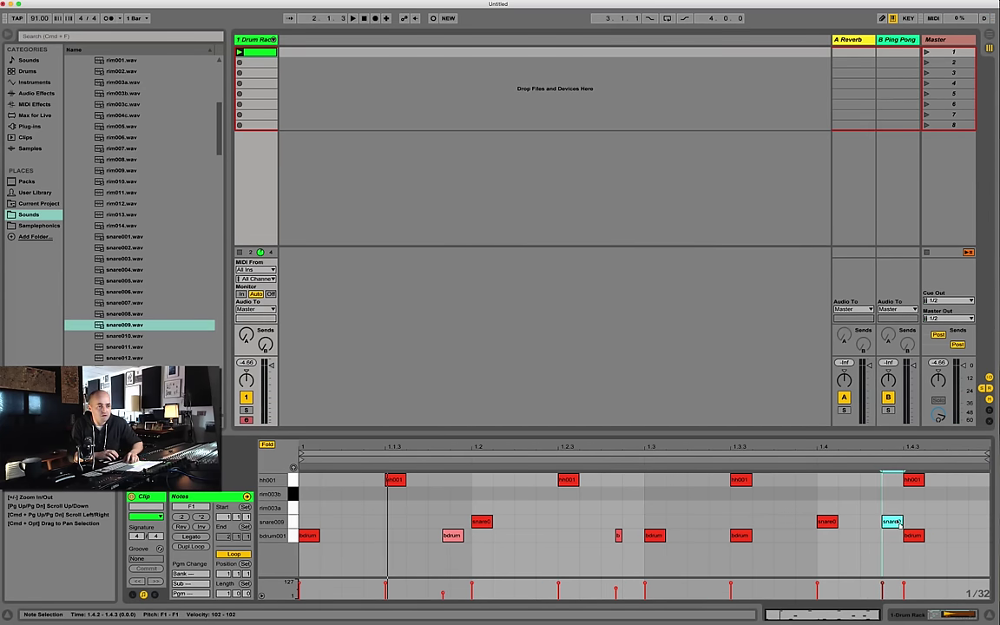
{"action": "double_click", "coordinate": [913, 522]}
{"action": "double_click", "coordinate": [935, 522]}
{"action": "left_click", "coordinate": [952, 523]}
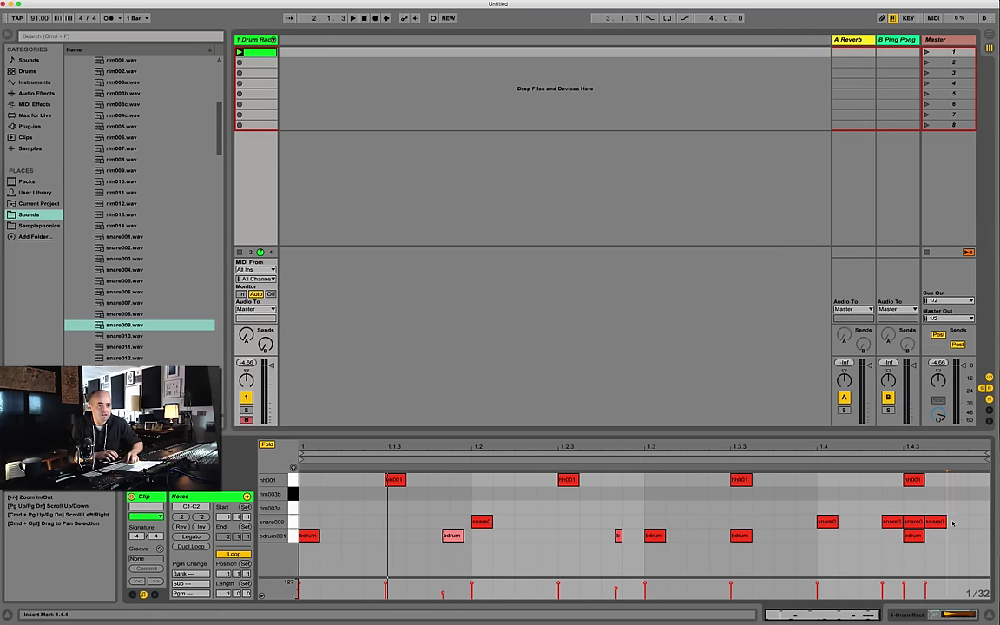
{"action": "double_click", "coordinate": [955, 522]}
{"action": "double_click", "coordinate": [977, 522]}
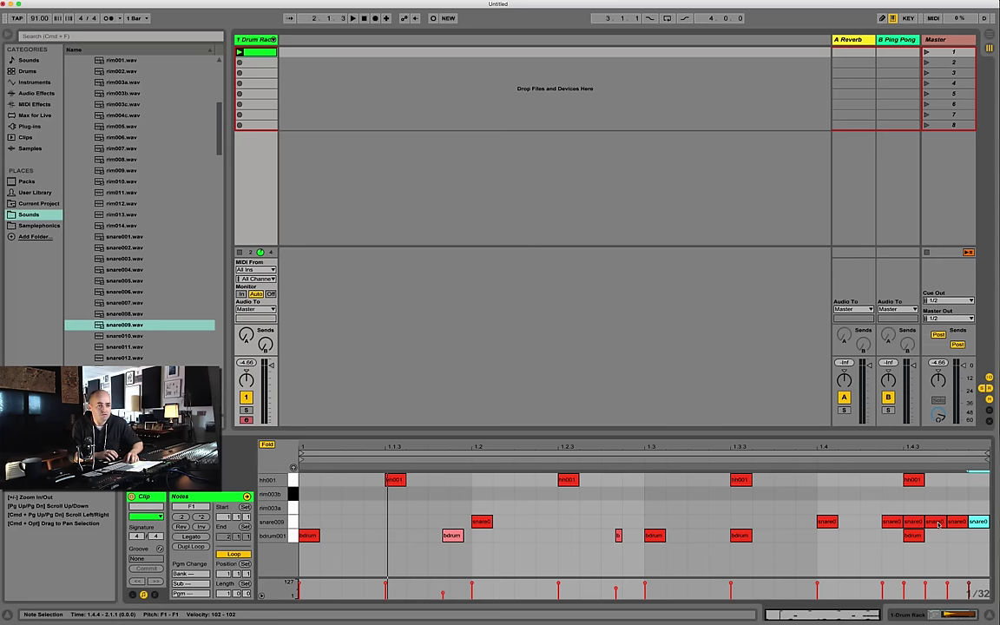
{"action": "double_click", "coordinate": [900, 524]}
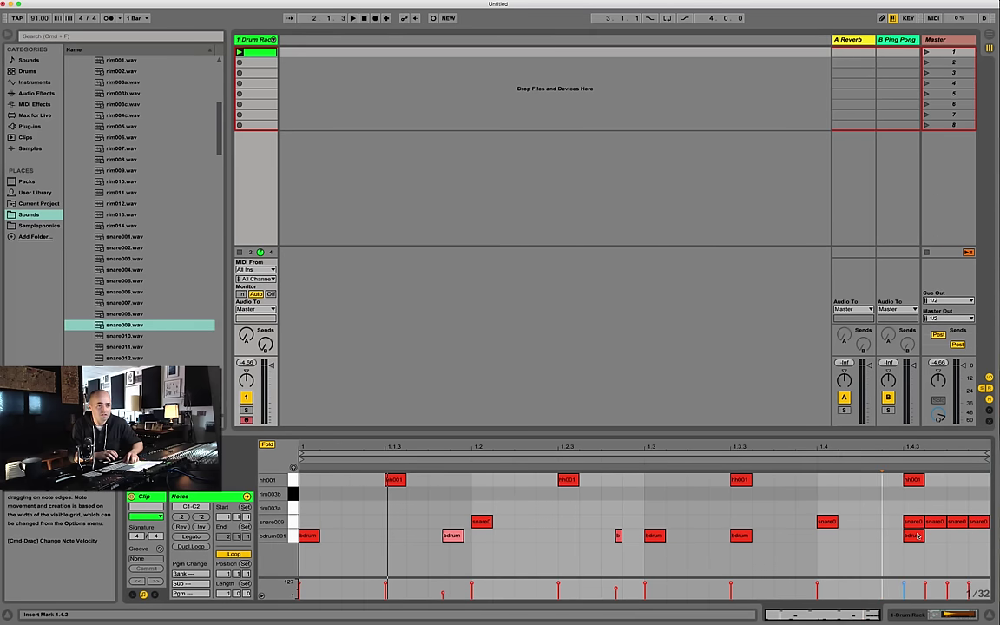
{"action": "left_click_drag", "start_coordinate": [917, 538], "coordinate": [988, 527]}
- Ramp the snare roll's velocities upward as 17, 58, 76 and 94, and play the clip
{"action": "mouse_move", "coordinate": [903, 583]}
{"action": "left_mouse_down"}
{"action": "mouse_move", "coordinate": [904, 593]}
{"action": "mouse_move", "coordinate": [969, 588]}
{"action": "left_mouse_up"}
{"action": "left_click", "coordinate": [928, 590]}
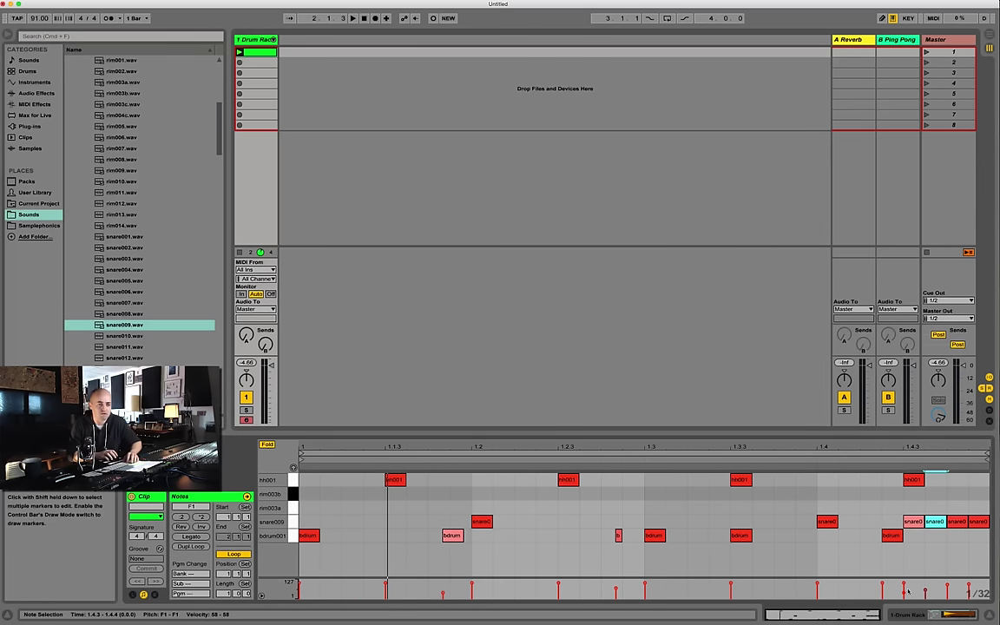
{"action": "left_click_drag", "start_coordinate": [904, 593], "coordinate": [904, 597]}
{"action": "left_click", "coordinate": [946, 587]}
{"action": "key", "text": "space"}
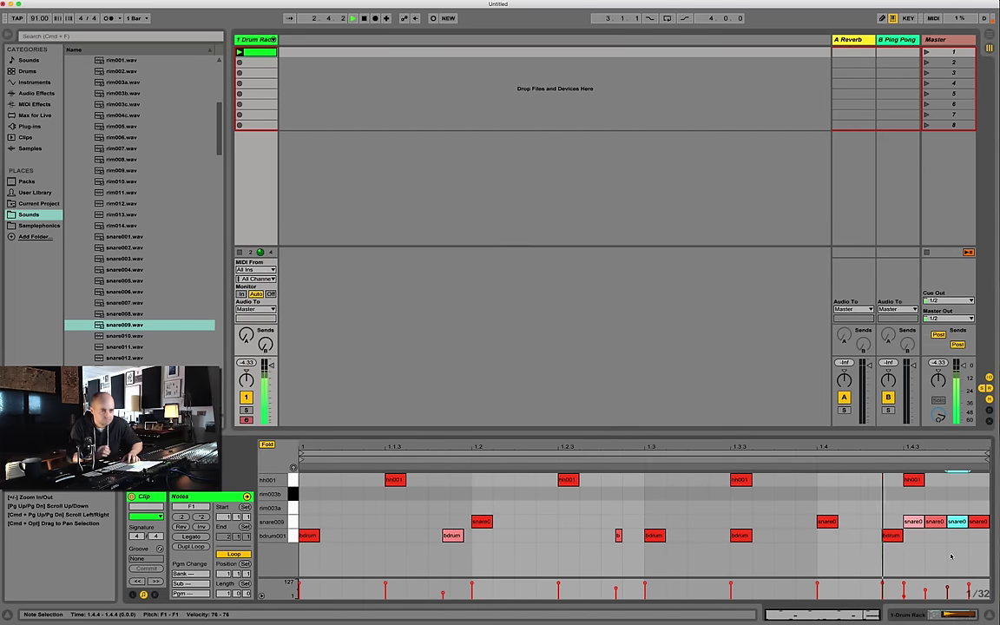
{"action": "key", "text": "space"}
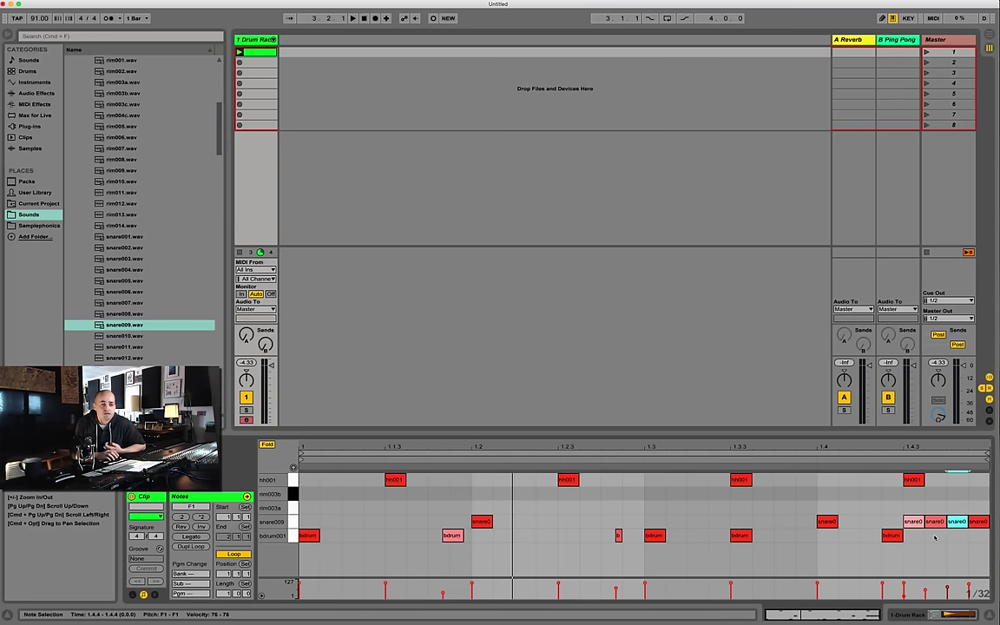
- Replace the third snare009 note of the closing roll with a bdrum001 note, play the clip, and select the remaining roll notes
{"action": "double_click", "coordinate": [962, 537]}
{"action": "double_click", "coordinate": [959, 523]}
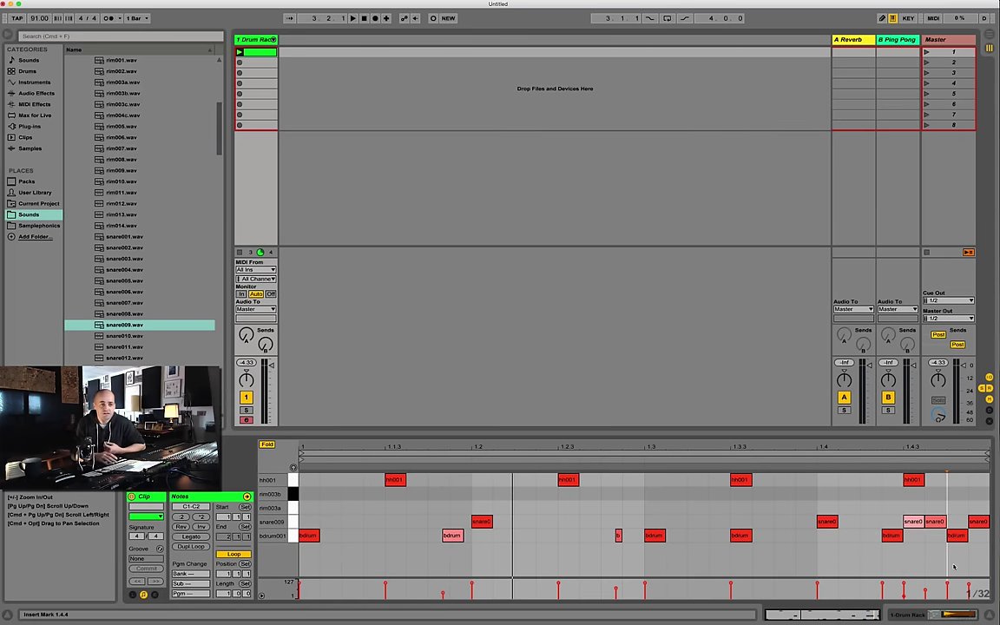
{"action": "key", "text": "space"}
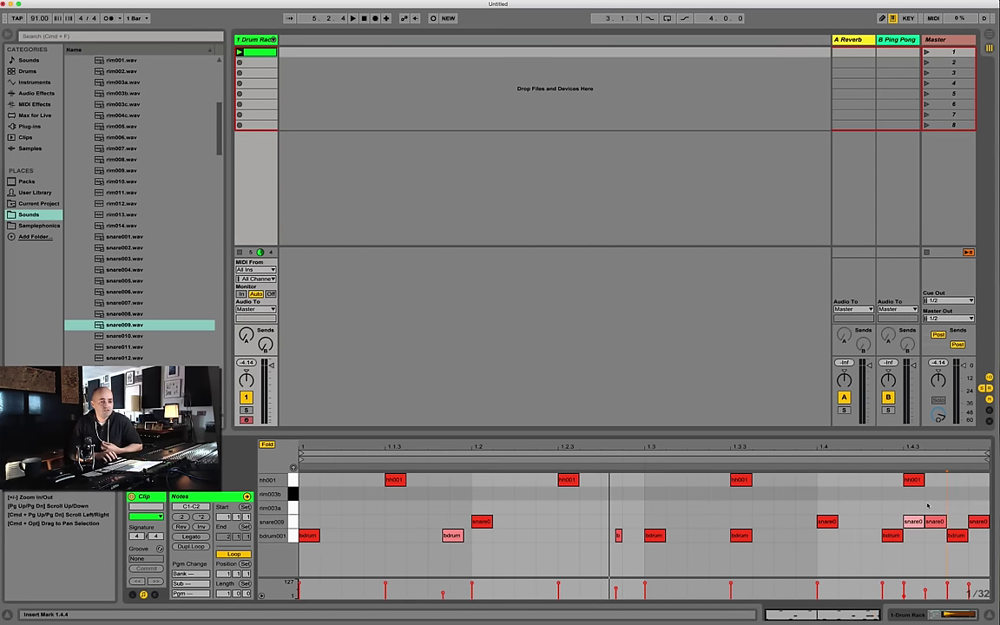
{"action": "left_click_drag", "start_coordinate": [904, 510], "coordinate": [988, 526]}
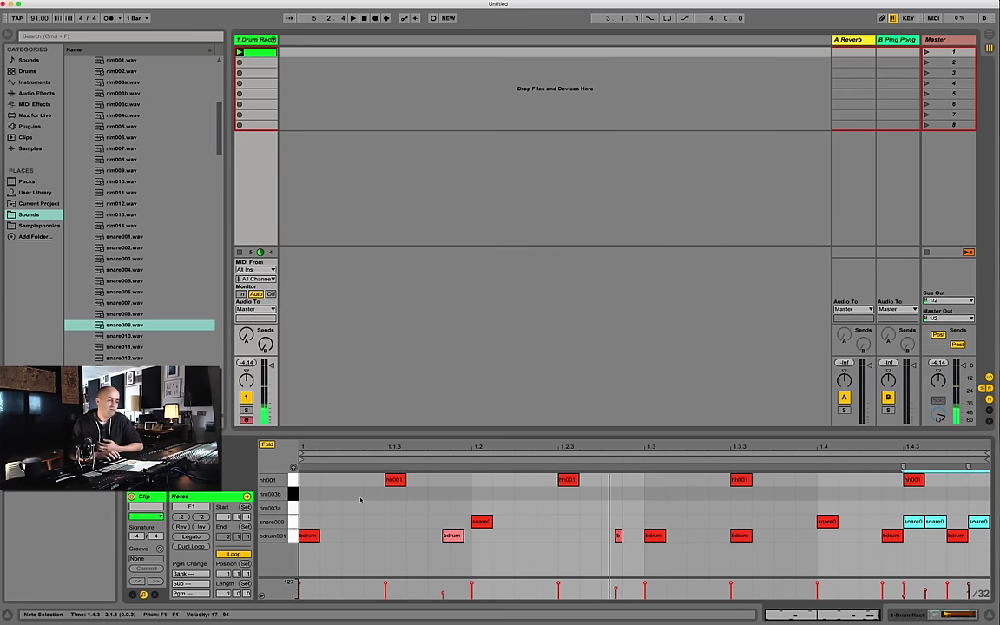
- Delete all notes in the clip
{"action": "left_click", "coordinate": [318, 516]}
{"action": "key", "text": "super+a"}
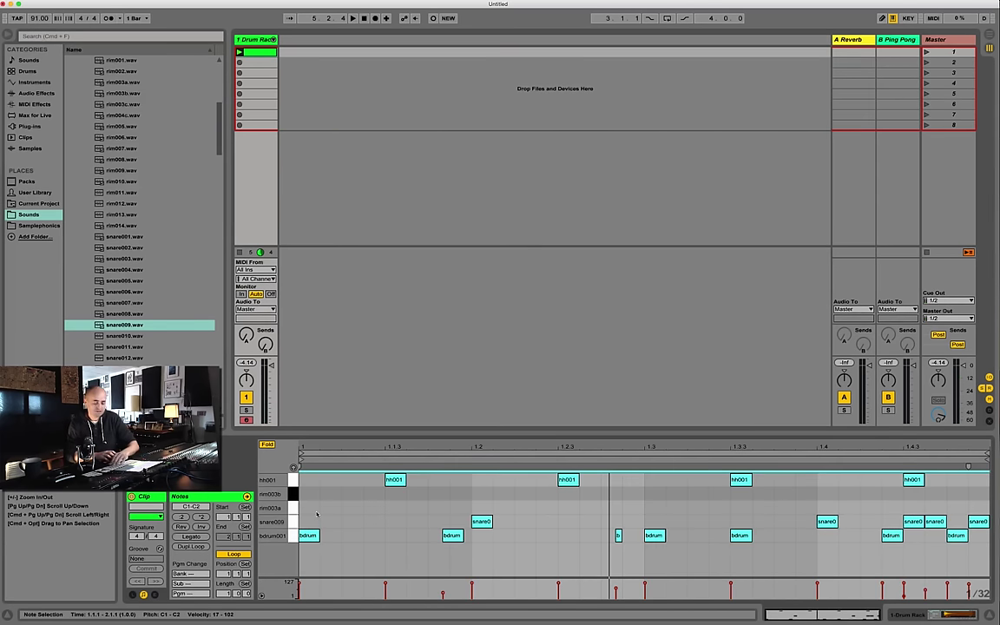
{"action": "key", "text": "Delete"}
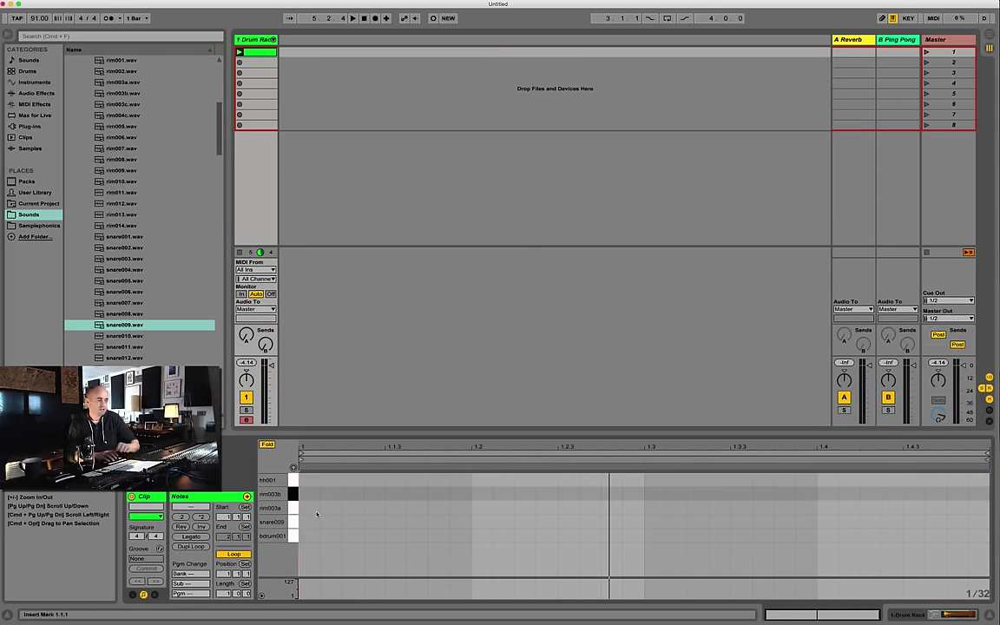
- Replace the clip in the drum track's first slot with a new empty one, and set the tempo to 170 BPM
{"action": "left_click", "coordinate": [253, 54]}
{"action": "key", "text": "Delete"}
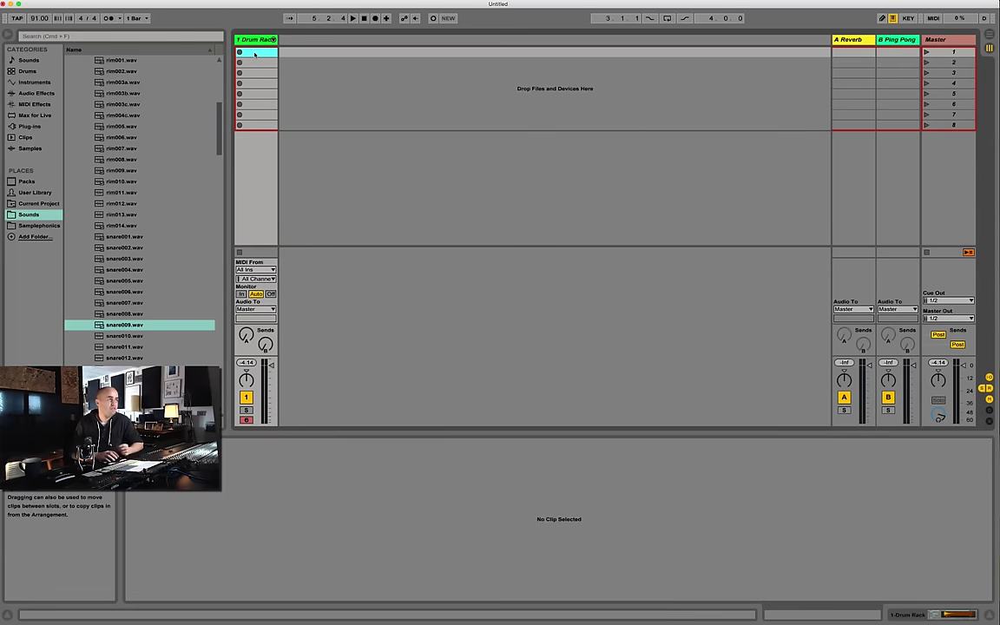
{"action": "double_click", "coordinate": [253, 54]}
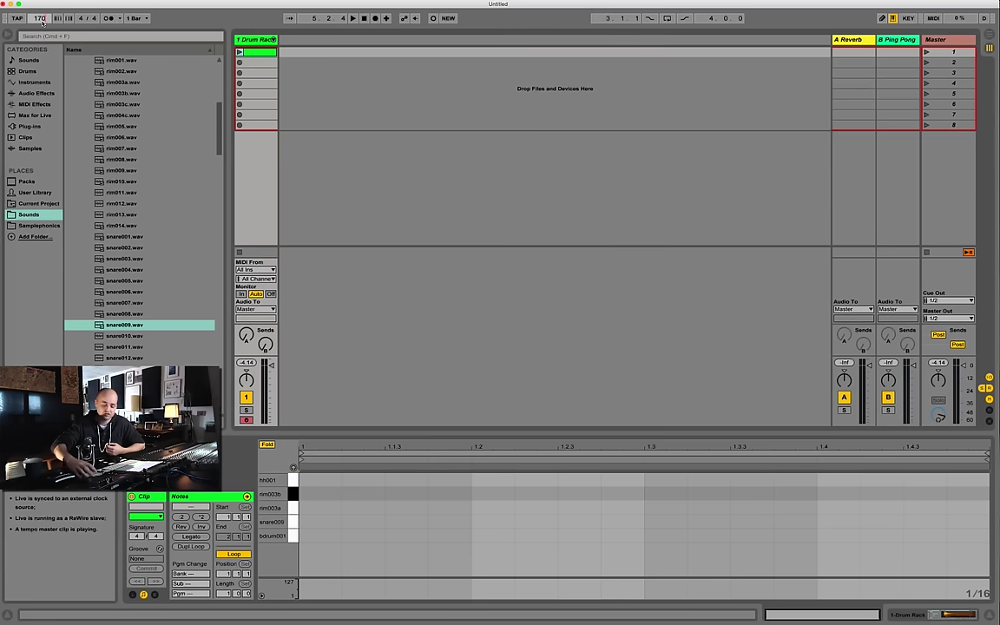
{"action": "left_click", "coordinate": [40, 19]}
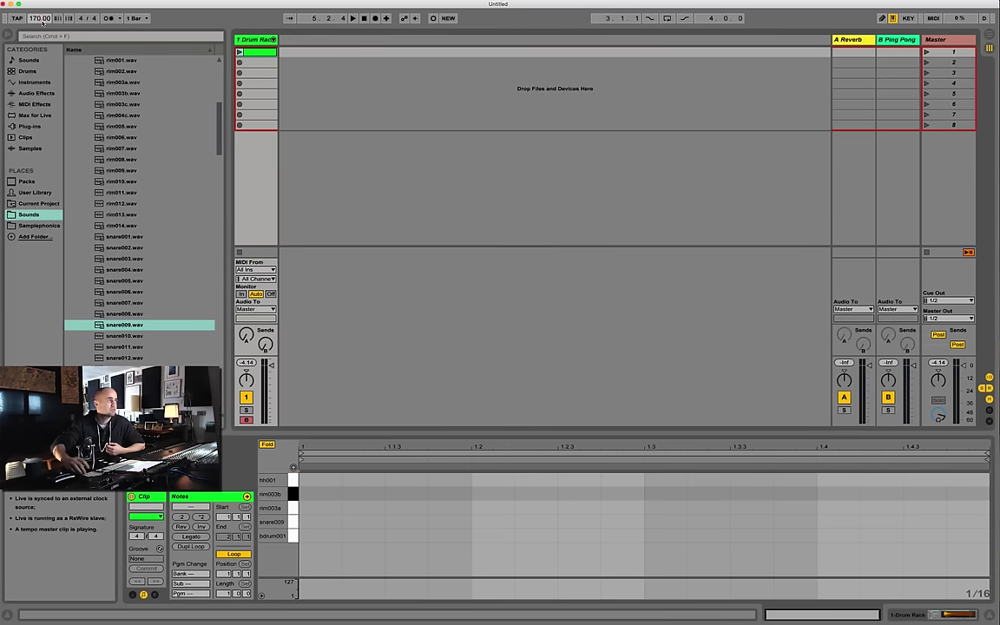
- Enter bdrum001 sixteenth notes at 1.1.1 and 1.1.4
{"action": "double_click", "coordinate": [317, 535]}
{"action": "double_click", "coordinate": [416, 536]}
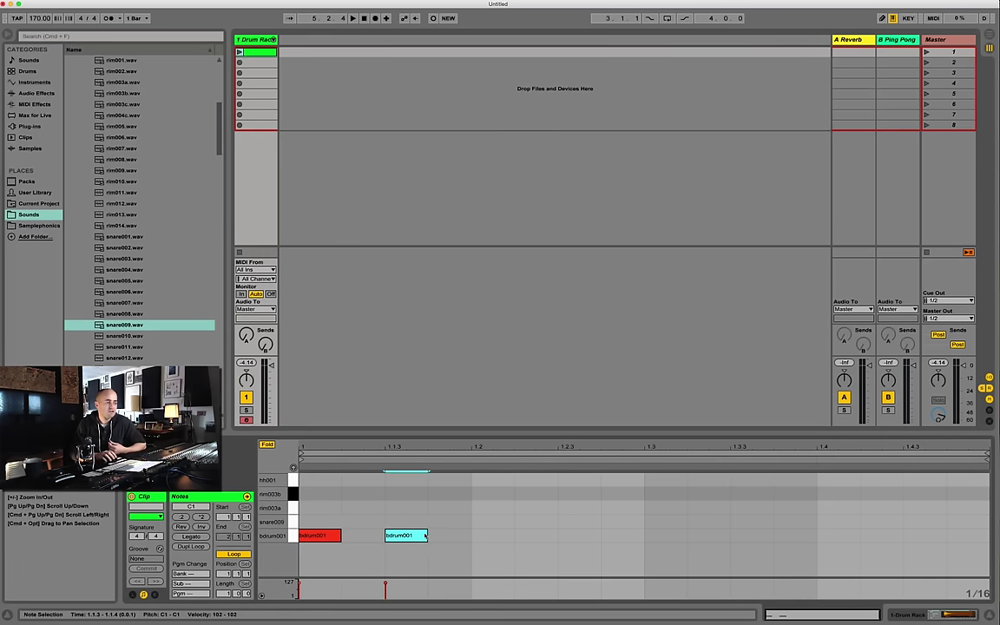
{"action": "double_click", "coordinate": [411, 535]}
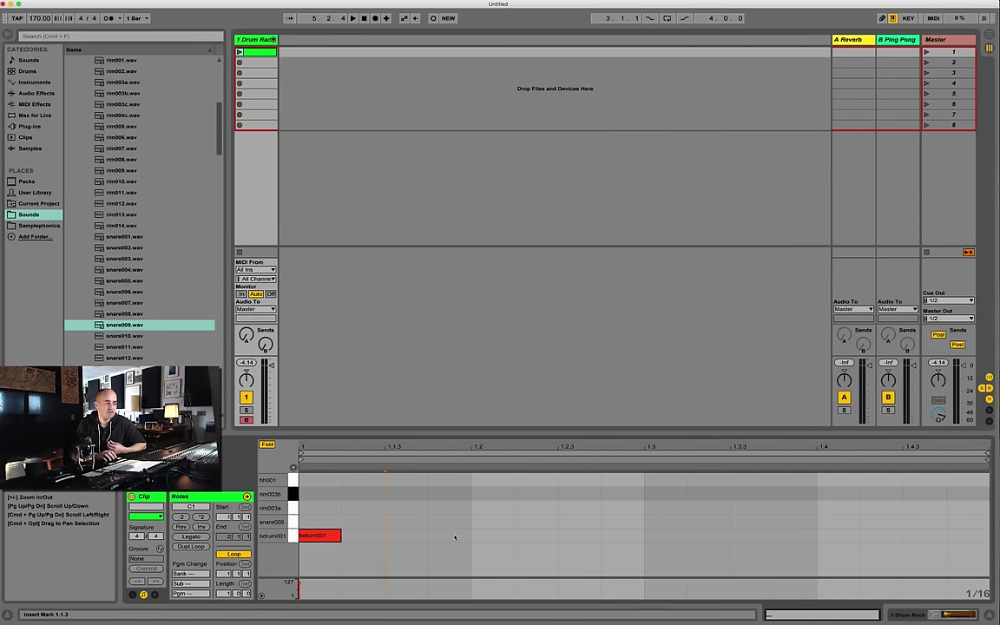
{"action": "double_click", "coordinate": [454, 537]}
- Enter snare009 notes at 1.2 and 1.4.3 and a bdrum001 note at 1.3.3
{"action": "double_click", "coordinate": [494, 522]}
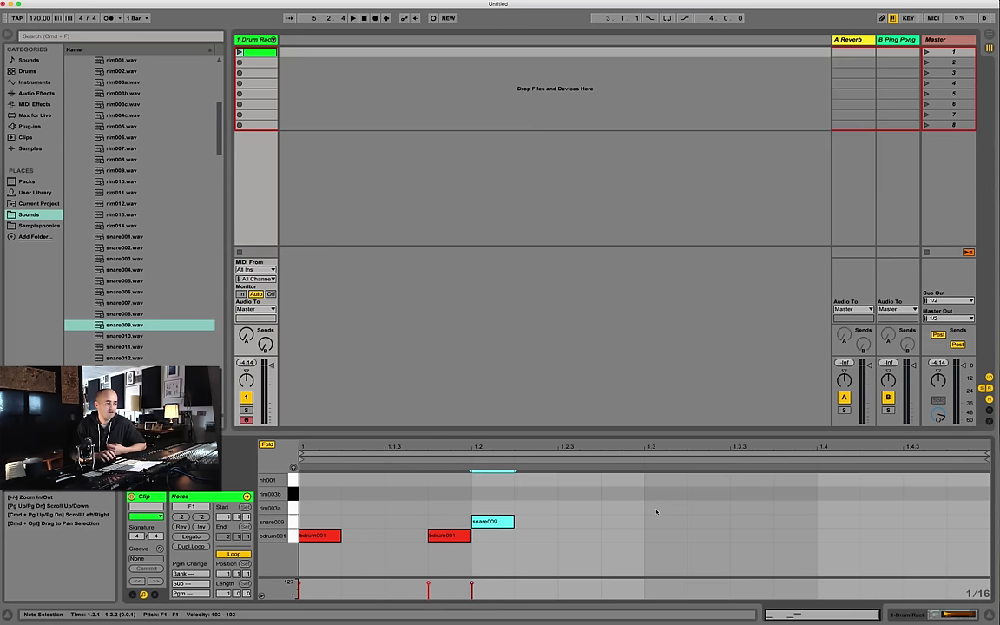
{"action": "double_click", "coordinate": [829, 521]}
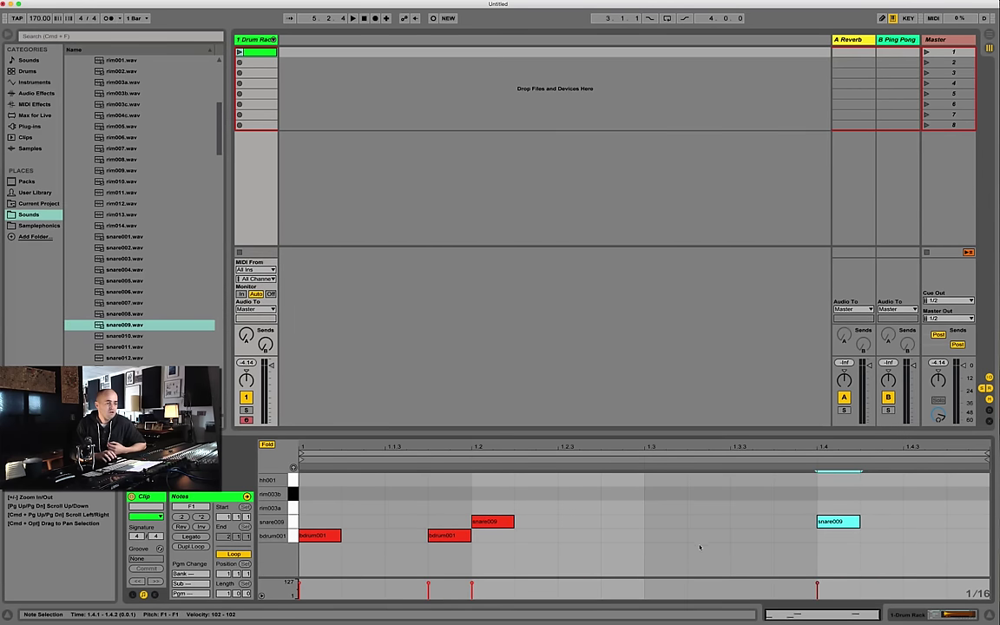
{"action": "double_click", "coordinate": [752, 537]}
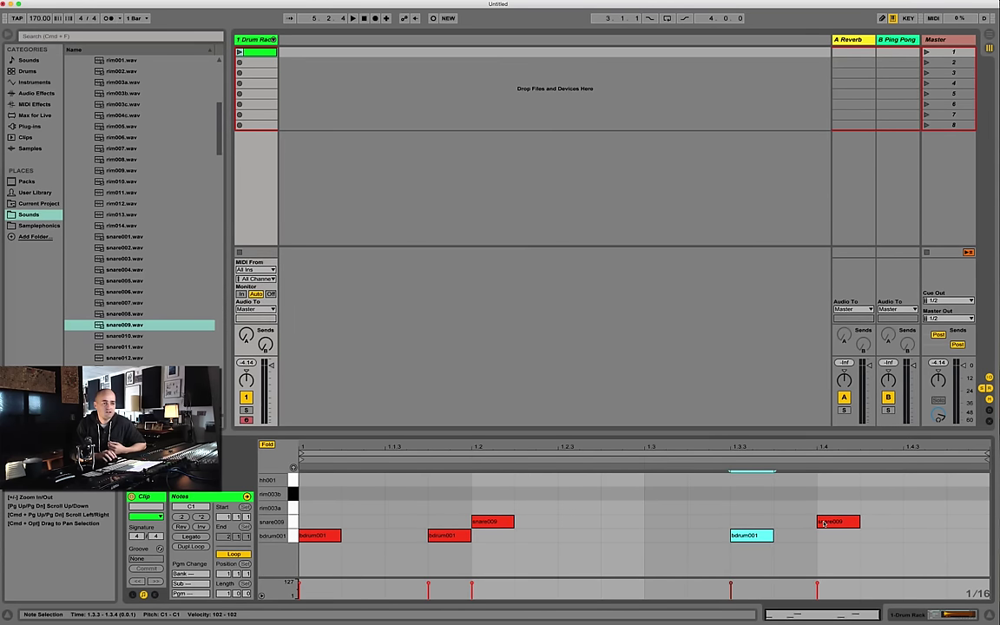
{"action": "left_click_drag", "start_coordinate": [824, 524], "coordinate": [916, 528]}
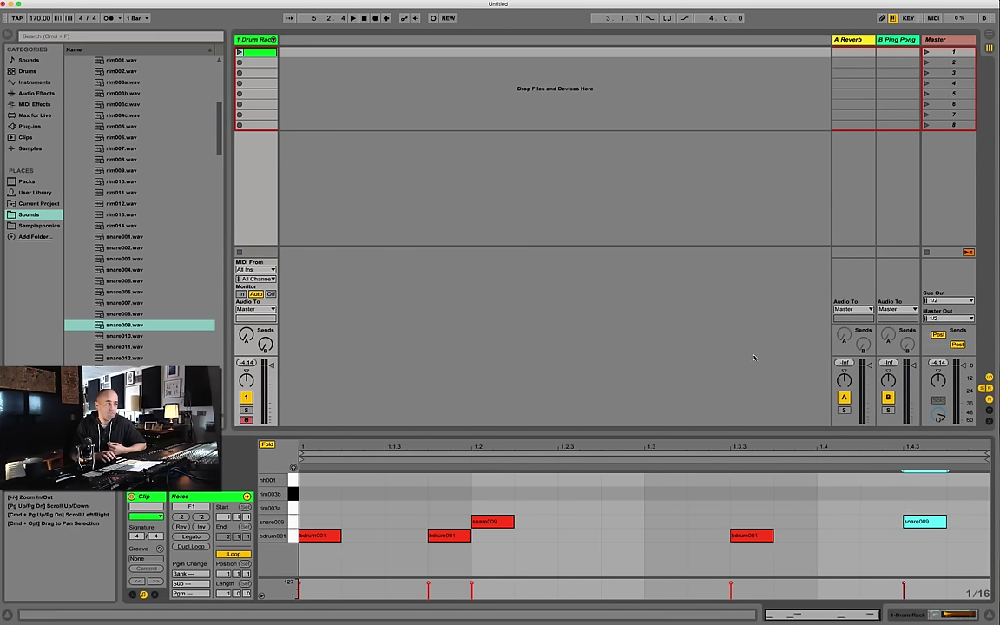
- Enter hh001 notes at 1.1.3 and 1.2.3, and duplicate them into the second half of the bar
{"action": "double_click", "coordinate": [365, 480]}
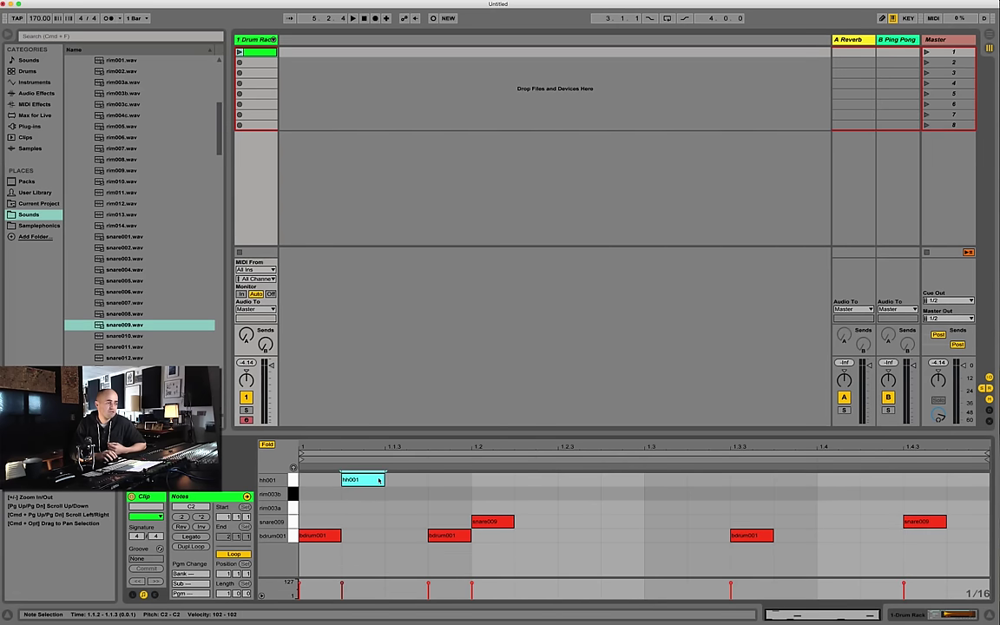
{"action": "left_click_drag", "start_coordinate": [364, 479], "coordinate": [407, 479]}
{"action": "double_click", "coordinate": [565, 481]}
{"action": "left_click_drag", "start_coordinate": [642, 481], "coordinate": [302, 483]}
{"action": "key", "text": "super+d"}
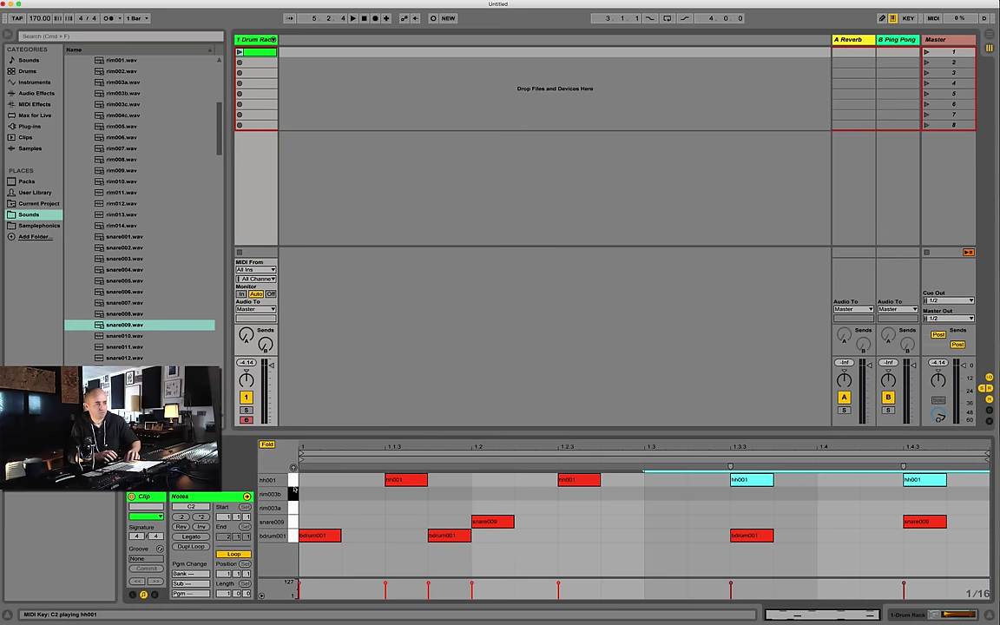
- Play the clip, and move the snare009 note from 1.4.3 to 1.4
{"action": "left_click", "coordinate": [922, 522]}
{"action": "key", "text": "space"}
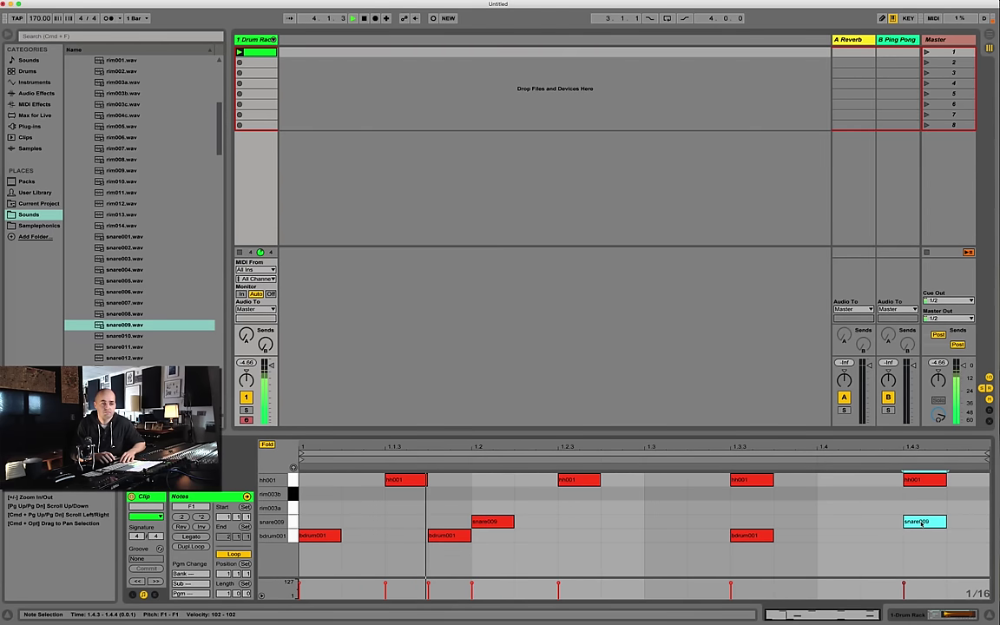
{"action": "key", "text": "space"}
{"action": "left_click_drag", "start_coordinate": [922, 522], "coordinate": [843, 533]}
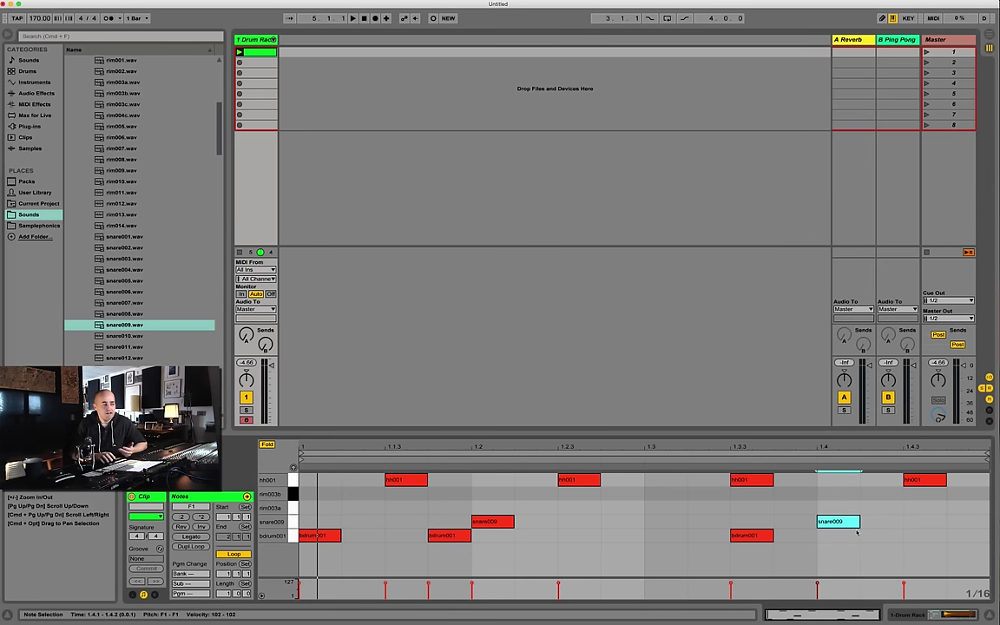
- Duplicate the one-bar loop twice to extend the clip to four bars
{"action": "left_click", "coordinate": [225, 593]}
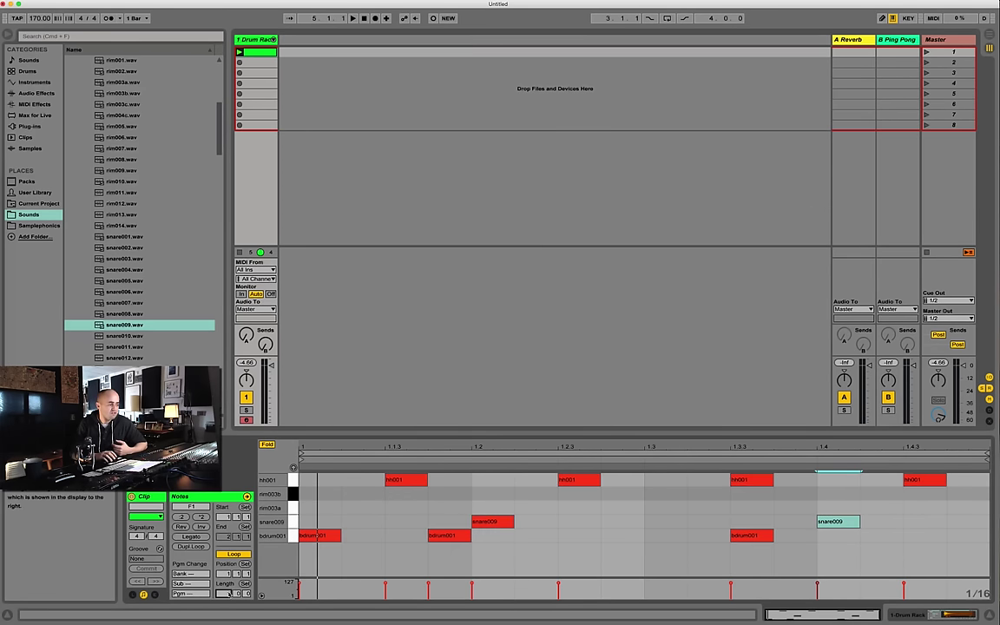
{"action": "left_click", "coordinate": [195, 548]}
{"action": "left_click", "coordinate": [196, 548]}
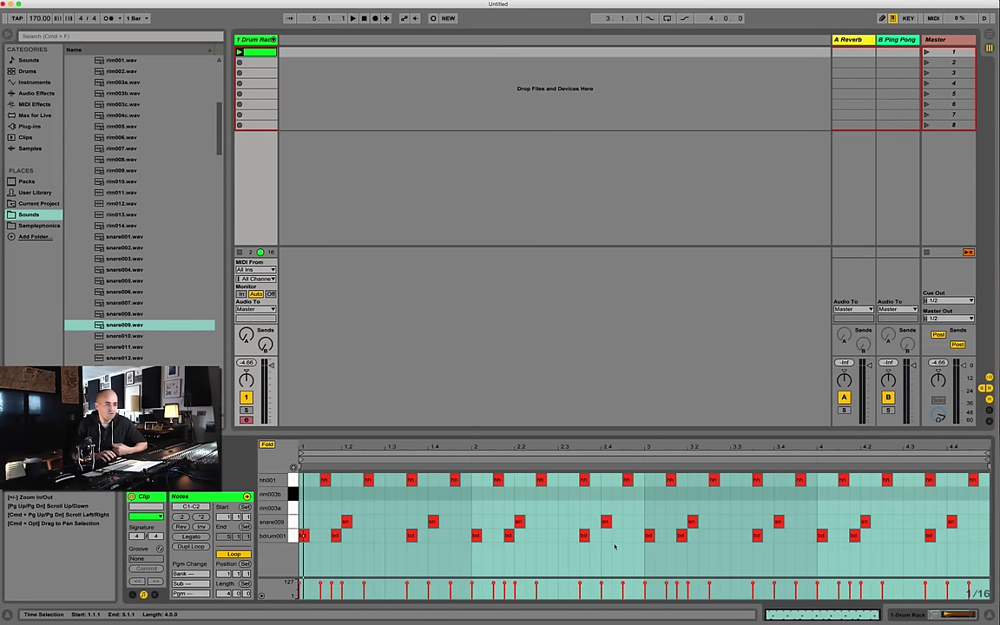
{"action": "left_click", "coordinate": [832, 554]}
{"action": "left_click_drag", "start_coordinate": [944, 446], "coordinate": [851, 514]}
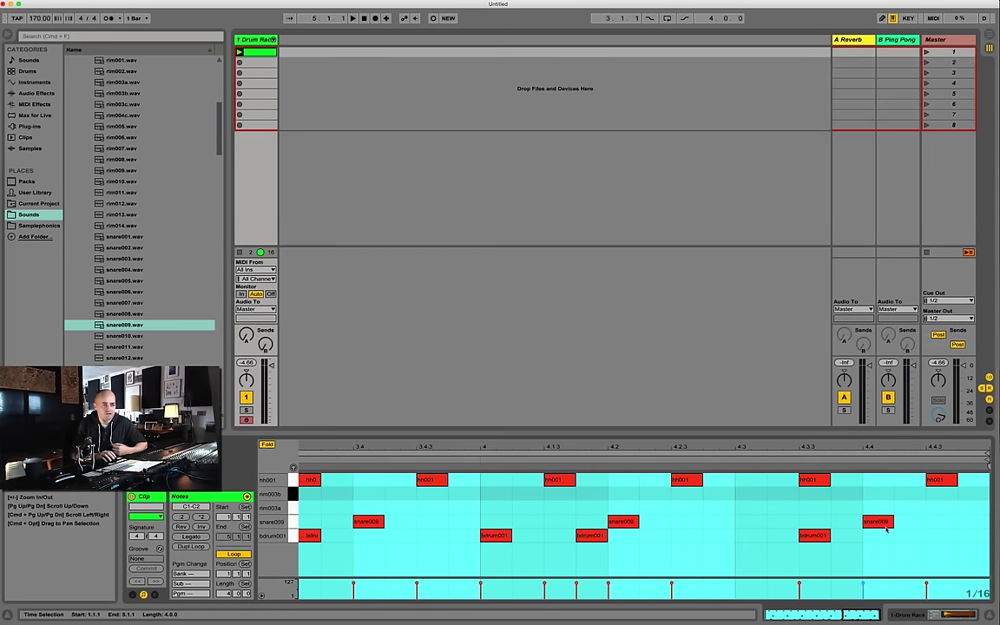
{"action": "key", "text": "minus"}
{"action": "key", "text": "minus"}
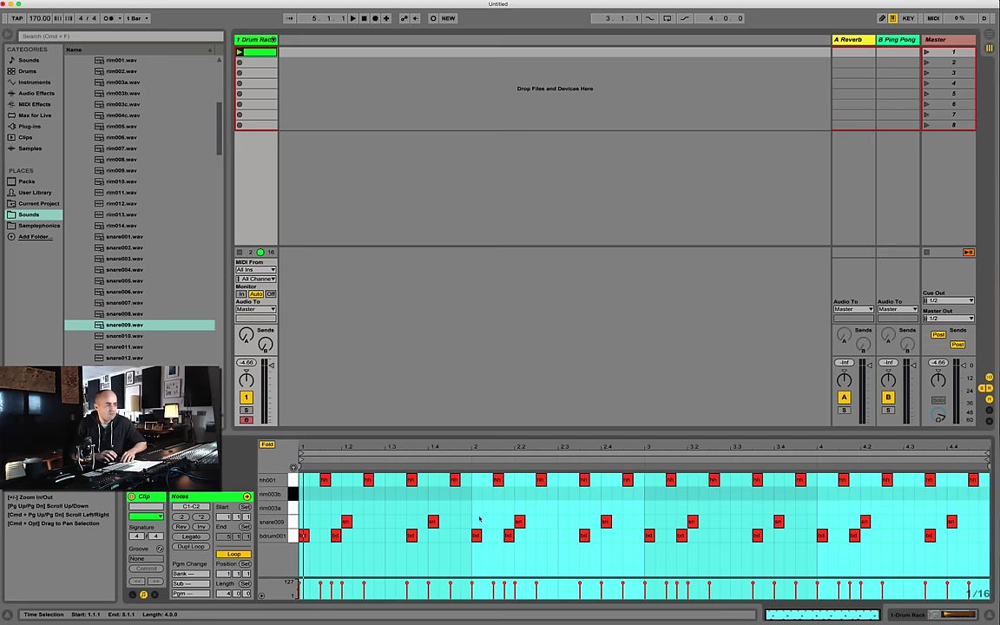
- Play the clip, and move the last snare009 notes of bars 3 and 4 to 3.4.3 and 4.4.3
{"action": "key", "text": "space"}
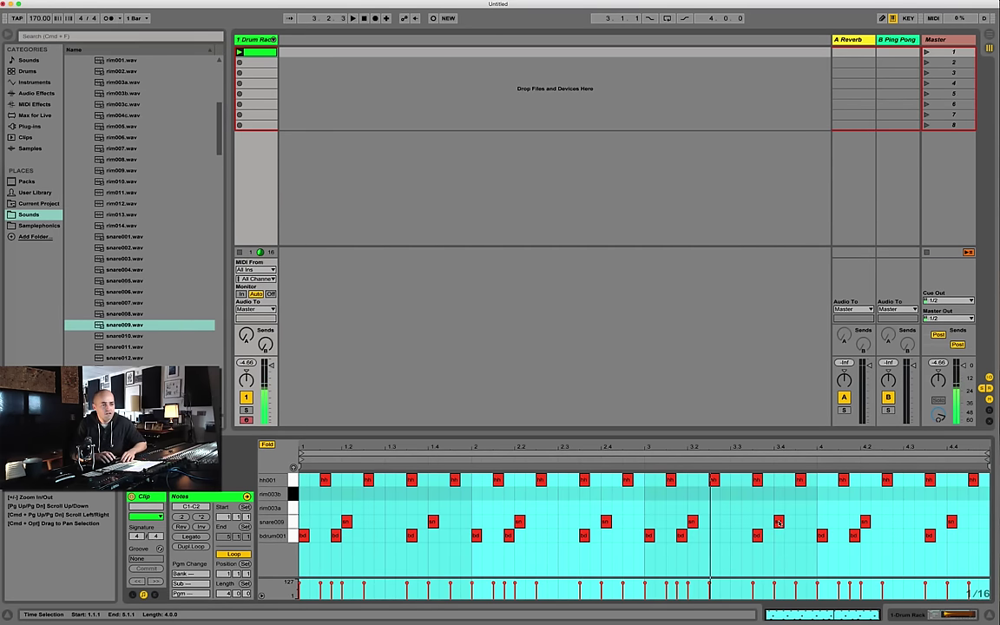
{"action": "left_click_drag", "start_coordinate": [778, 521], "coordinate": [799, 521]}
{"action": "key", "text": "space"}
{"action": "key", "text": "space"}
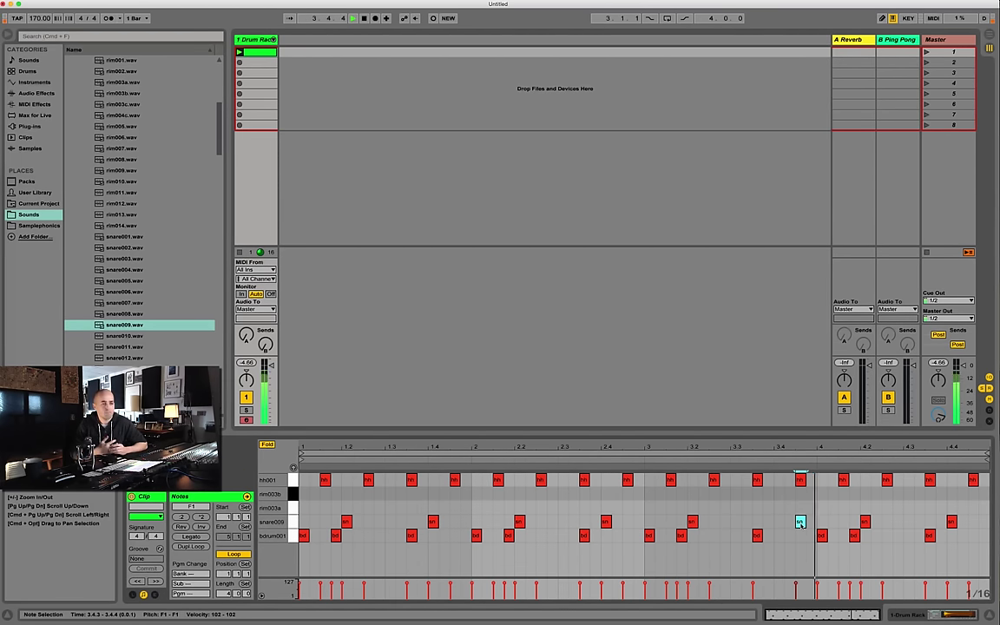
{"action": "key", "text": "space"}
{"action": "left_click_drag", "start_coordinate": [954, 524], "coordinate": [975, 523]}
- Add rim003b notes at 4.3.4 and 4.4.3, rim003a notes at 4.4 and 4.4.4, and a bdrum001 note at 4.4.2, and play the clip
{"action": "left_click_drag", "start_coordinate": [974, 447], "coordinate": [939, 487]}
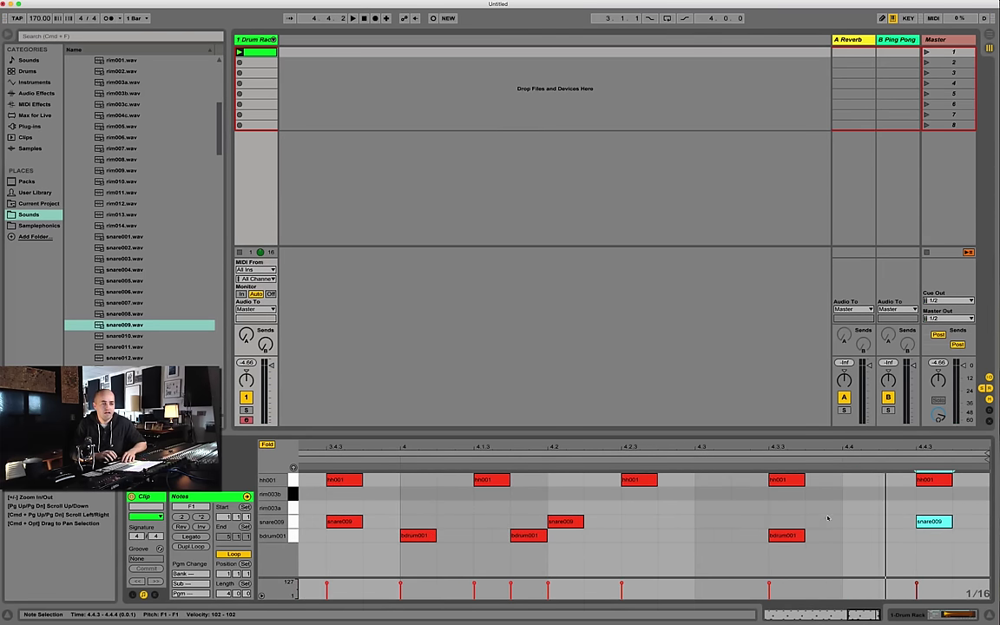
{"action": "double_click", "coordinate": [811, 495]}
{"action": "double_click", "coordinate": [856, 508]}
{"action": "double_click", "coordinate": [898, 535]}
{"action": "double_click", "coordinate": [931, 493]}
{"action": "left_click", "coordinate": [982, 508]}
{"action": "double_click", "coordinate": [982, 508]}
{"action": "key", "text": "space"}
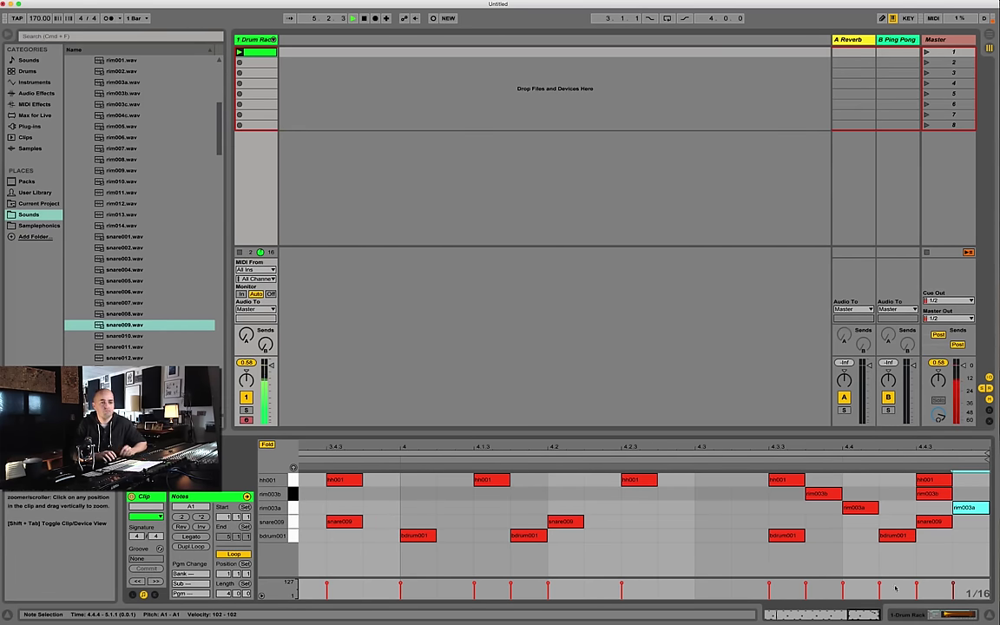
- Move the rim notes at 4.3.4, 4.4 and 4.4.4 to the snare009 row
{"action": "left_click_drag", "start_coordinate": [830, 496], "coordinate": [862, 523]}
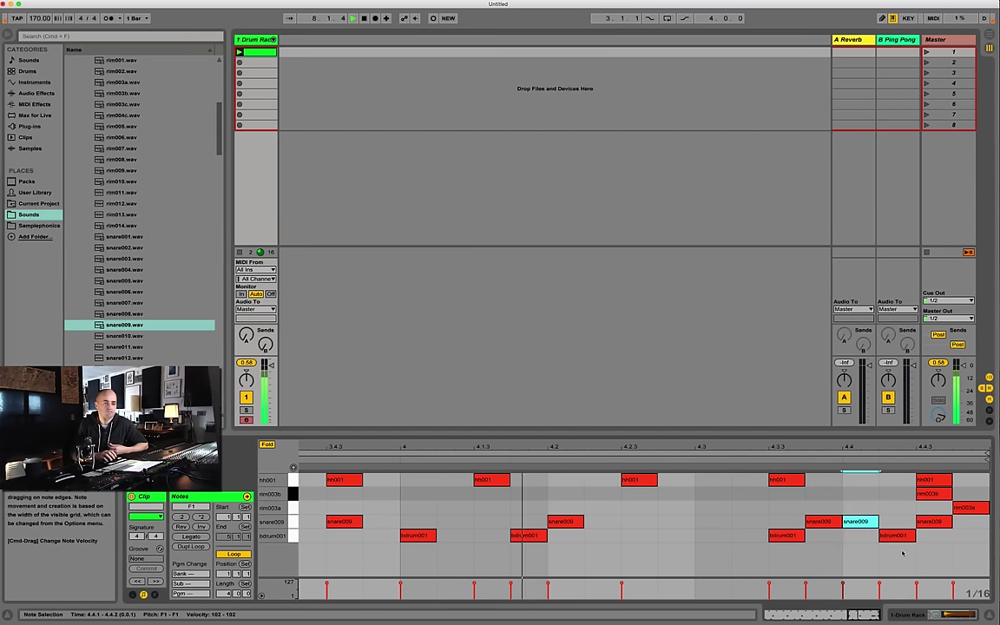
{"action": "left_click_drag", "start_coordinate": [962, 510], "coordinate": [963, 523]}
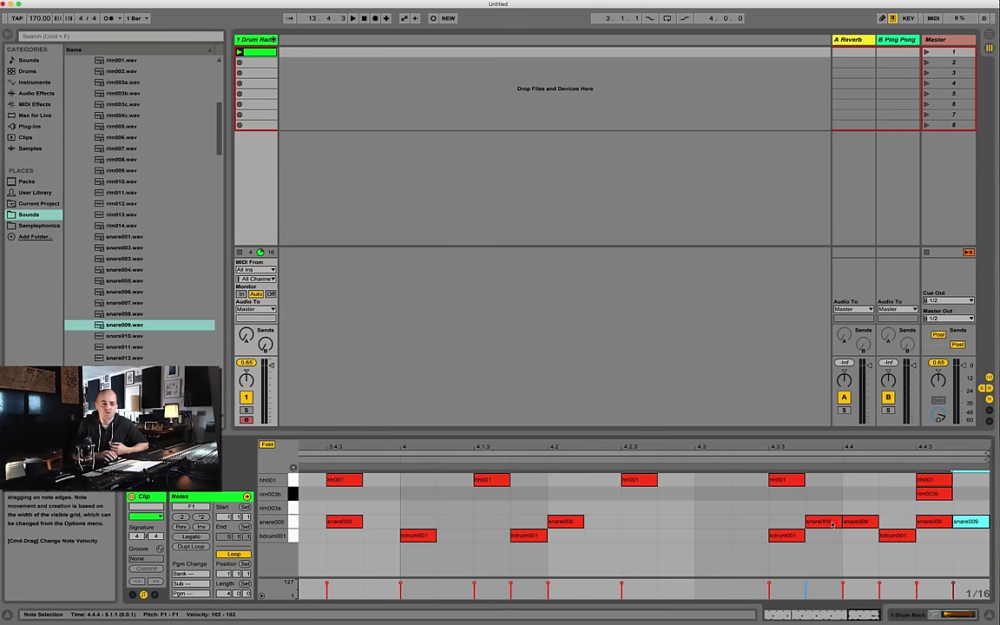
- Delete the snare009 note at 4.3.4 and the rim003b note at 4.4.3, and play the clip to check the fill
{"action": "left_click", "coordinate": [832, 524]}
{"action": "key", "text": "Delete"}
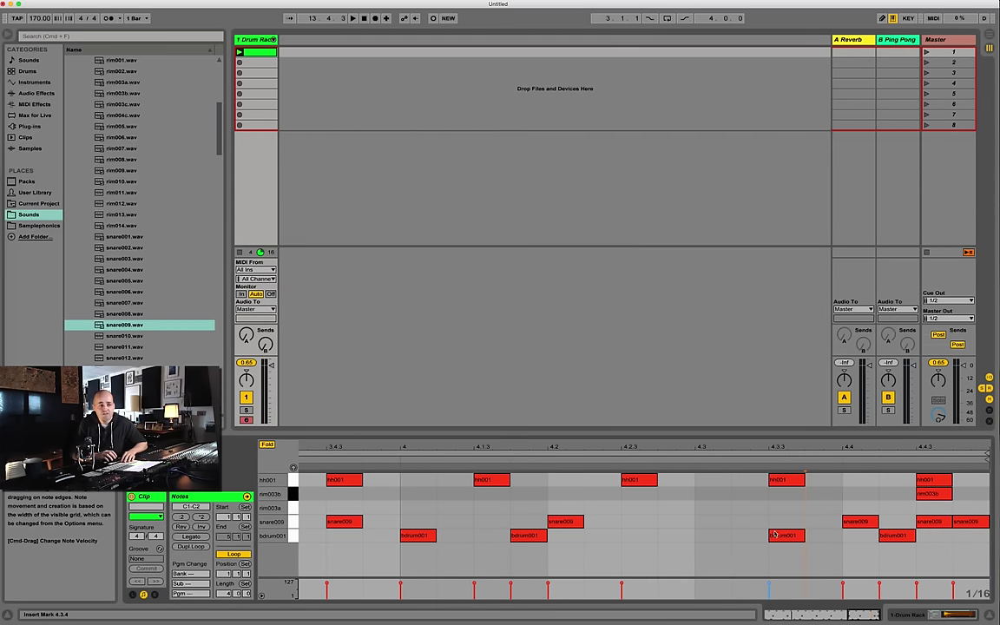
{"action": "left_click", "coordinate": [697, 529]}
{"action": "key", "text": "space"}
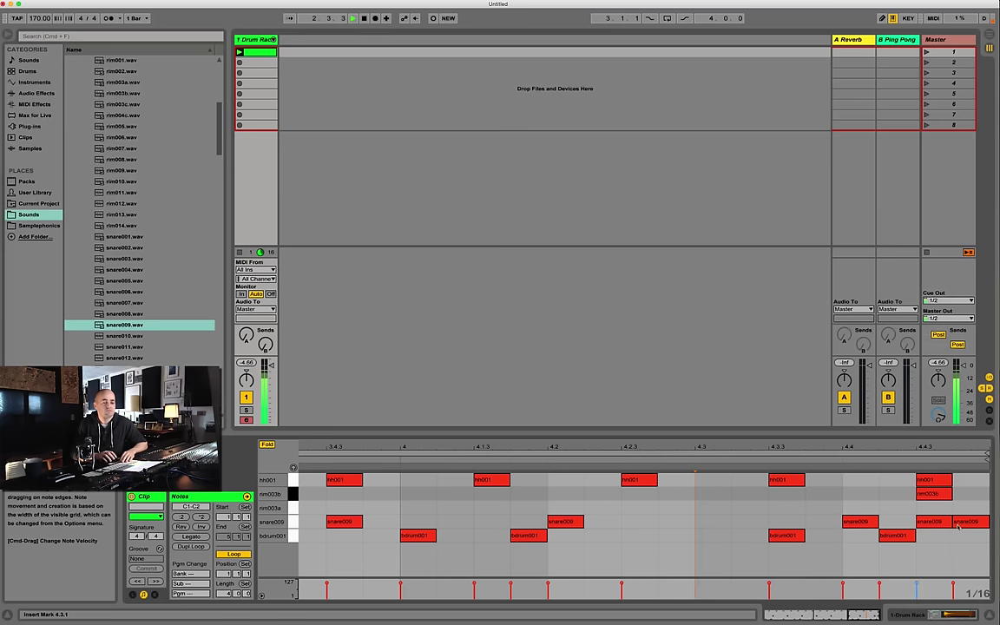
{"action": "double_click", "coordinate": [934, 494]}
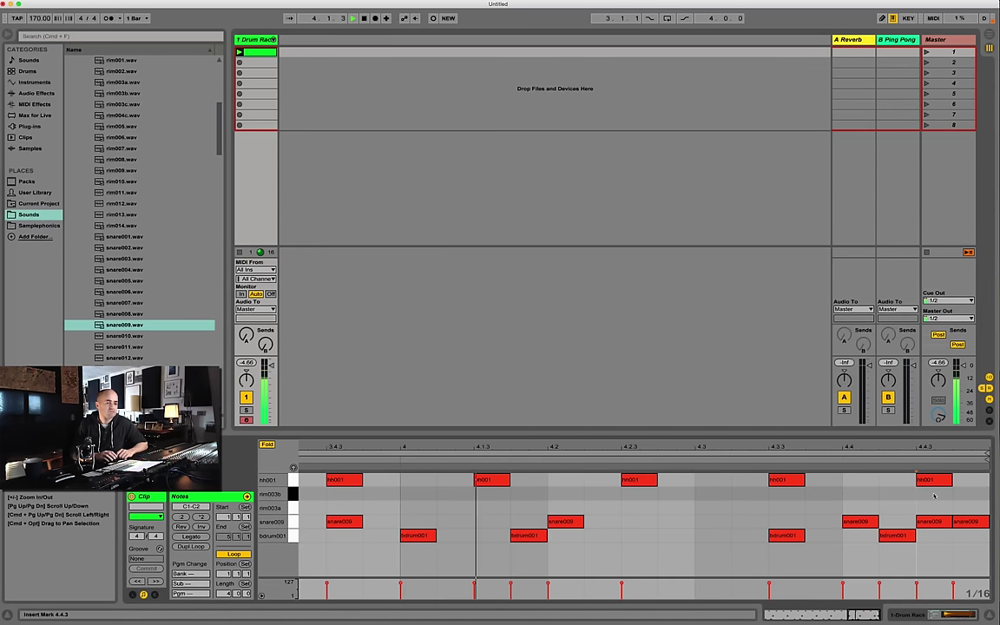
{"action": "key", "text": "space"}
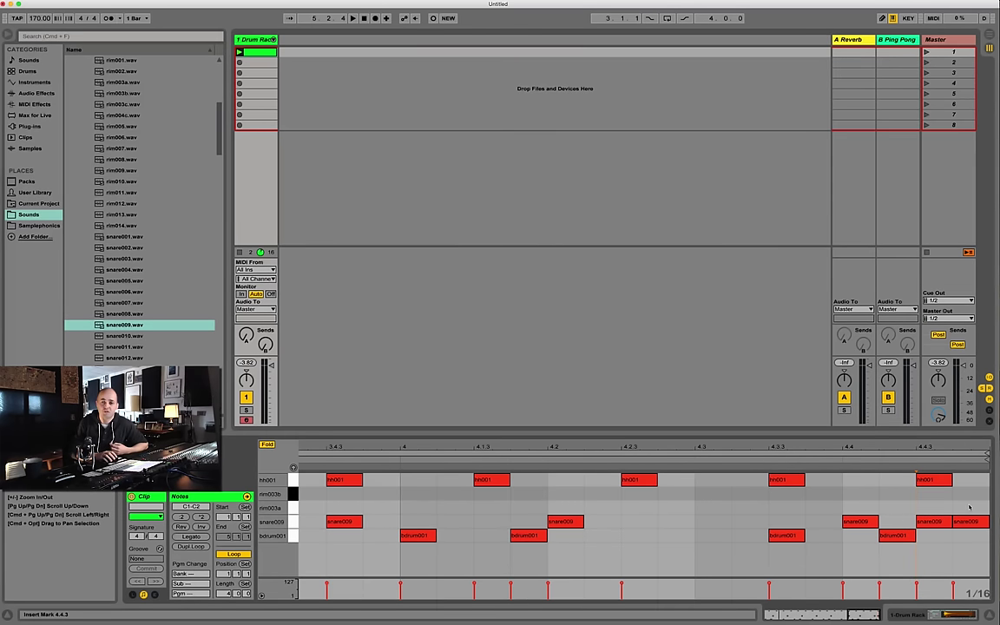
- Select all the drum notes across the full four bars of the clip
{"action": "double_click", "coordinate": [926, 448]}
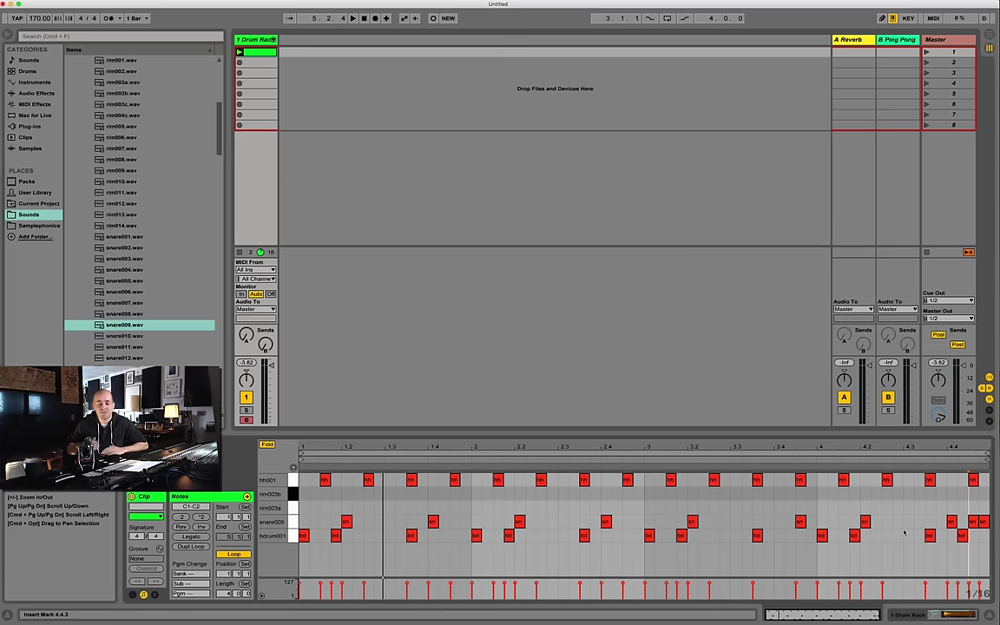
{"action": "left_click_drag", "start_coordinate": [985, 555], "coordinate": [298, 474]}
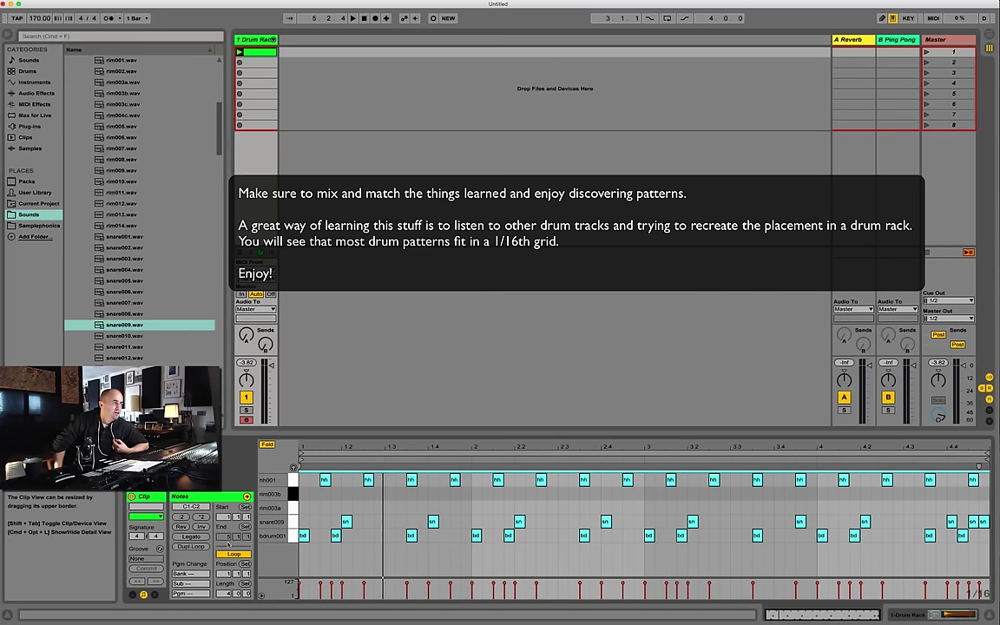
- Collapse the Snares folder and its parent folder Deadly Drums 1 in the sample browser
{"action": "scroll", "coordinate": [142, 209], "scroll_direction": "up", "scroll_amount": 8}
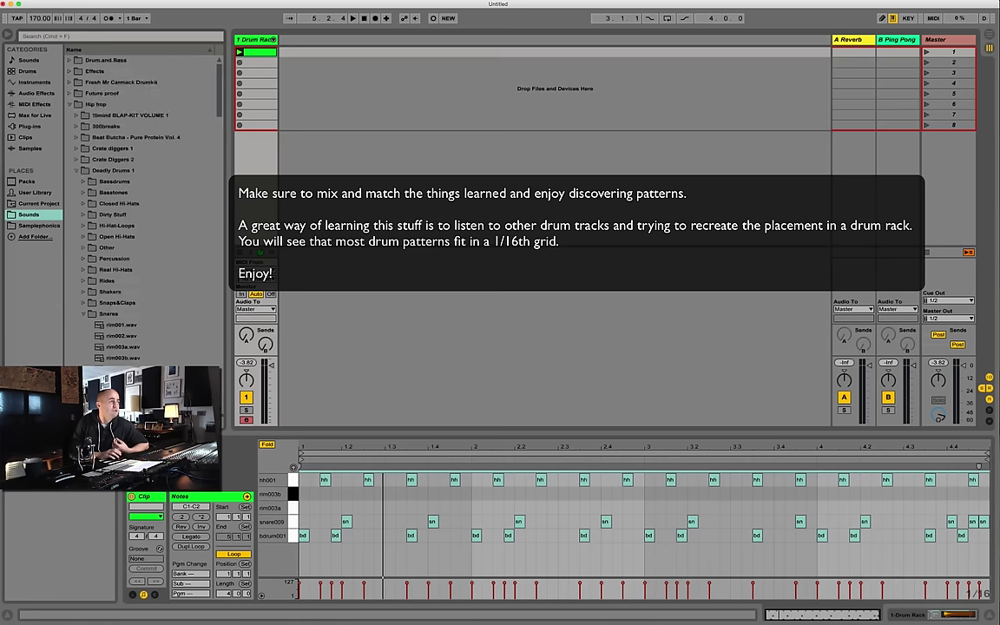
{"action": "left_click", "coordinate": [84, 314]}
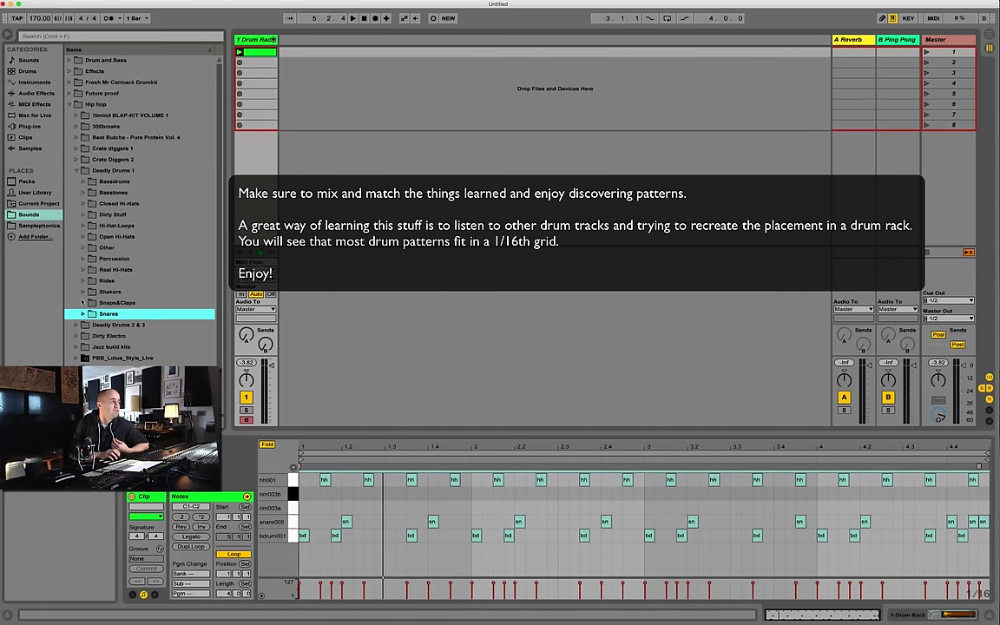
{"action": "left_click", "coordinate": [78, 171]}
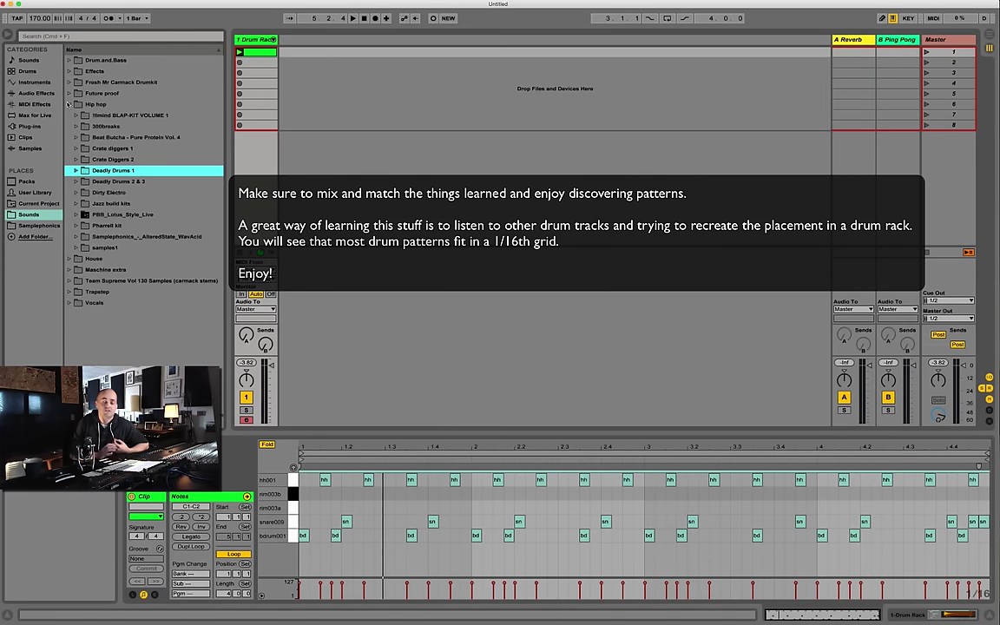